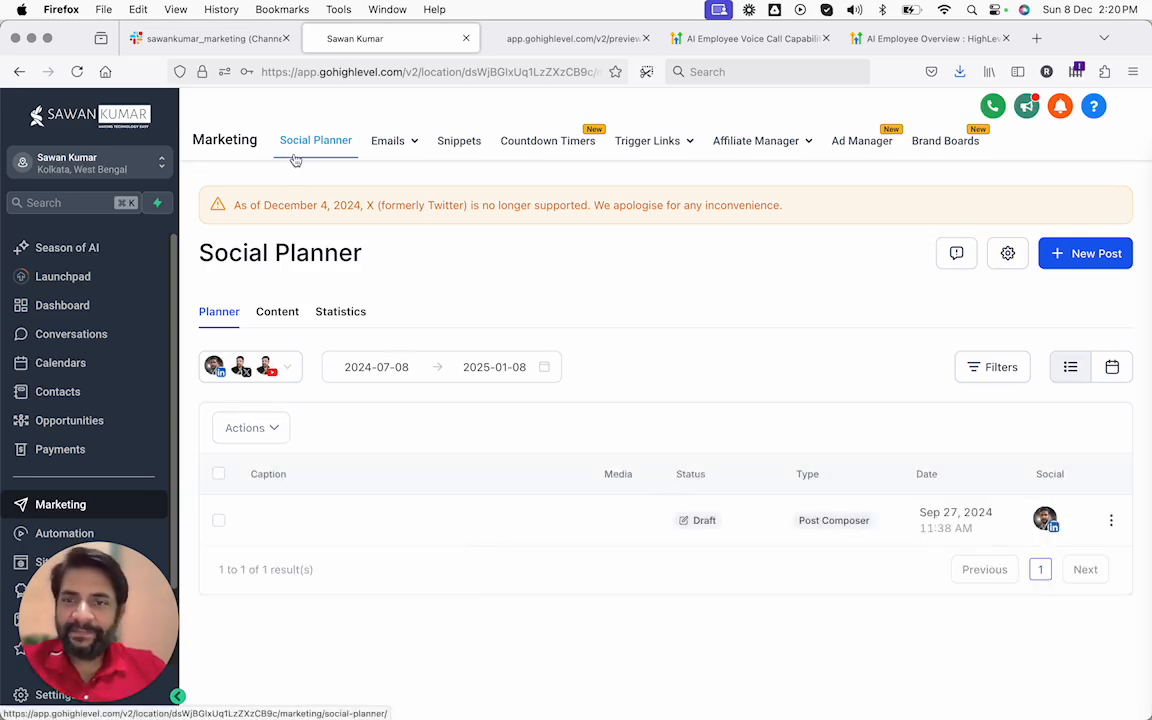
- Start a new social post with the Content AI generator
left_click(292, 367)
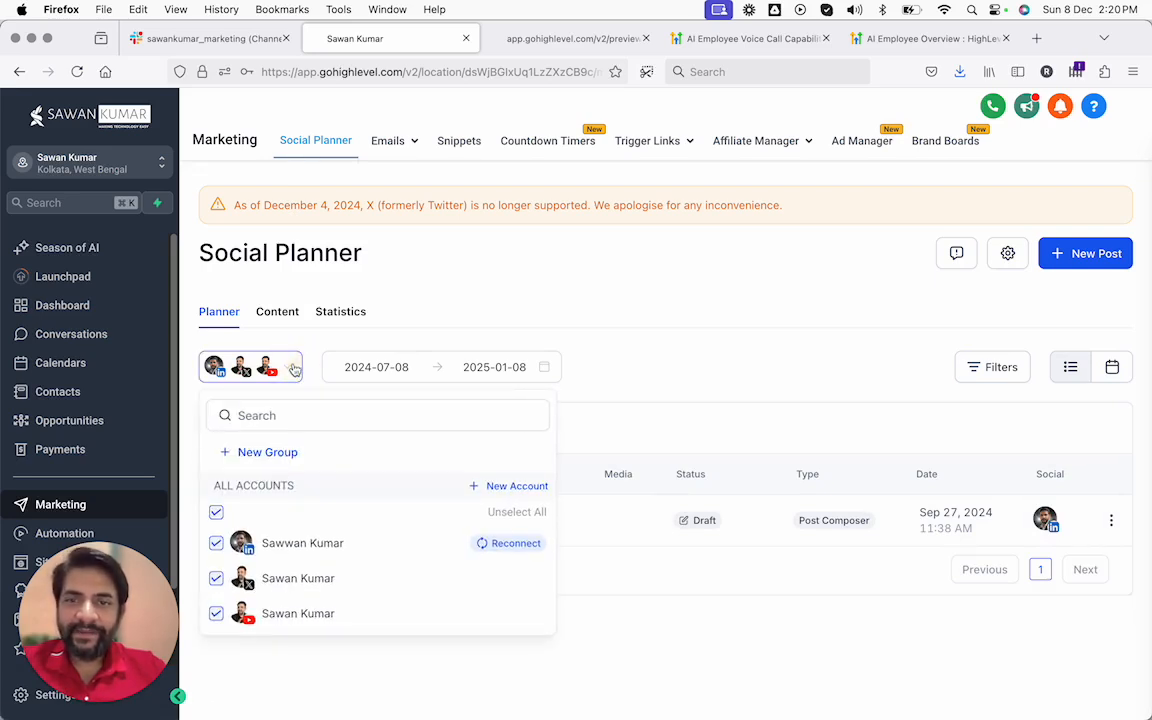
left_click(292, 367)
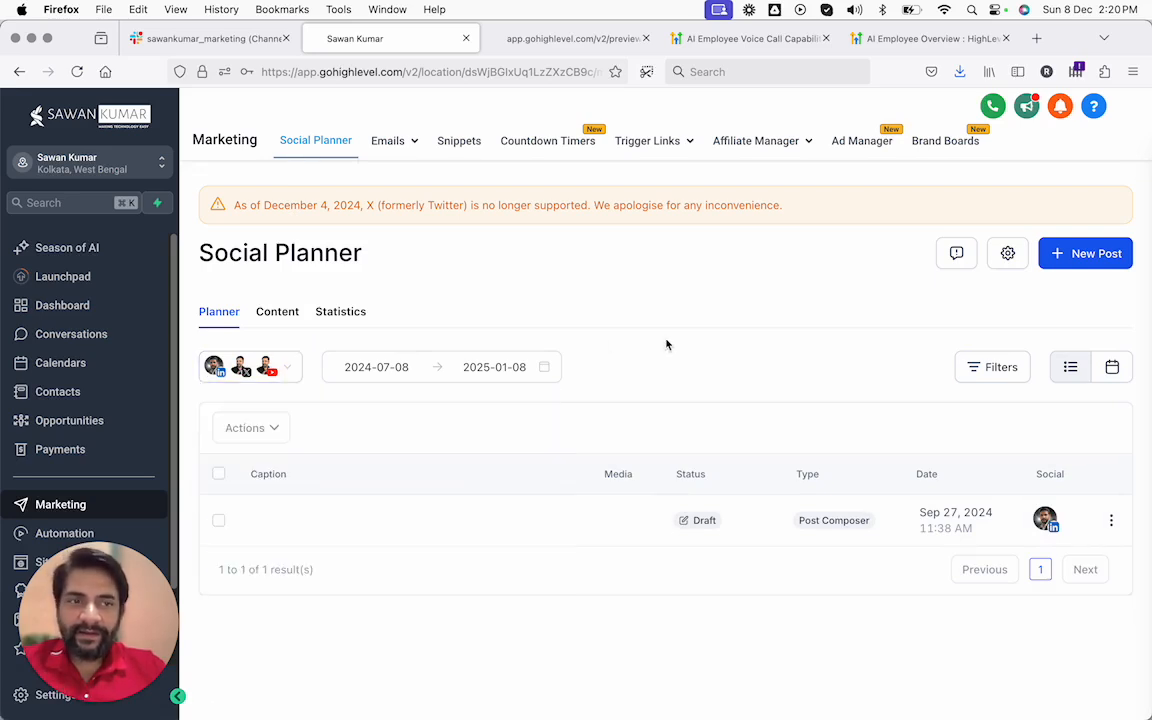
left_click(1062, 254)
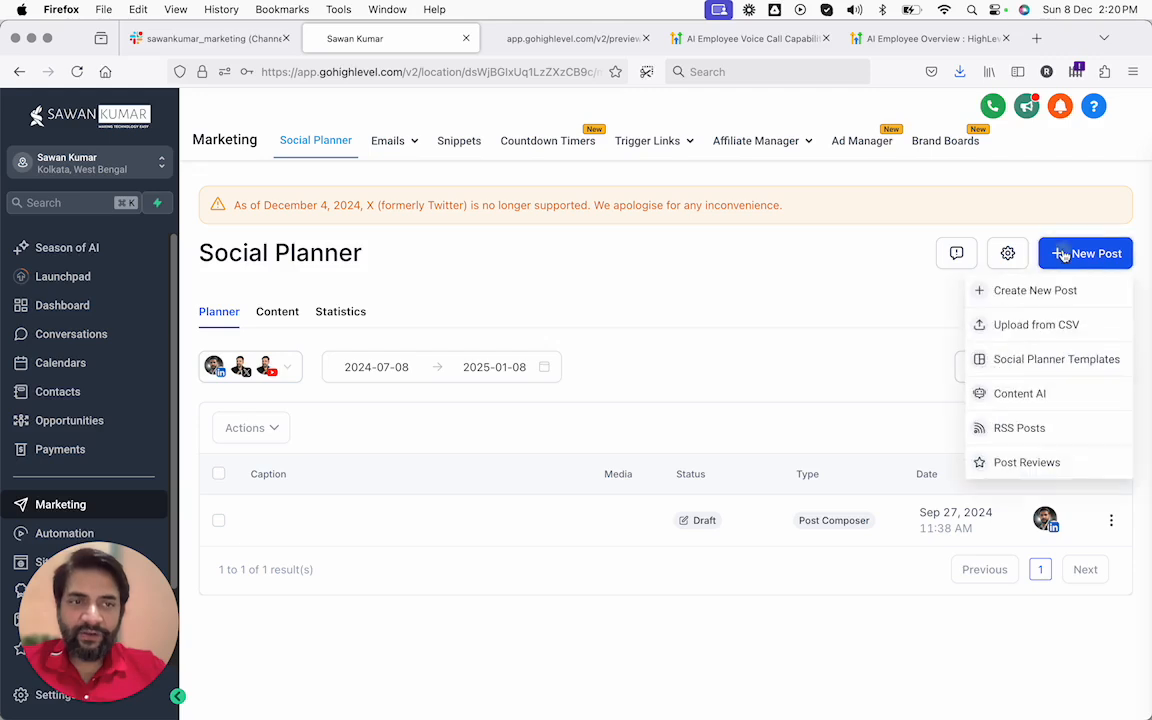
left_click(1020, 394)
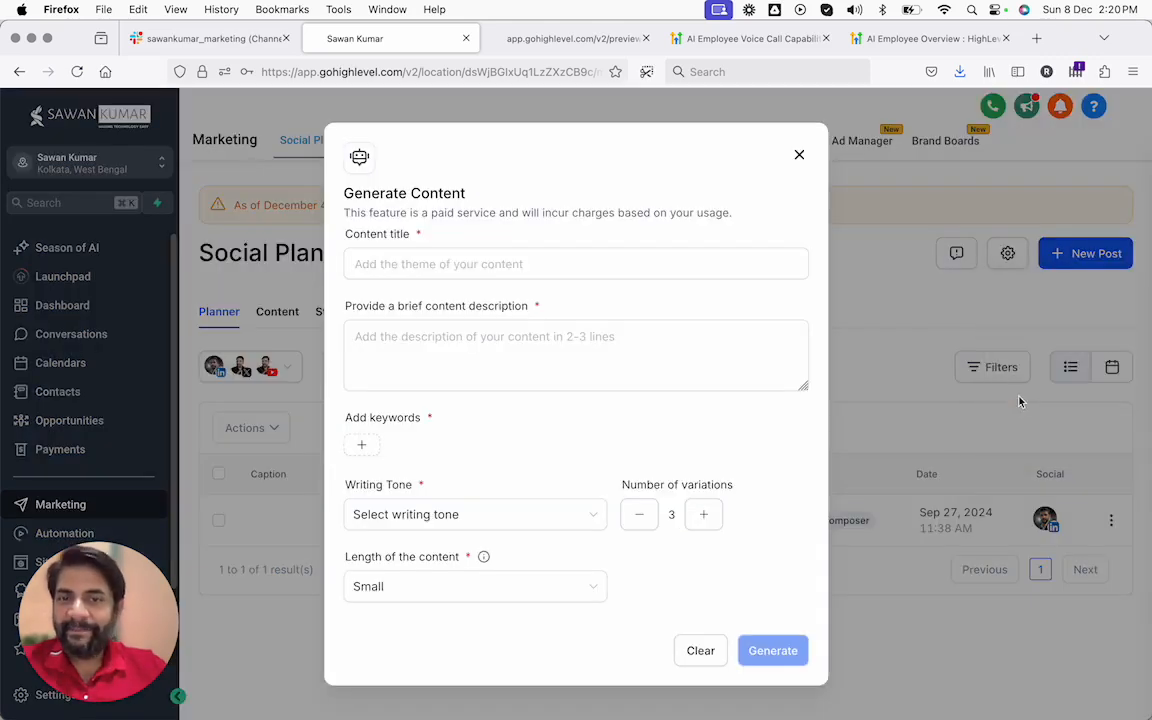
- Enter "Promote my GHL course" as the content title
left_click(680, 266)
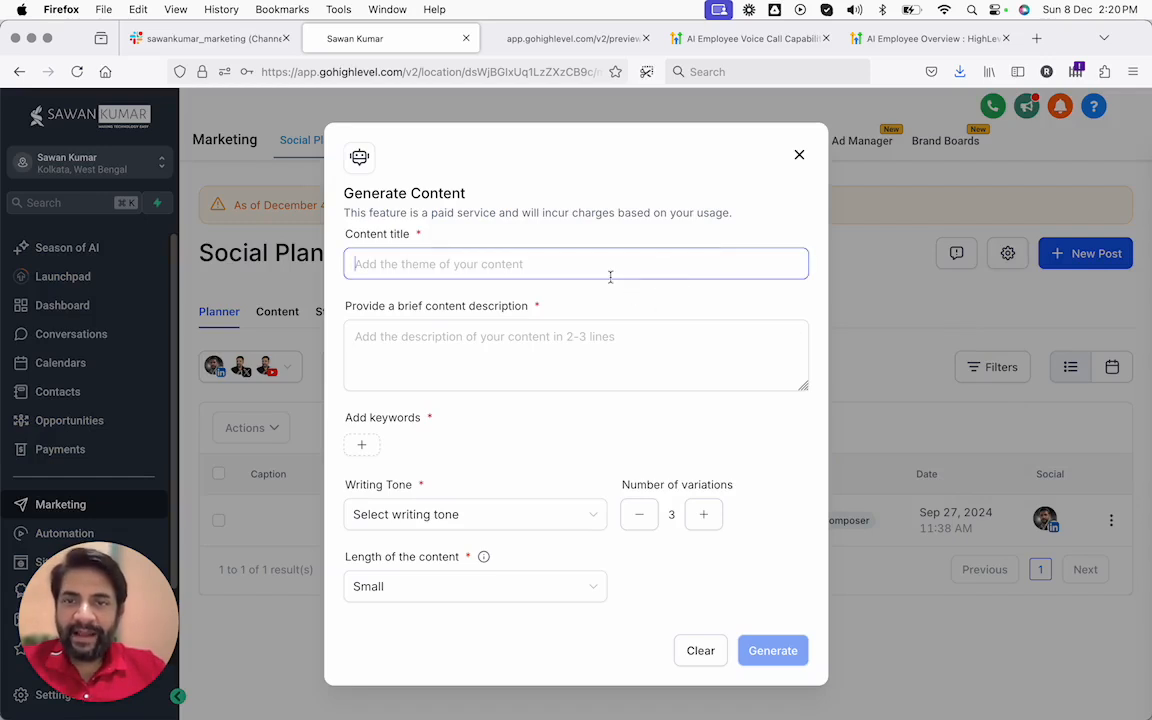
left_click(600, 358)
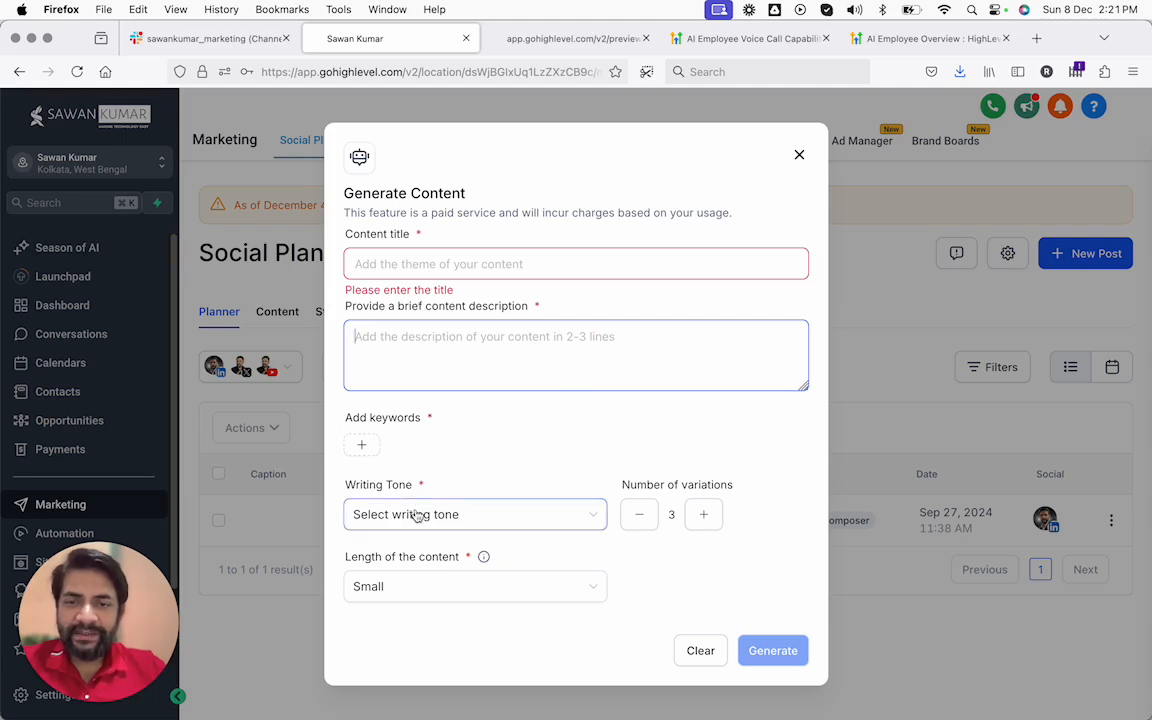
left_click(395, 265)
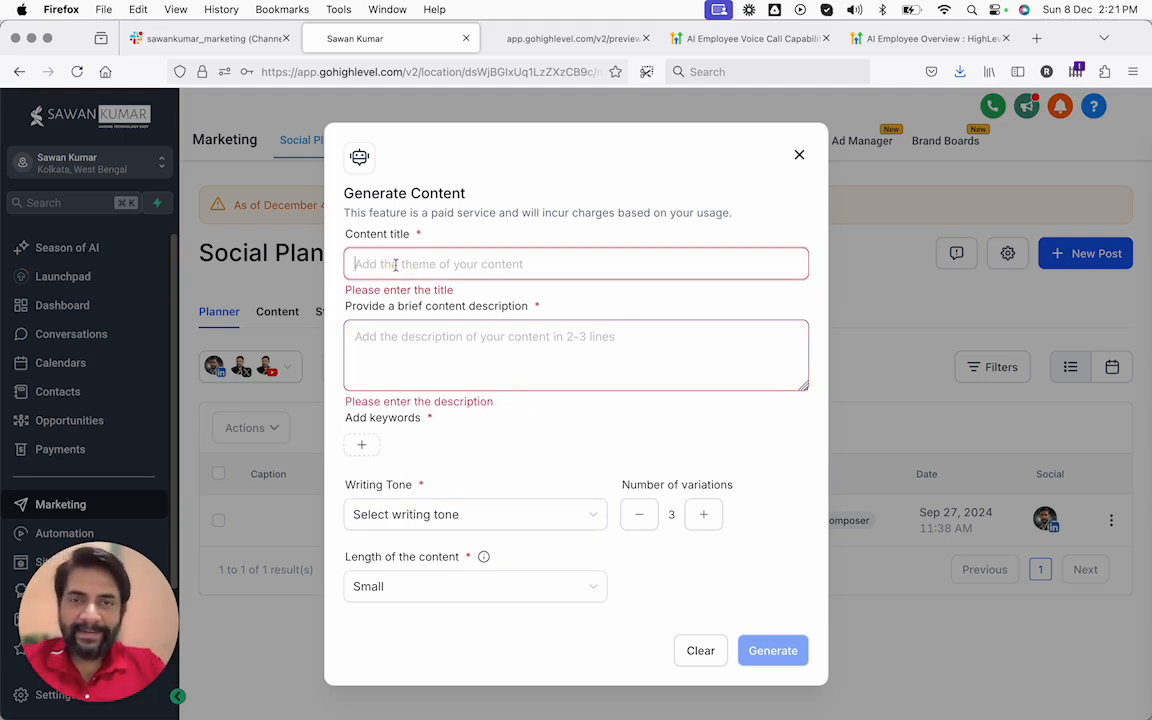
type("Promote my GHL course")
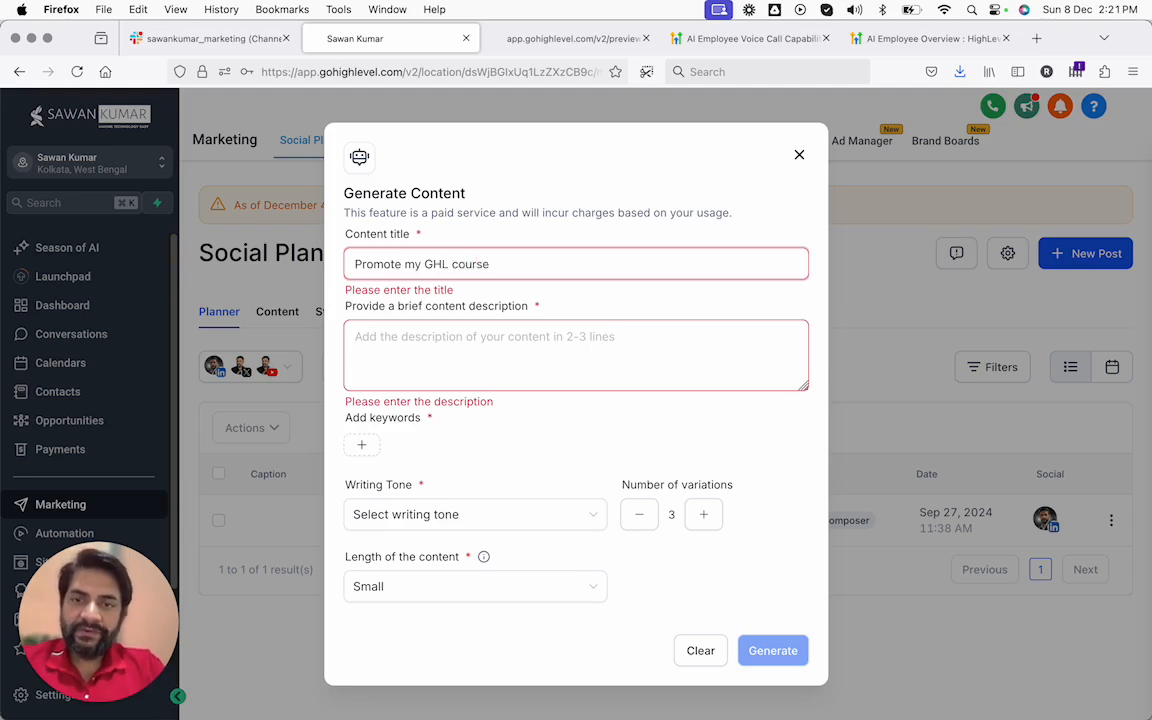
- Describe the content as "I am offering a 7+ hours of GHL course that you can find on Udemy or on Sawankr.com"
key("Tab")
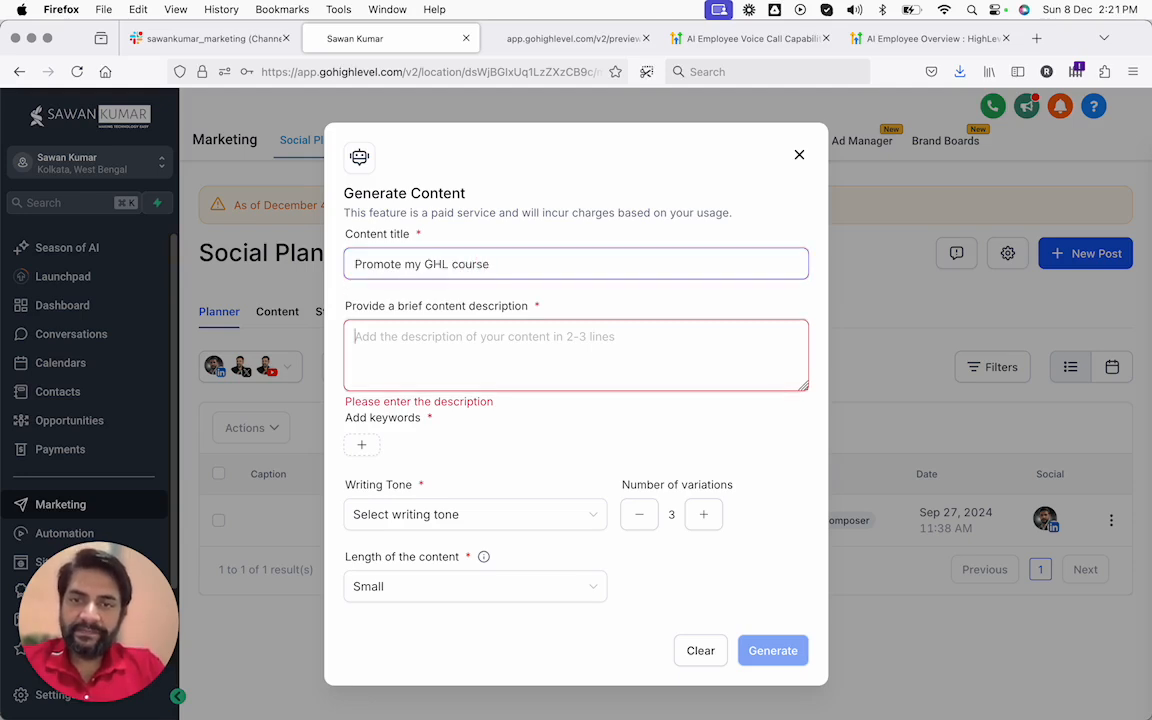
type("I am offering a 7+ hours of GHL course th")
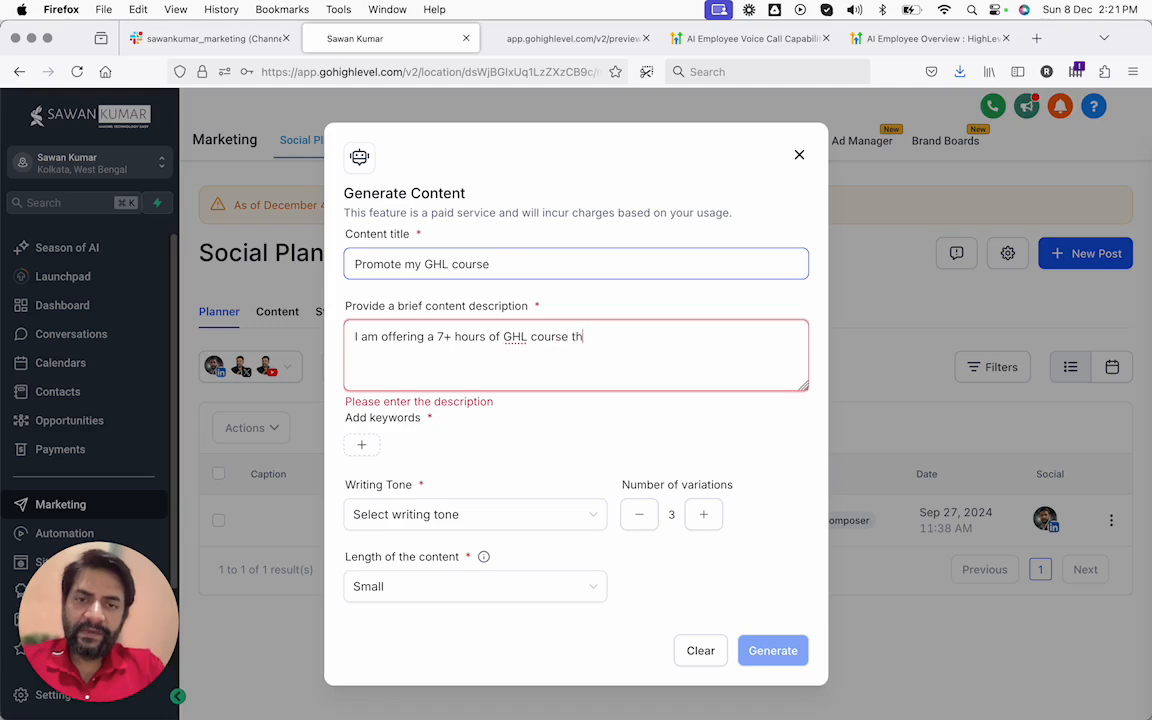
type("can find on")
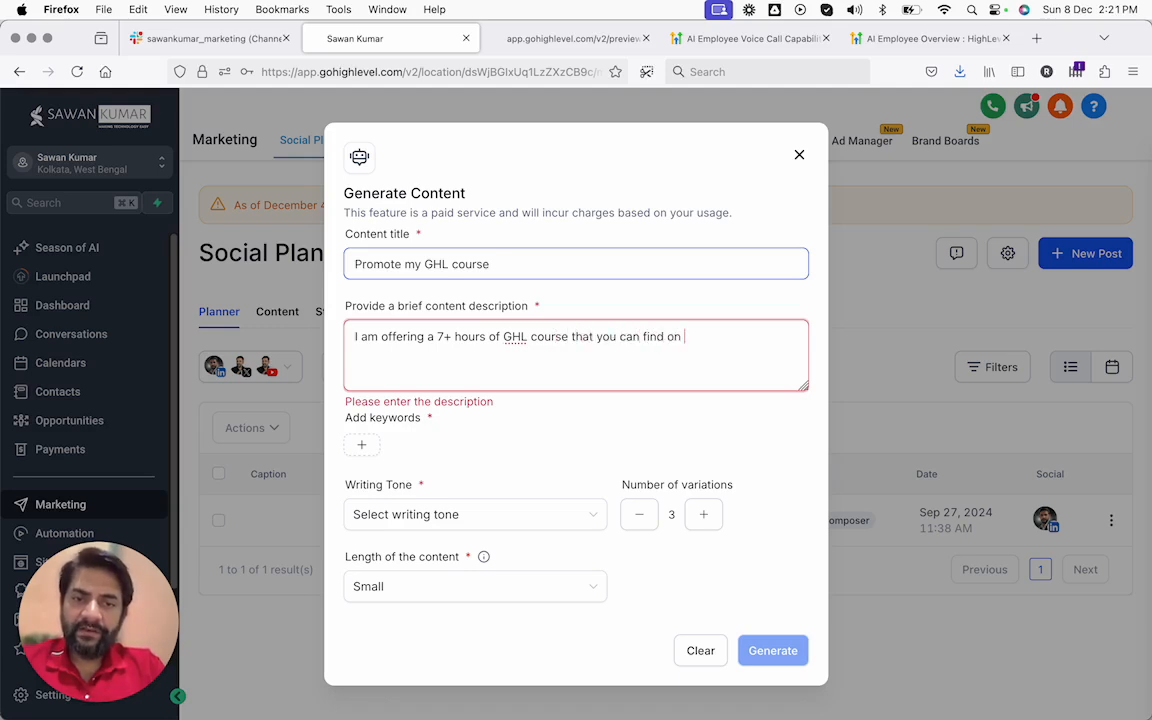
type(" Udemy or on")
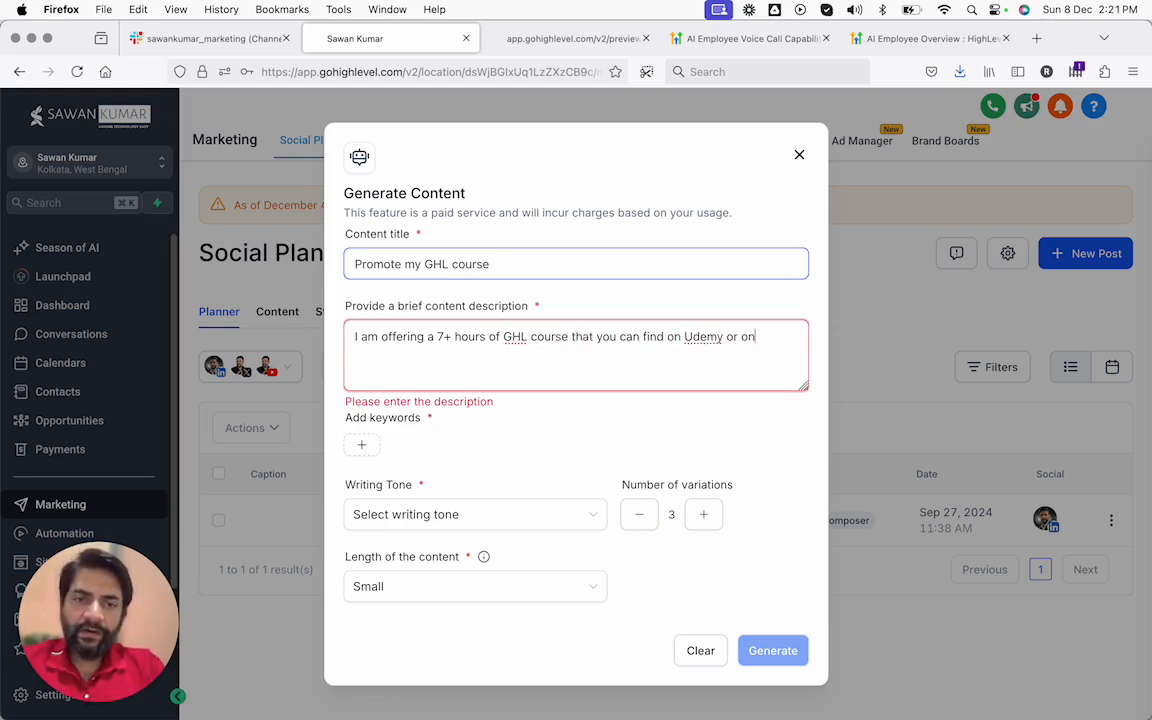
type(" Sawankr.com")
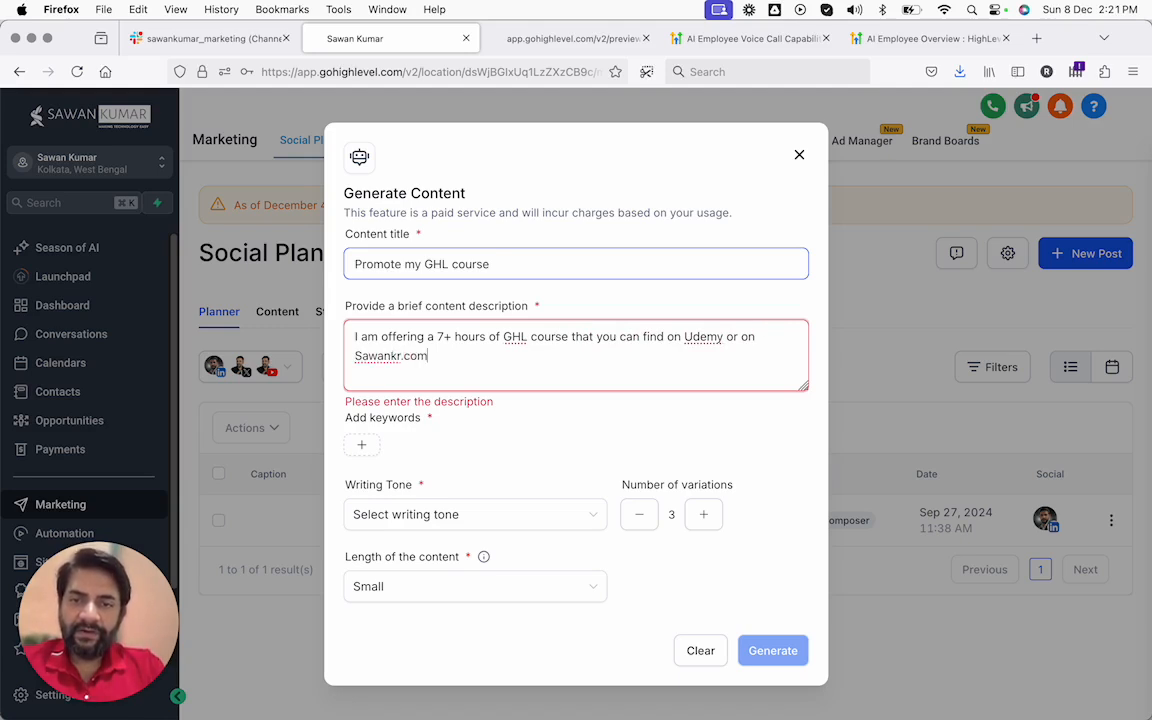
- Add the keywords "gohighlevel", "learn gohighlevel" and "master gohighlevel" to the content request
left_click(362, 444)
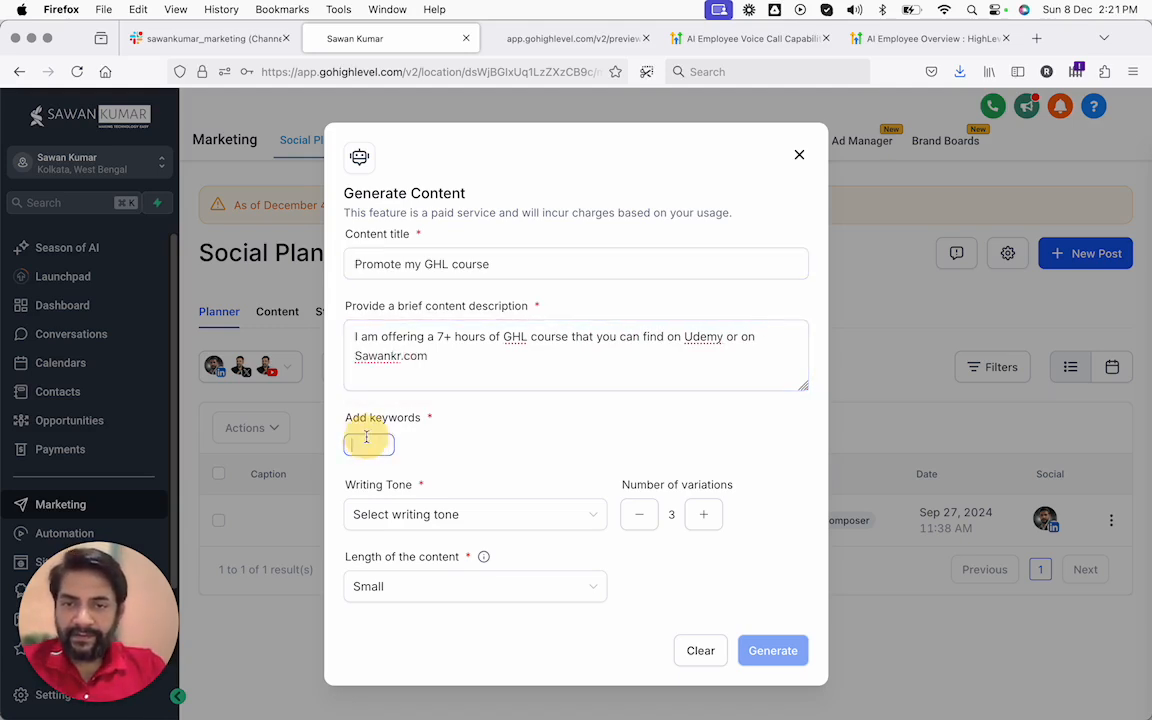
type("goh")
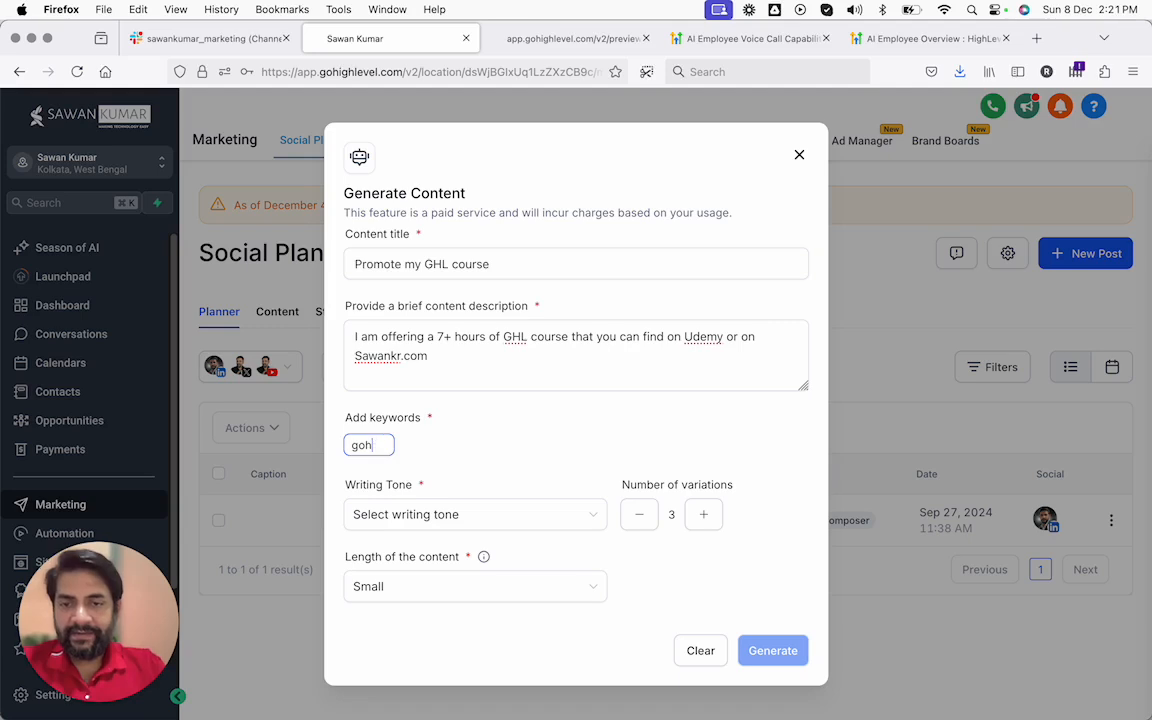
type("glighlevel")
key("Return")
type("learn go")
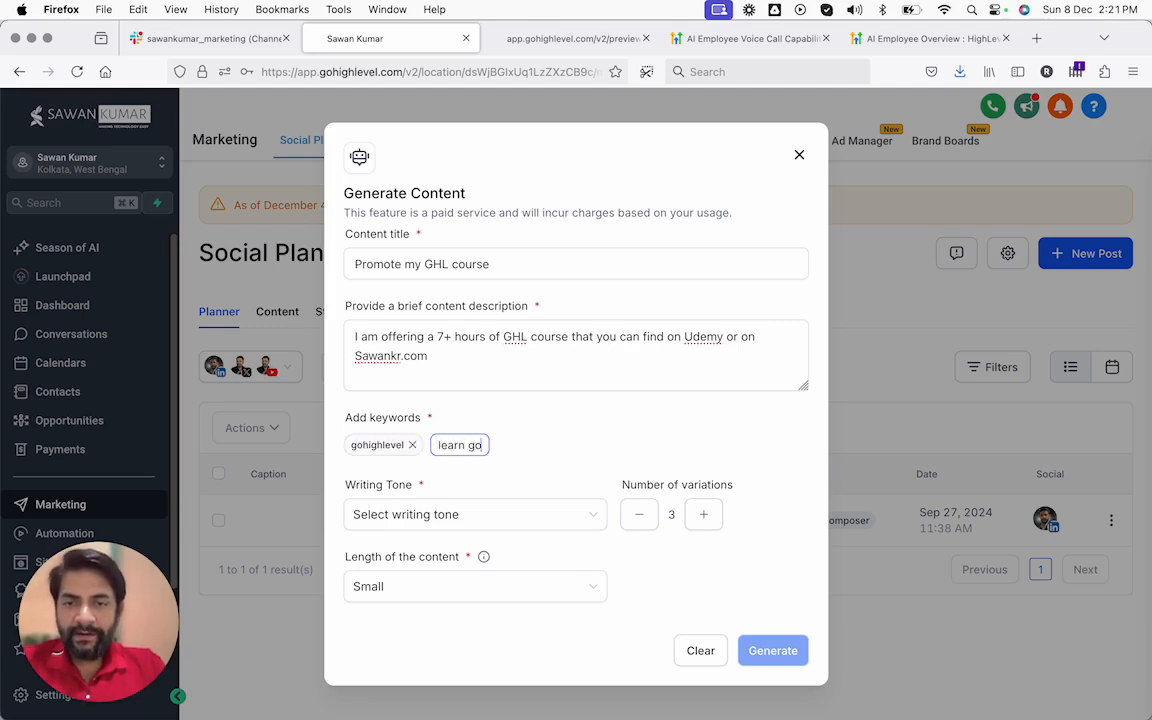
type("highlevel")
key("Return")
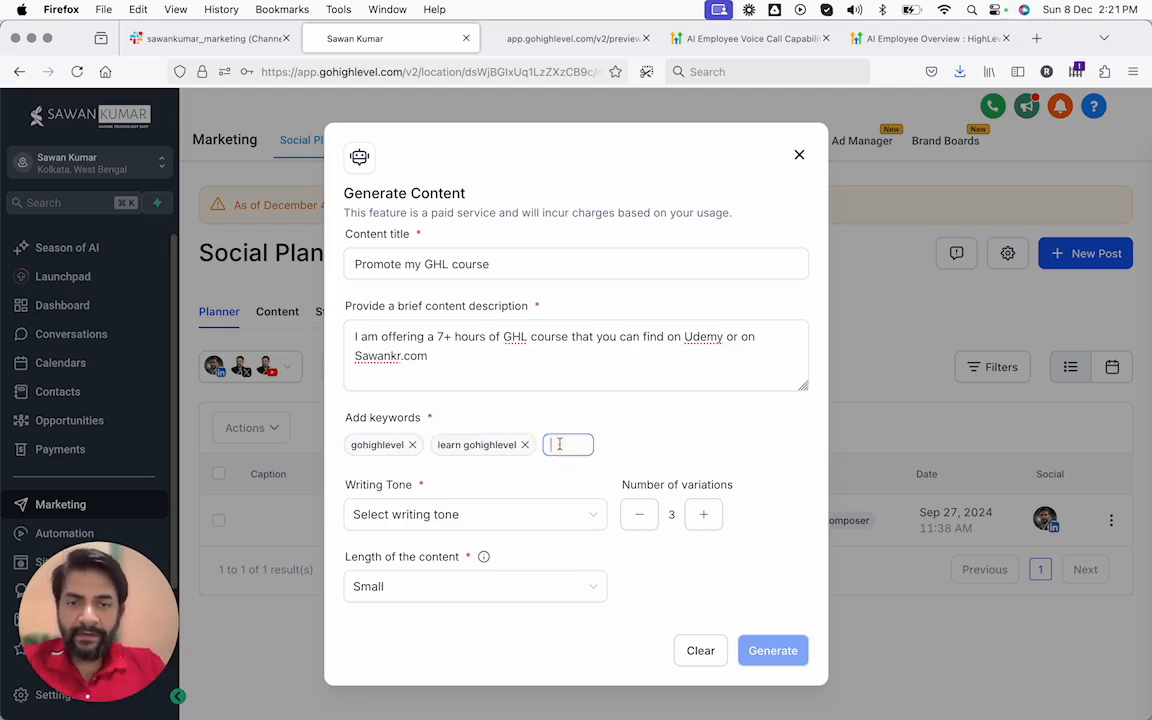
type("master gohighlev")
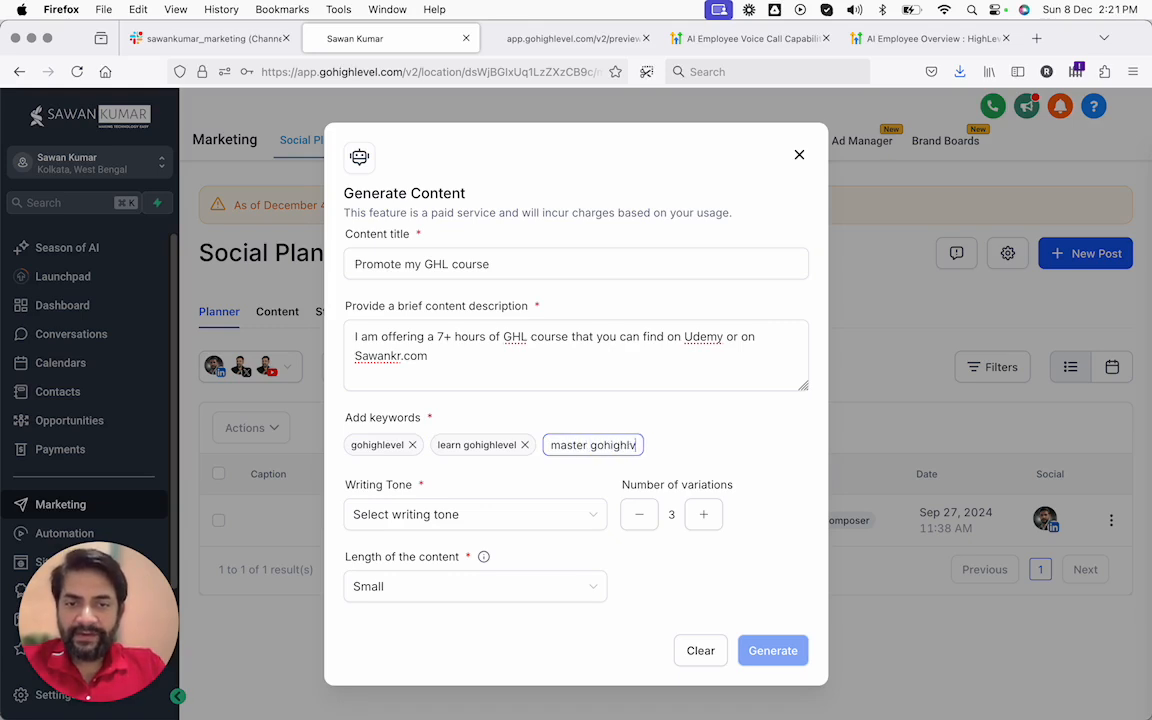
type("el")
key("BackSpace")
key("BackSpace")
key("BackSpace")
key("BackSpace")
type("evel")
key("Return")
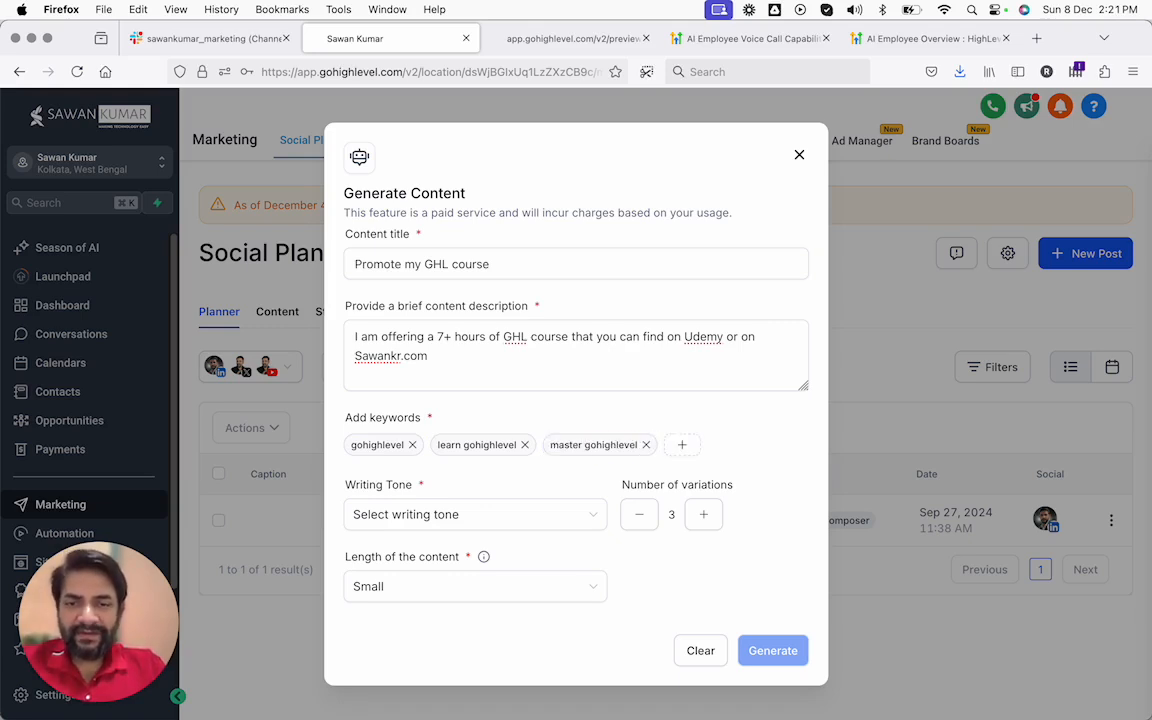
- Set the writing tone of the content to Persuasive
left_click(499, 520)
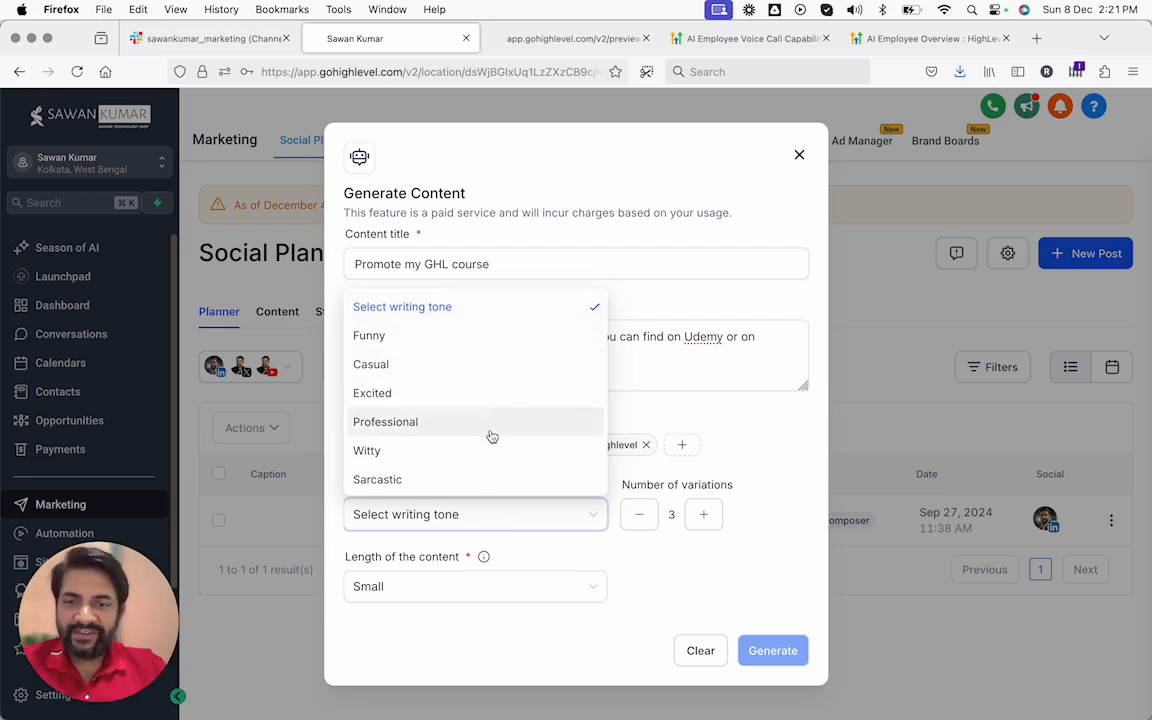
scroll(491, 436, "down", 1)
scroll(491, 436, "down", 7)
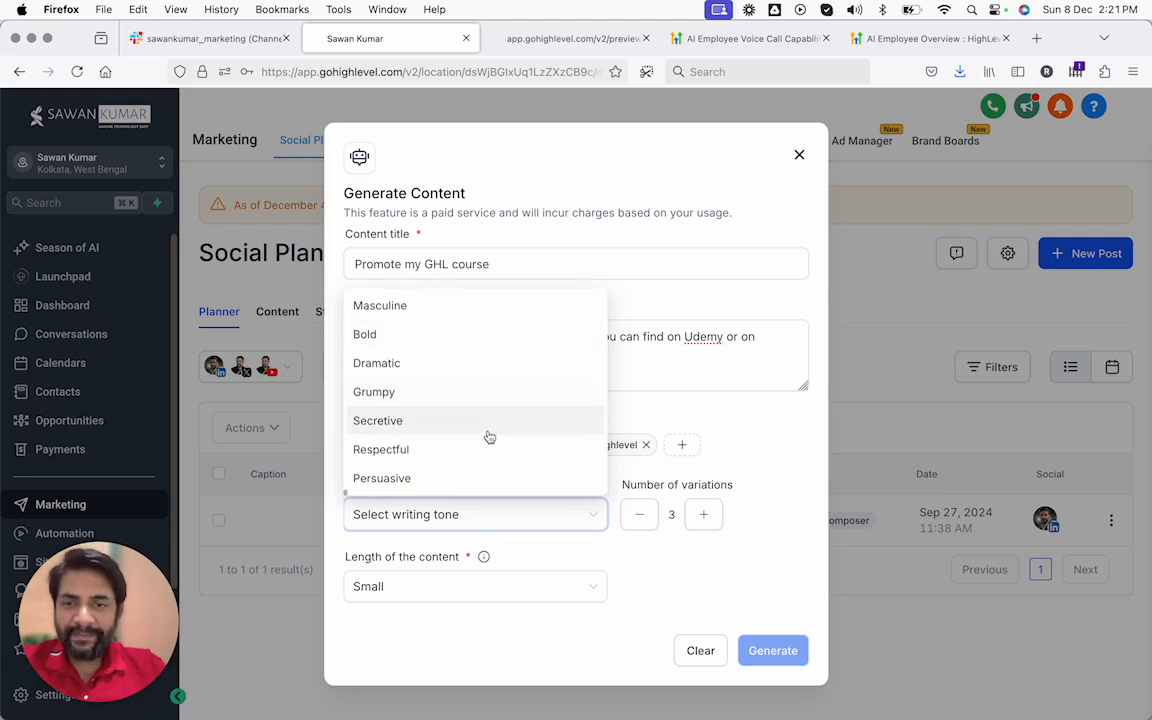
left_click(474, 488)
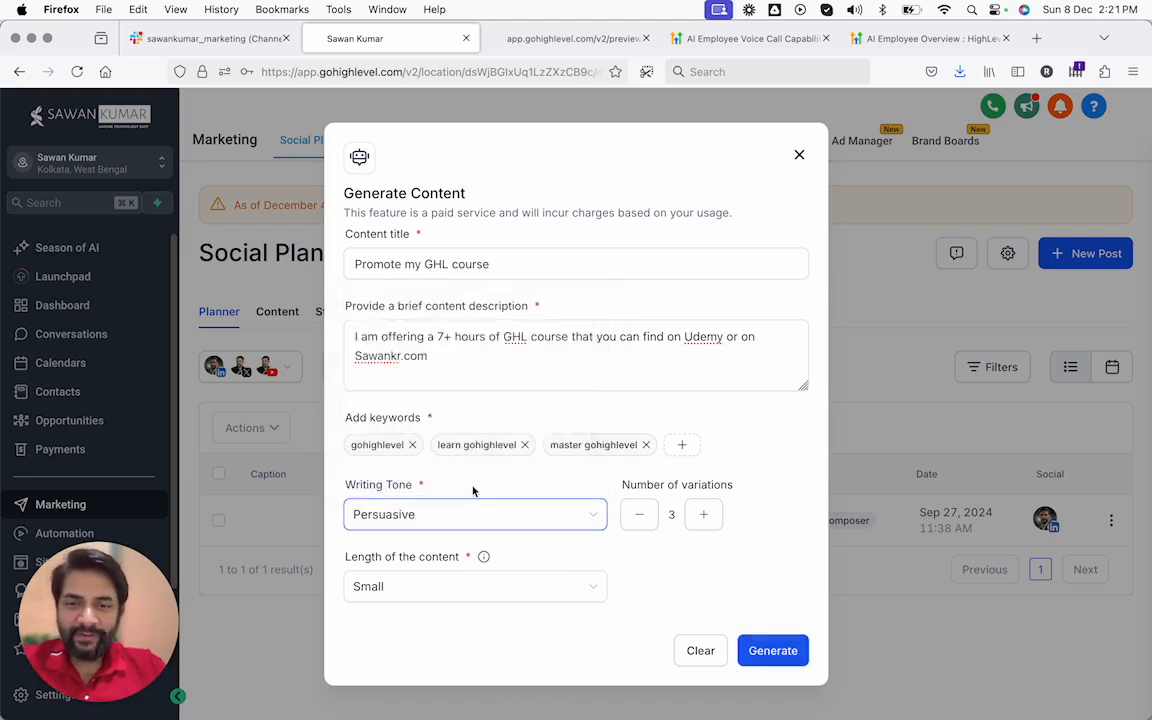
- Generate the content with 1 variation and a Medium content length
left_click(639, 516)
left_click(640, 518)
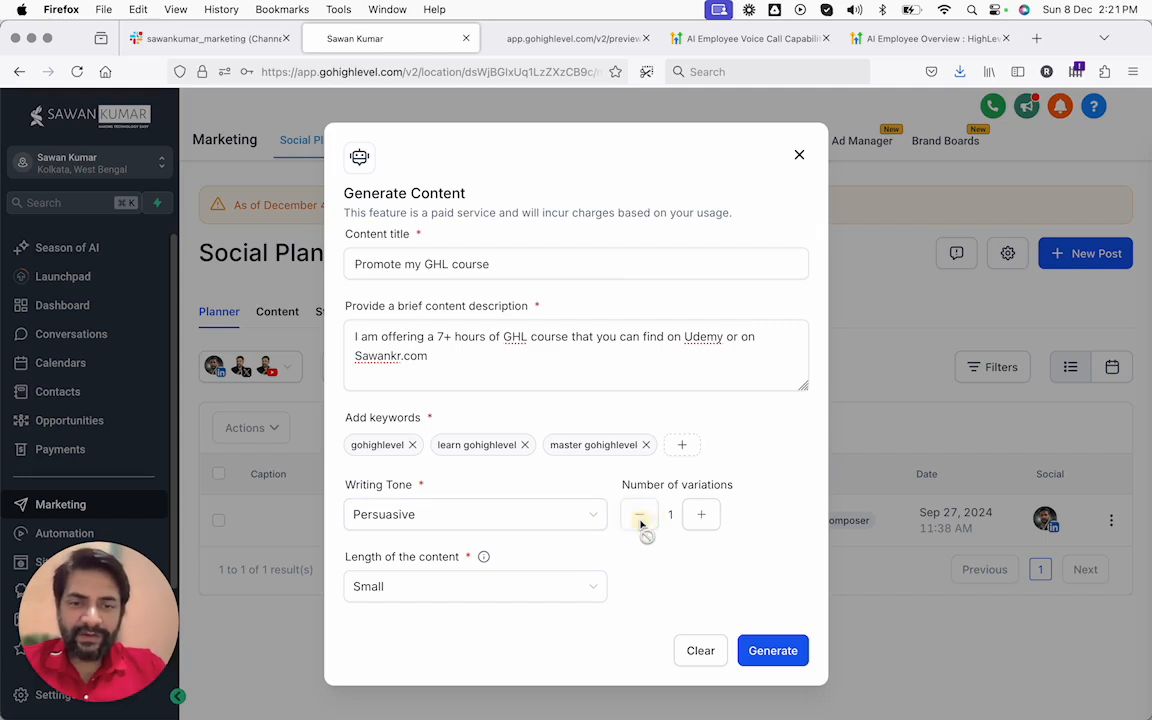
left_click(572, 588)
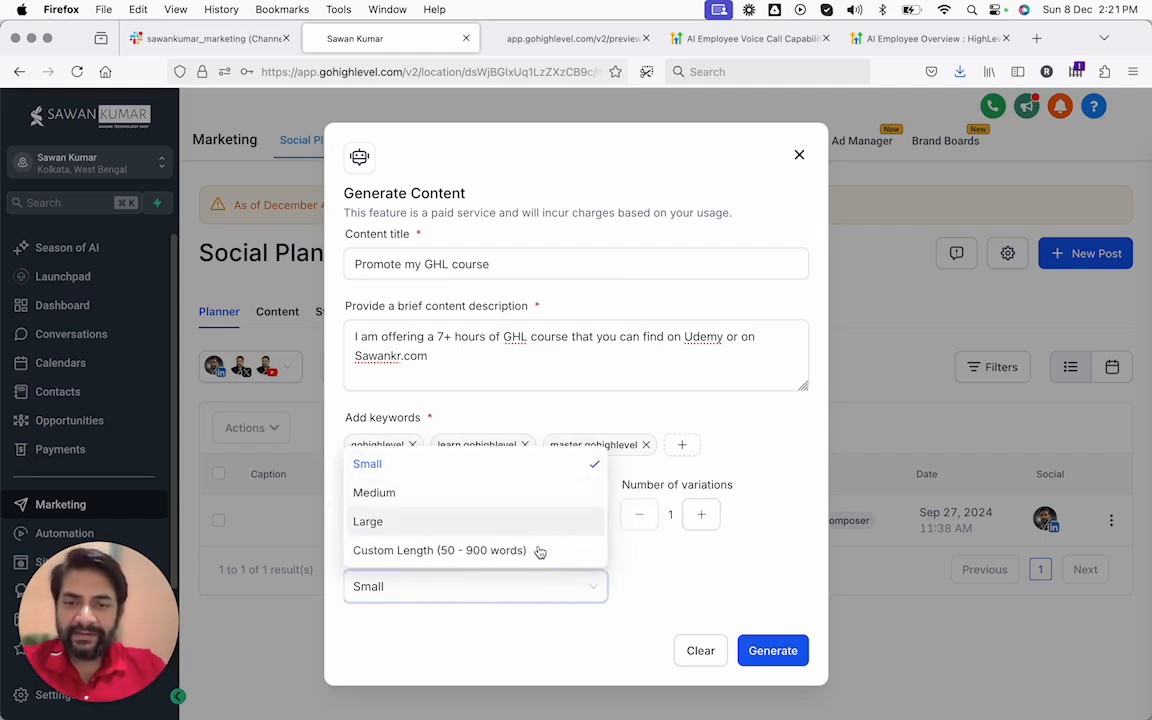
left_click(546, 495)
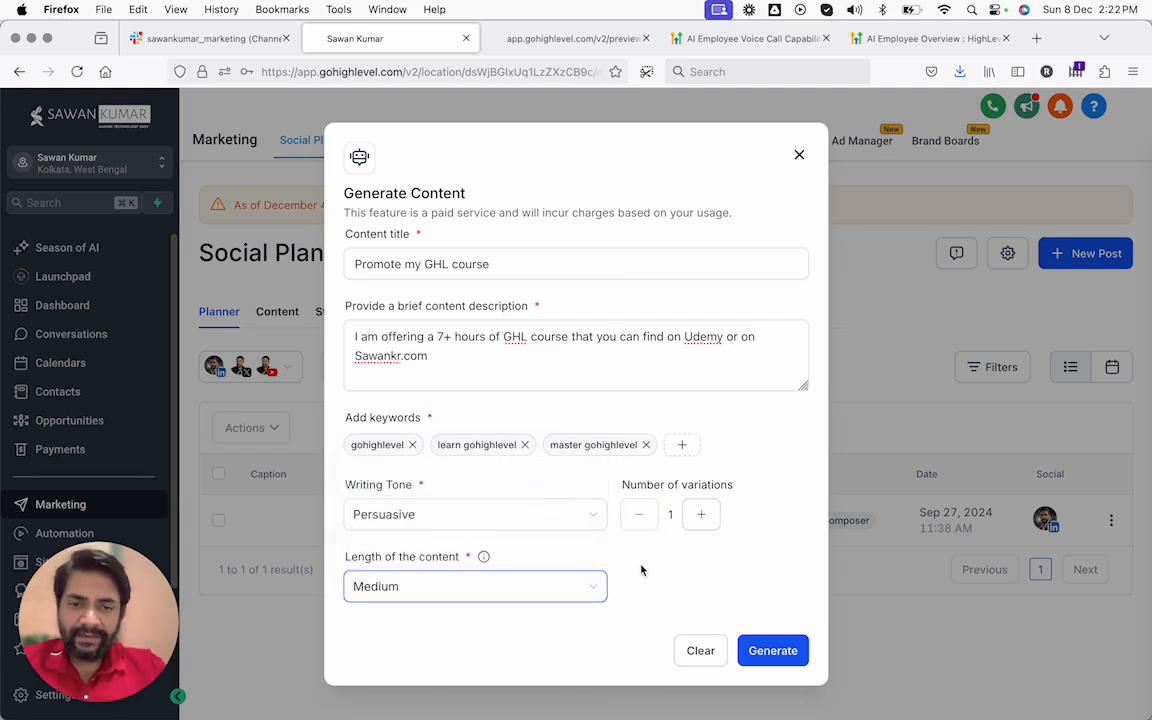
left_click(785, 655)
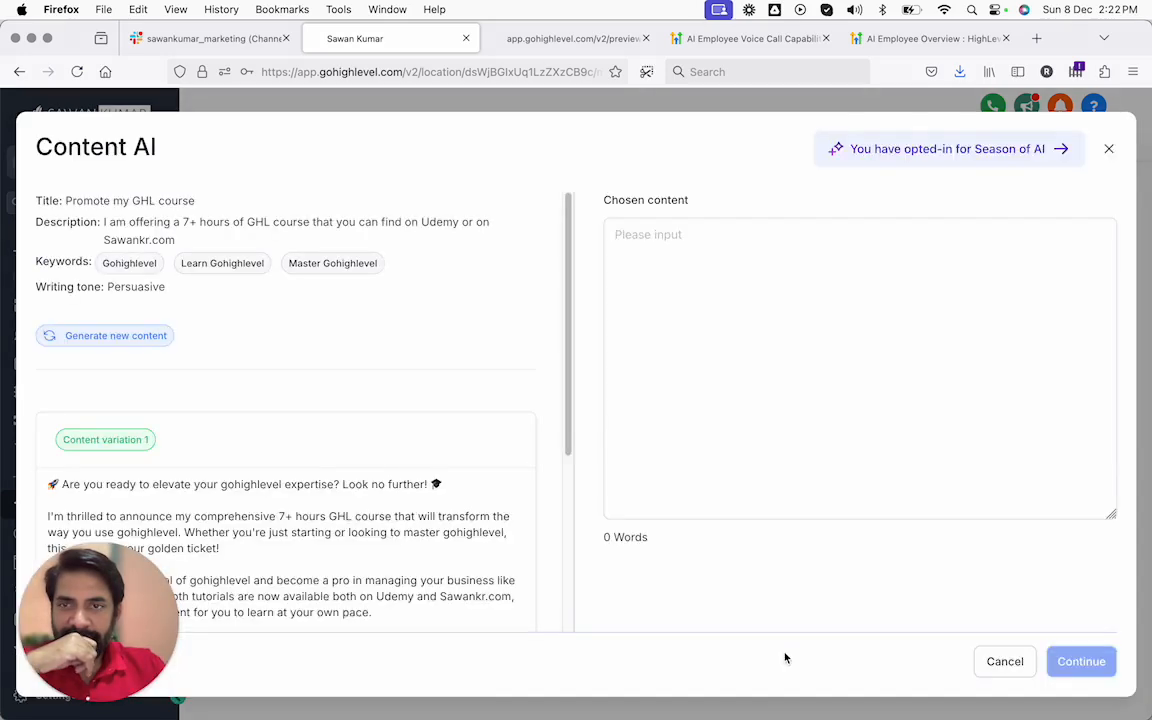
- Read through the generated content variation down to its hashtags and enrollment links
scroll(335, 313, "down", 2)
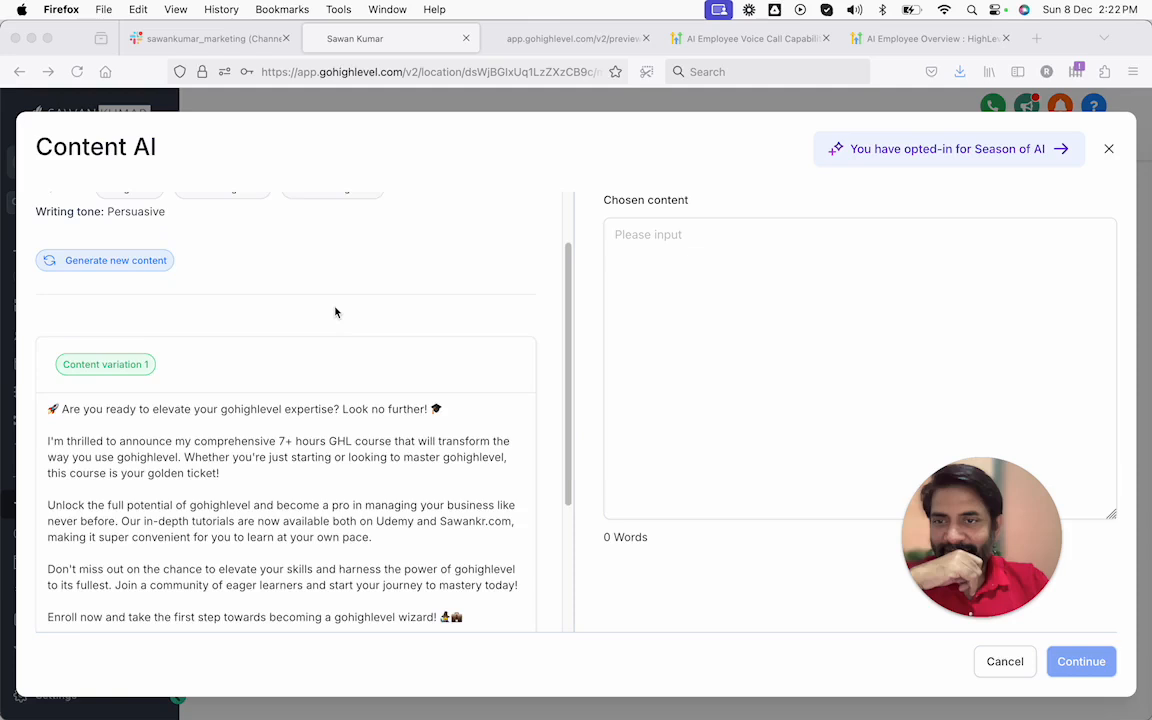
scroll(335, 313, "down", 2)
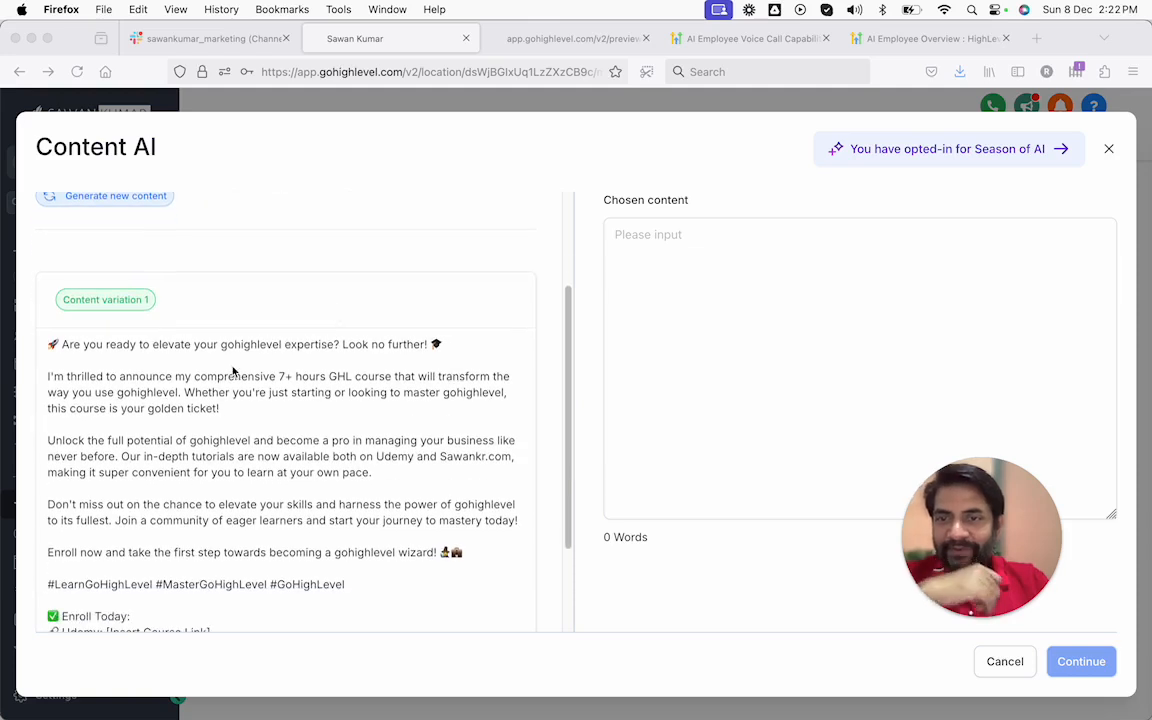
scroll(246, 365, "down", 1)
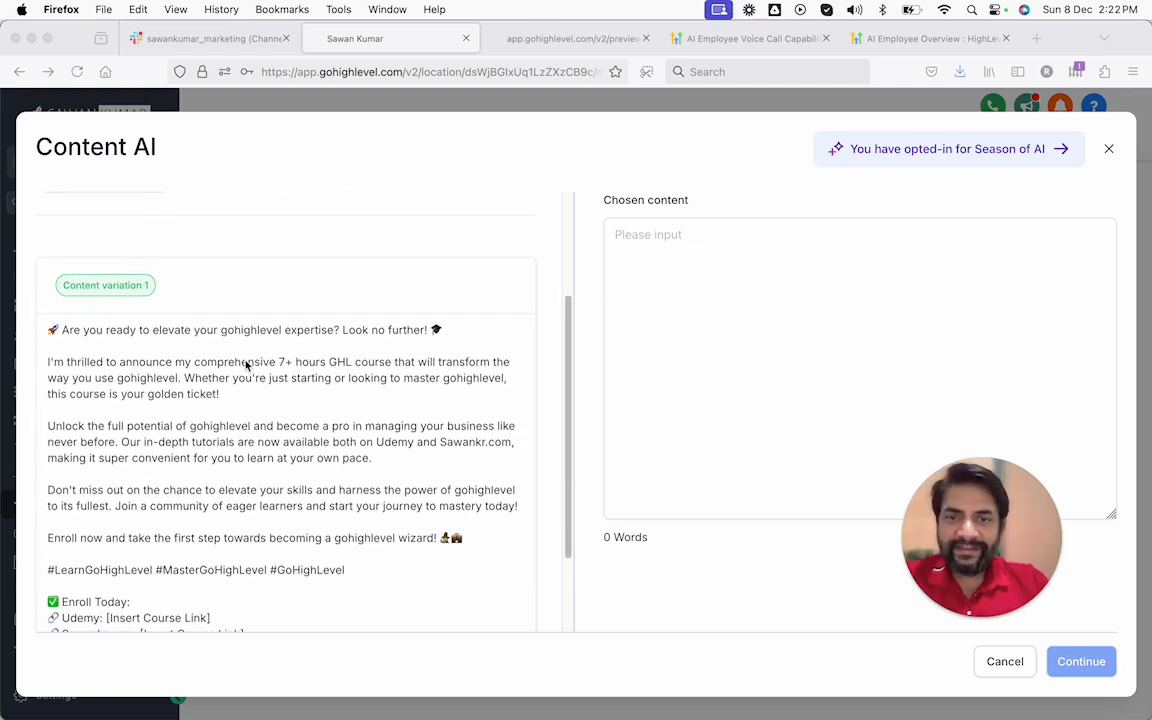
scroll(297, 351, "down", 1)
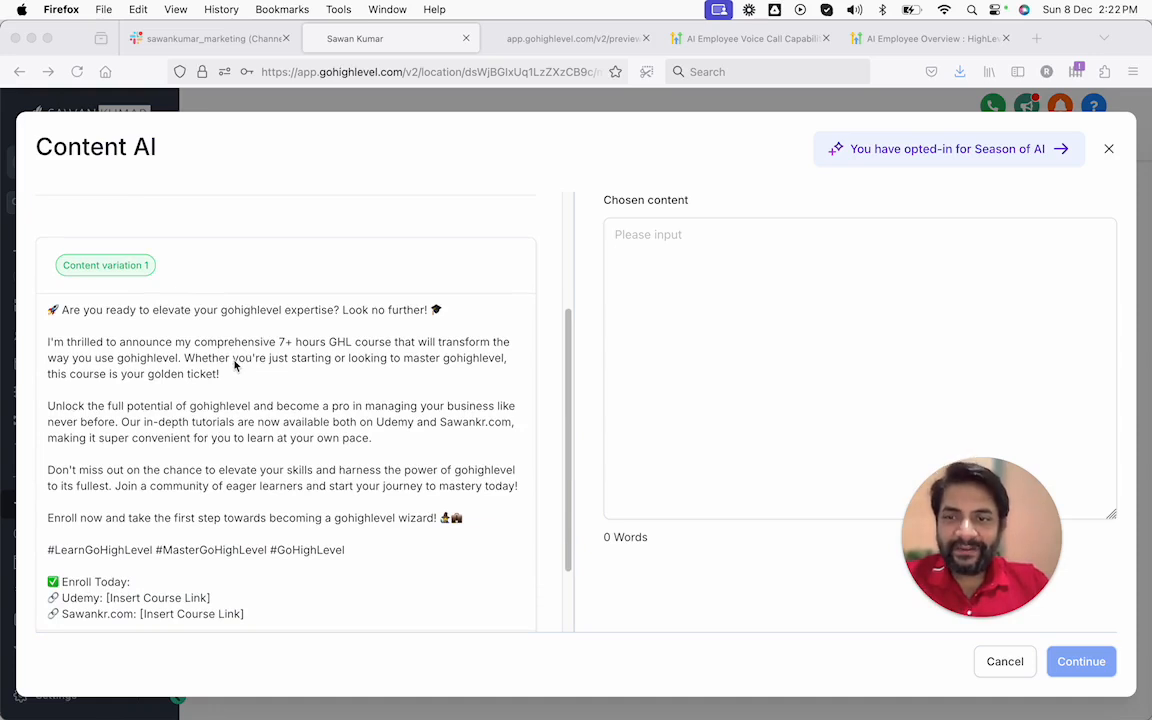
scroll(305, 342, "down", 1)
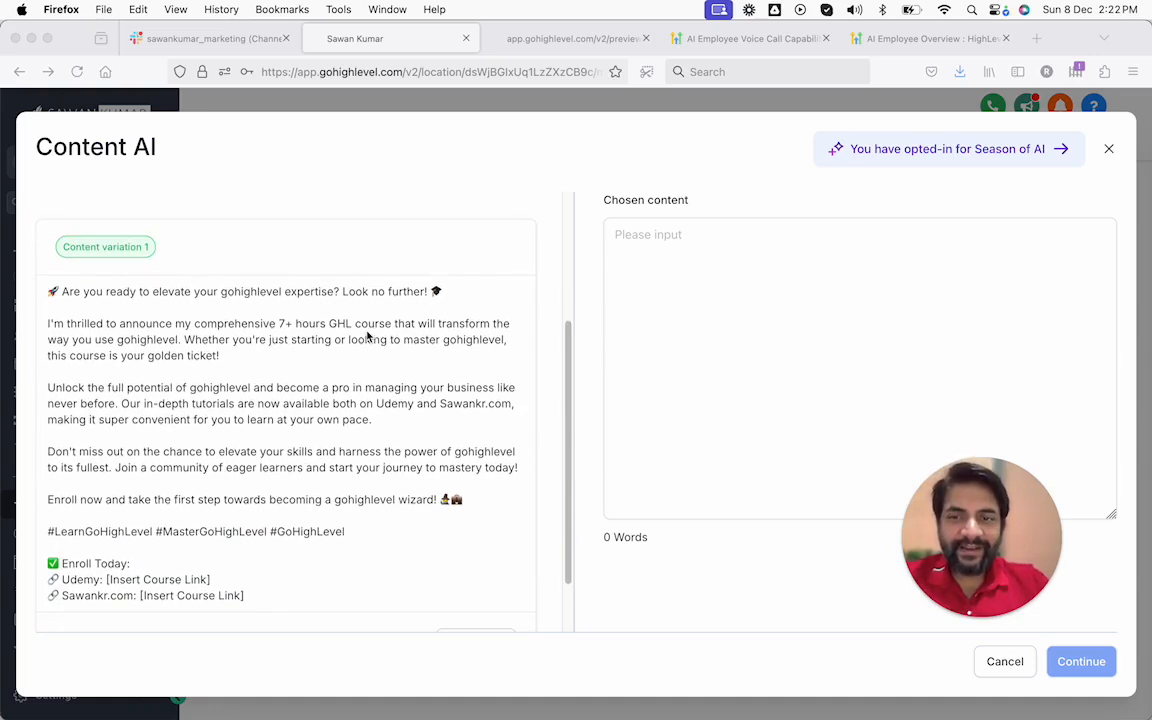
scroll(419, 342, "down", 1)
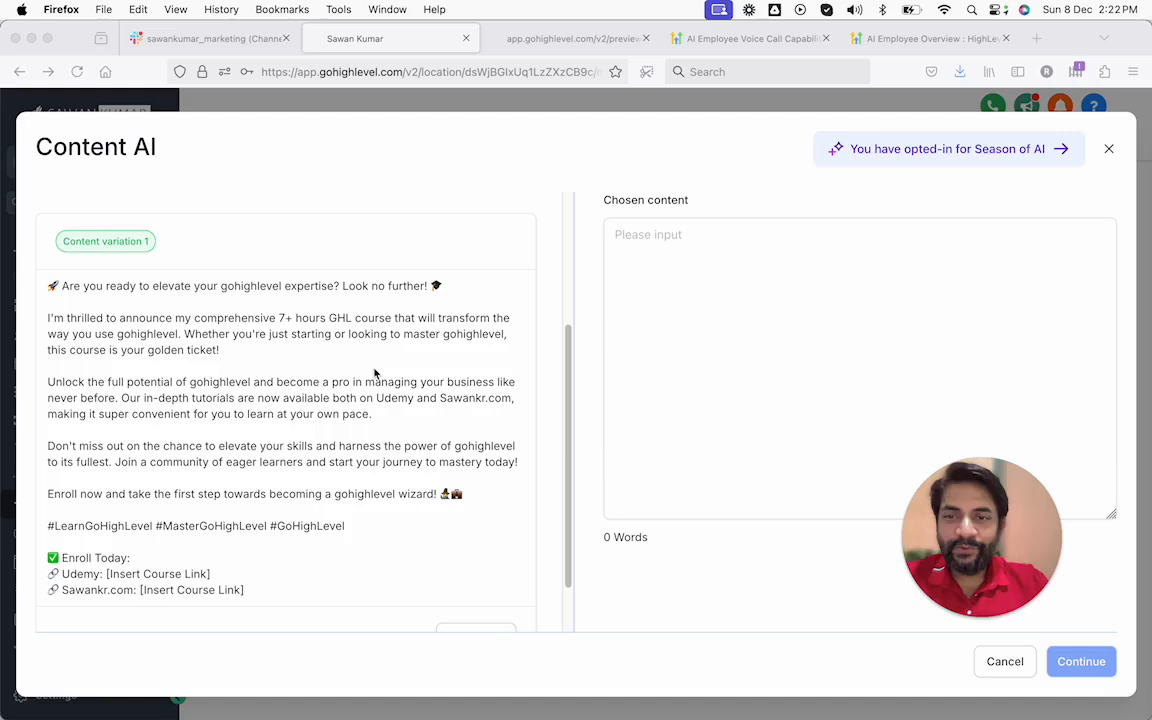
scroll(375, 372, "down", 1)
scroll(374, 372, "down", 2)
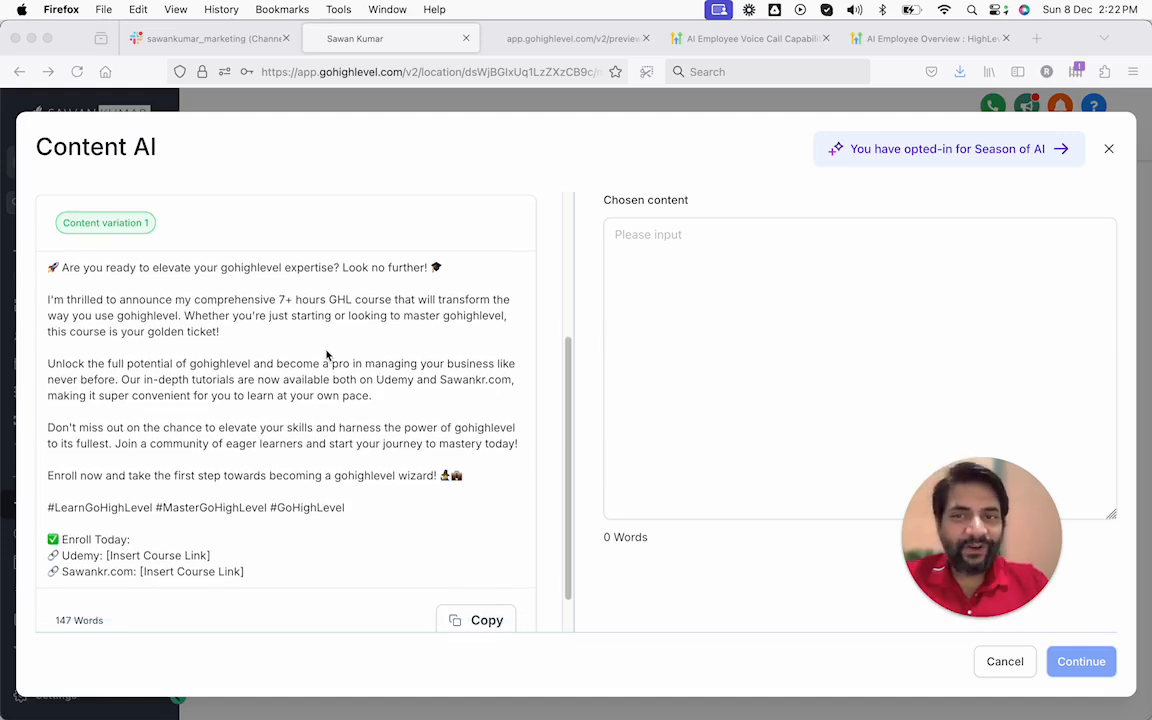
scroll(326, 354, "down", 2)
scroll(290, 358, "down", 2)
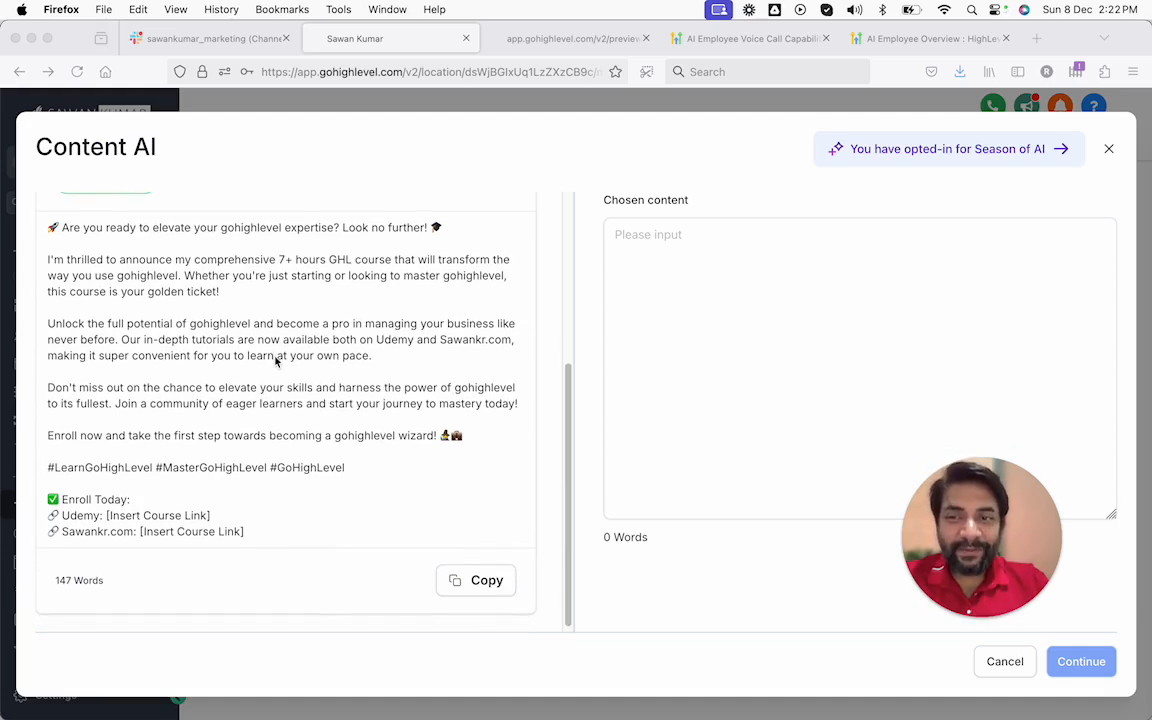
scroll(277, 362, "down", 1)
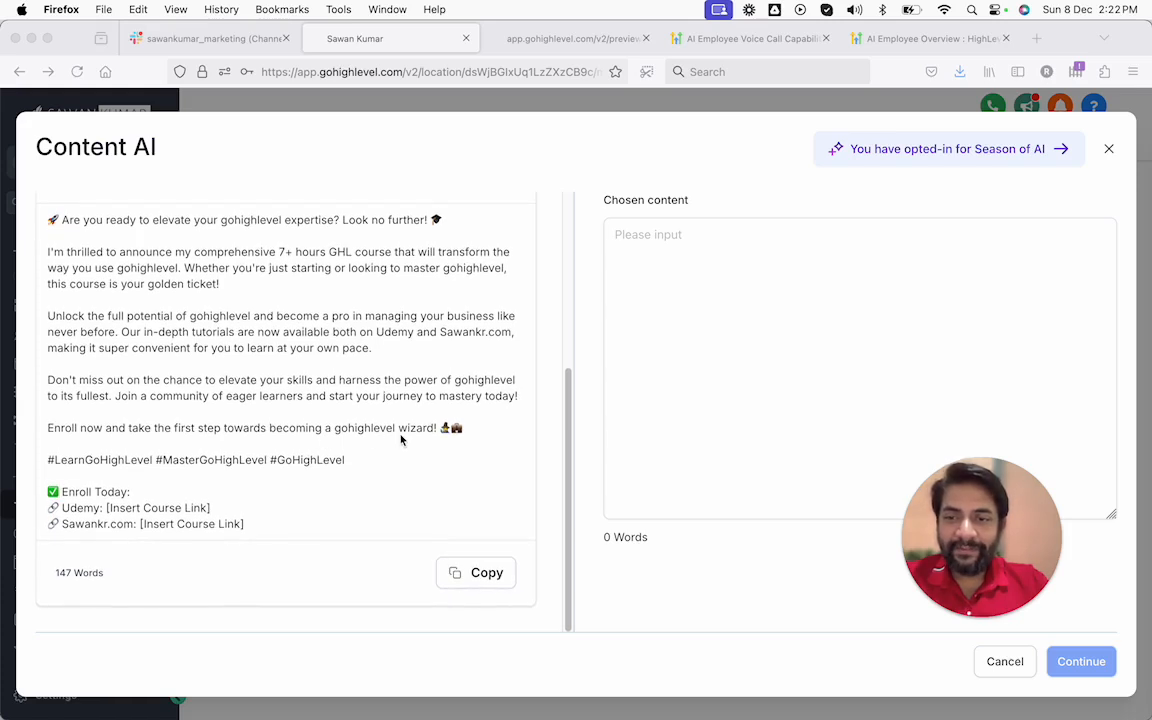
- Copy the generated variation into the chosen content, review its closing lines and enrollment links, and continue to the social post
left_click(227, 510)
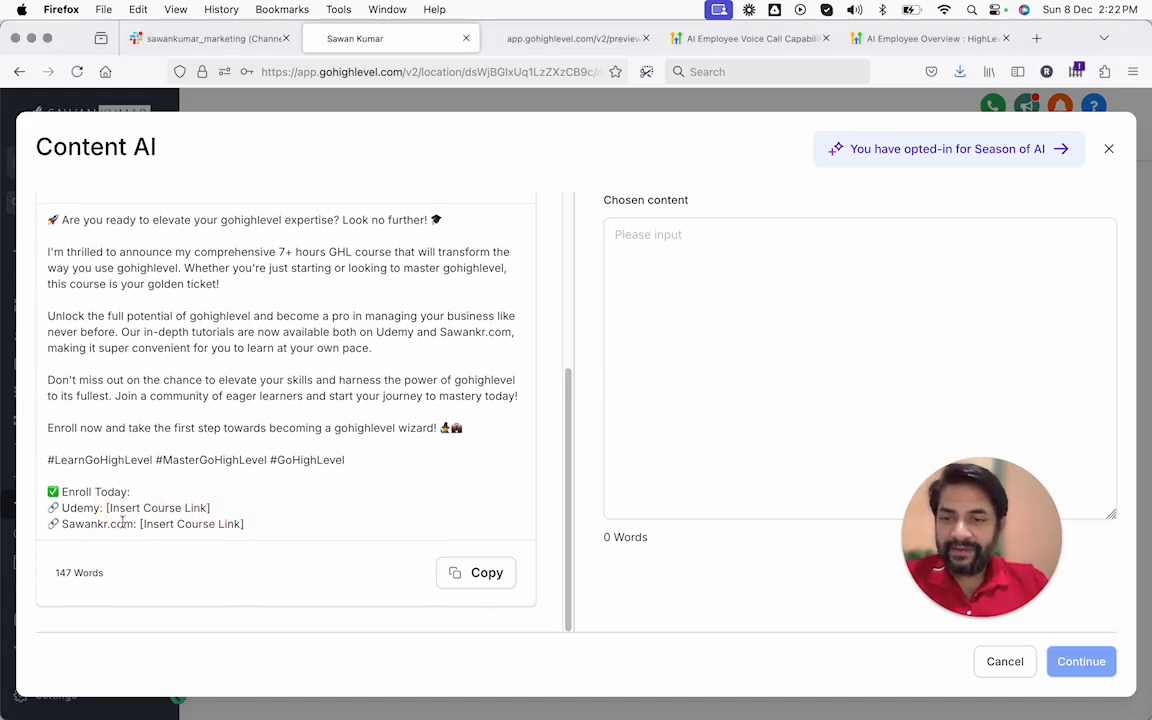
left_click(258, 522)
left_click(458, 572)
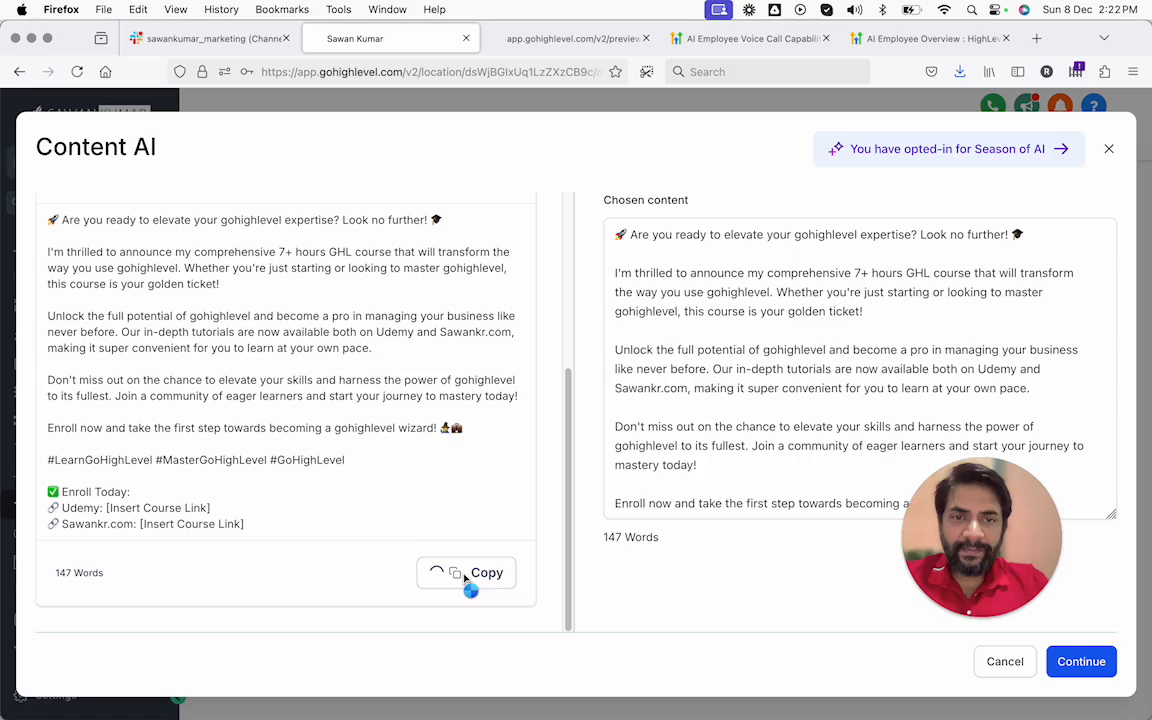
scroll(714, 357, "down", 3)
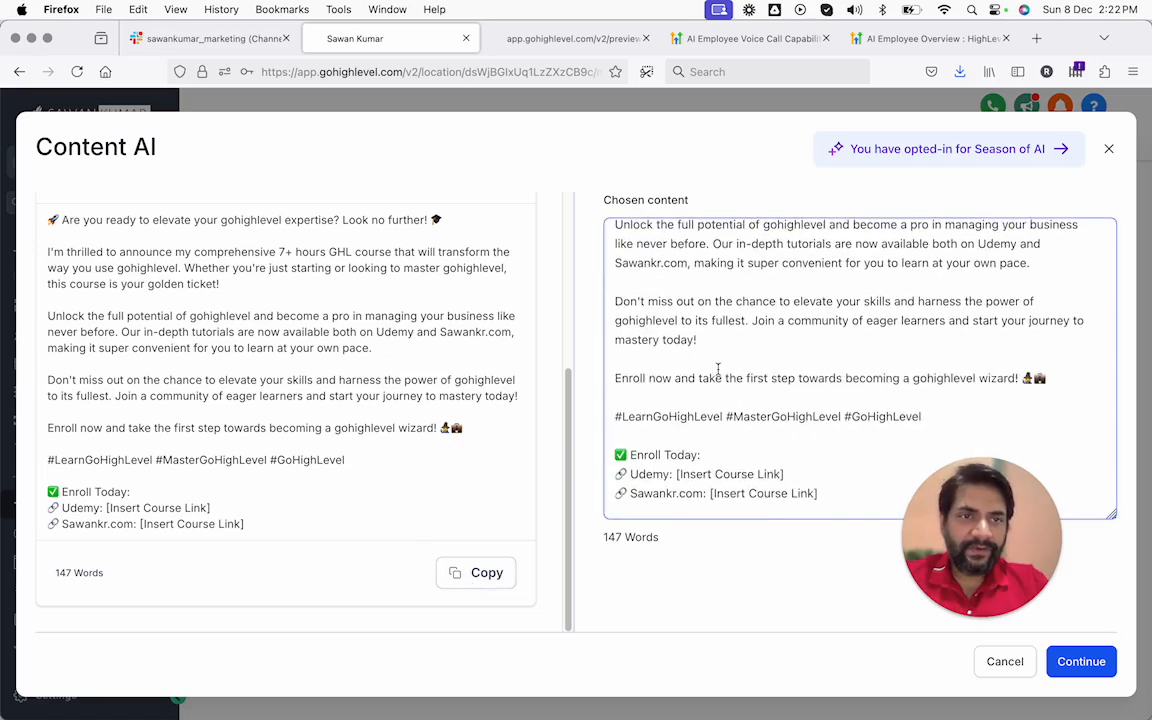
left_click(736, 311)
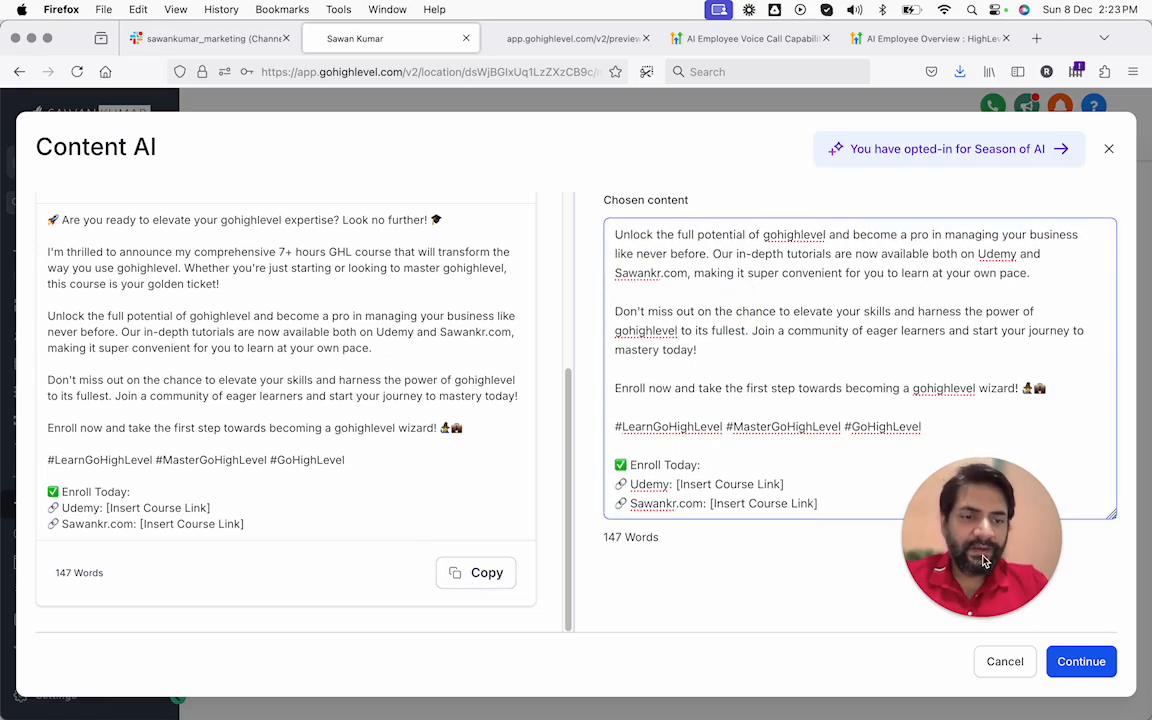
left_click(1088, 662)
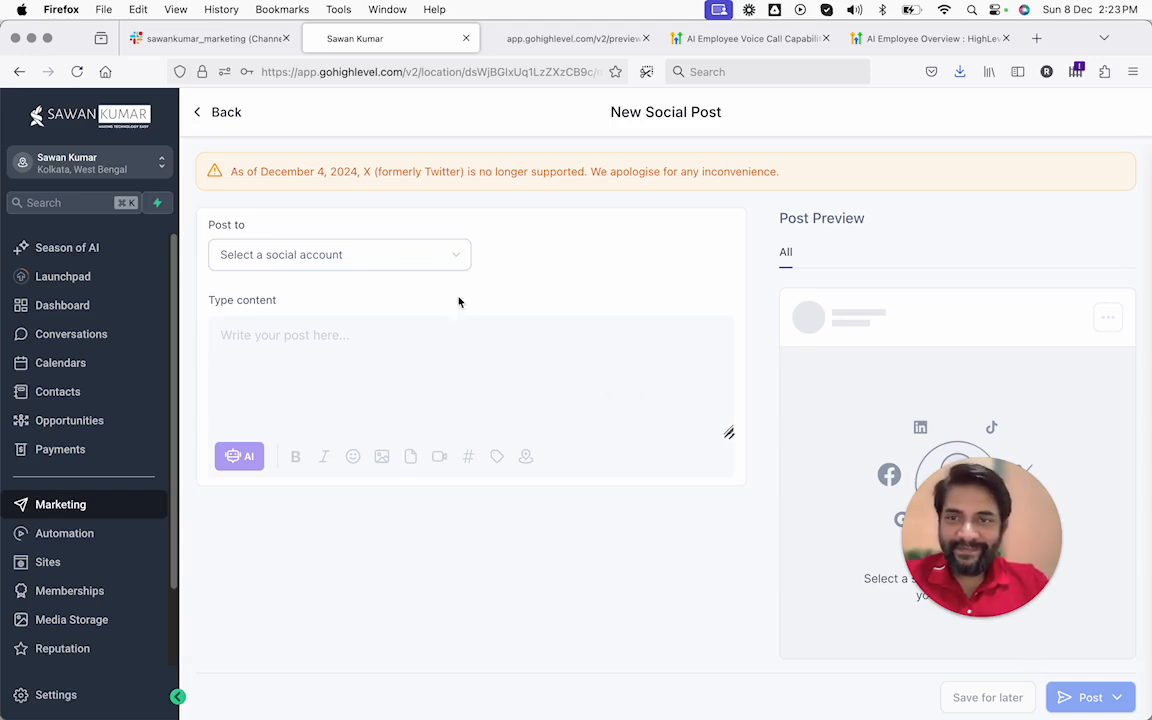
- Select the YouTube account as the destination of the new social post
left_click(396, 257)
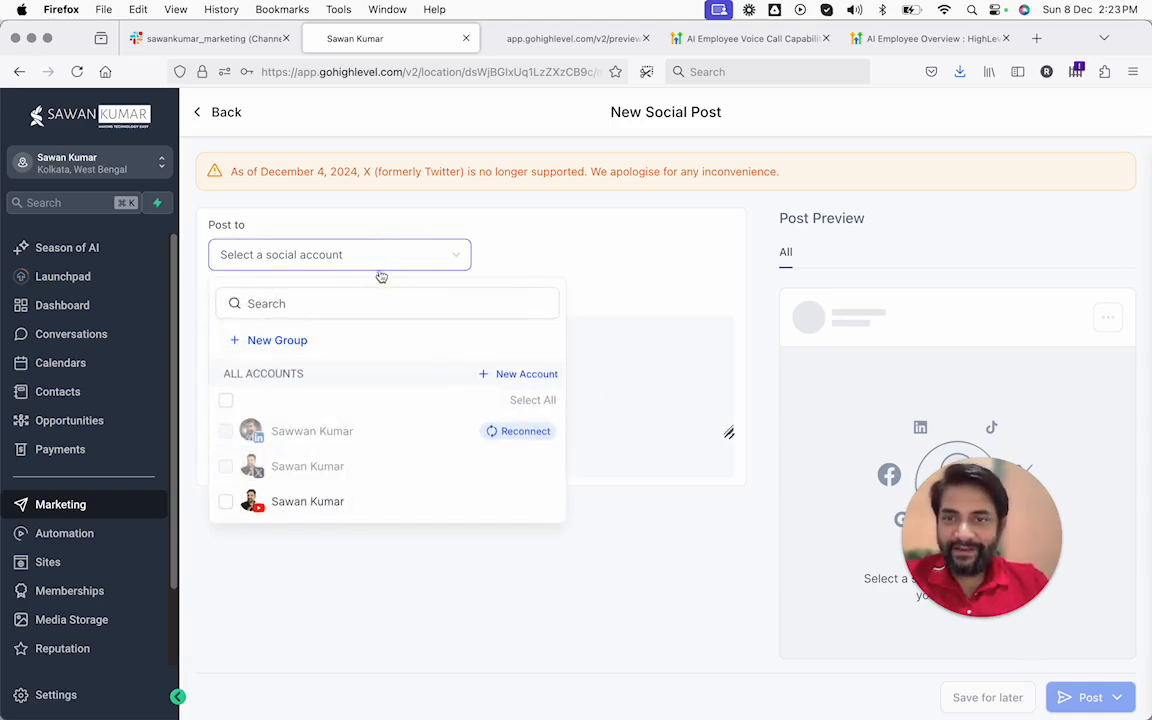
left_click(301, 504)
left_click(548, 215)
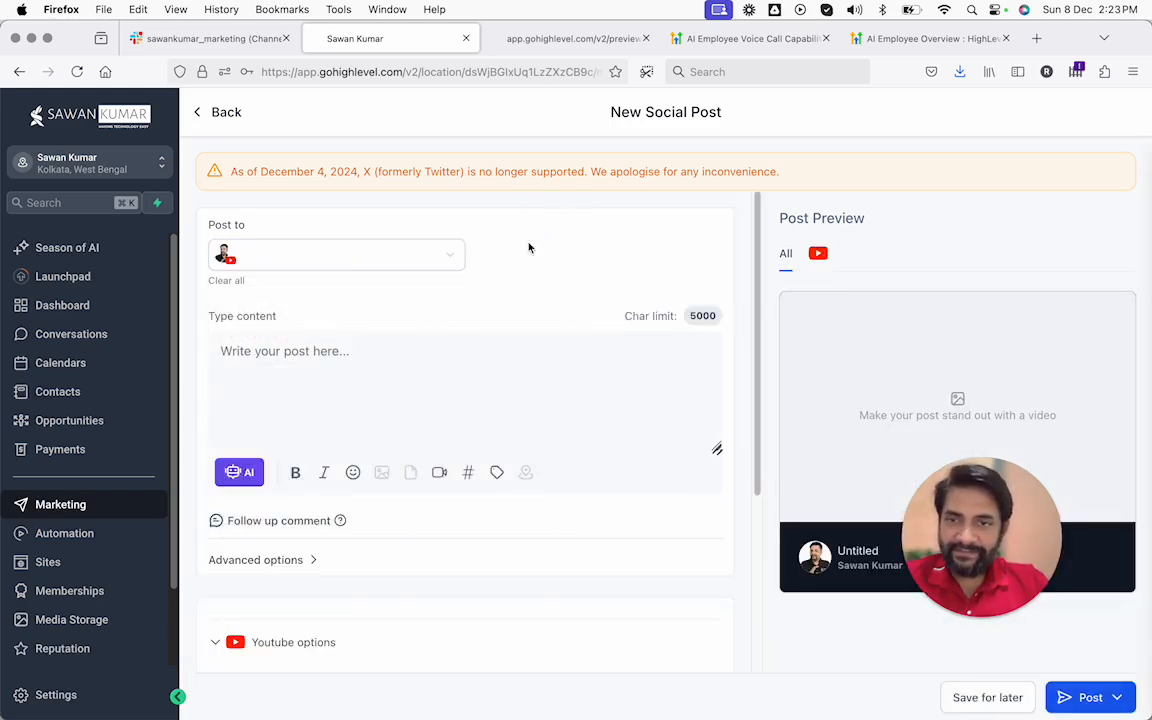
- Try to paste the copied content into the post text, and remove the Loom link preview
left_click(440, 373)
key("super+v")
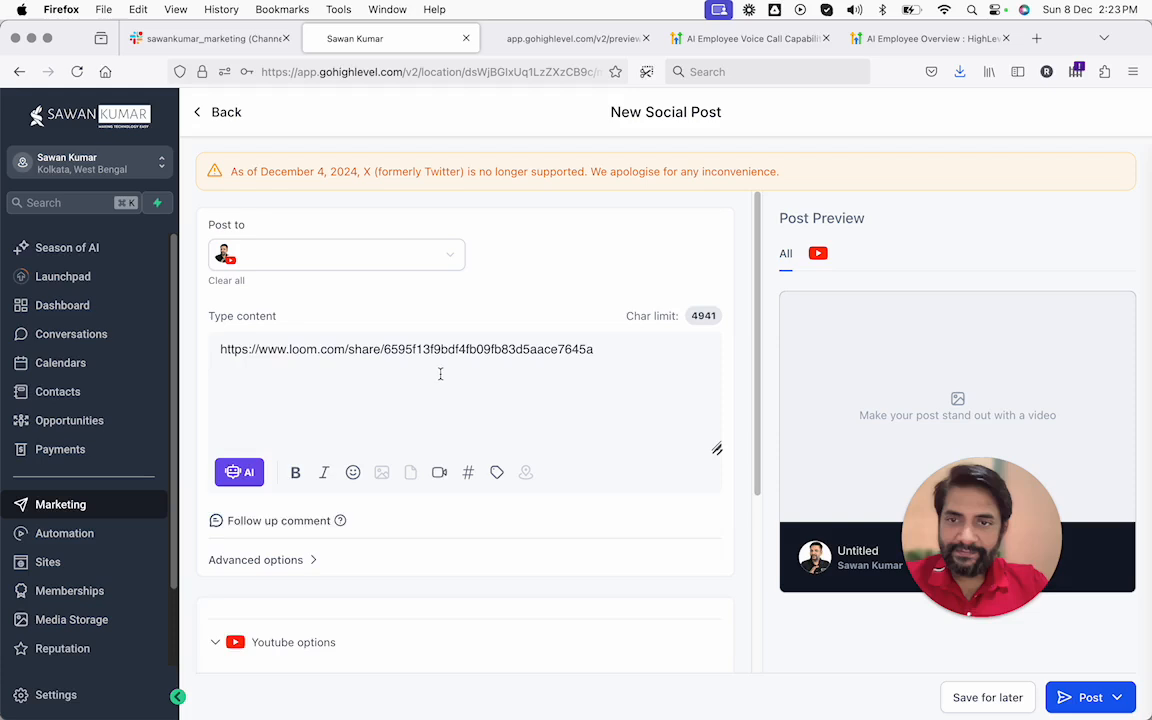
scroll(440, 374, "down", 3)
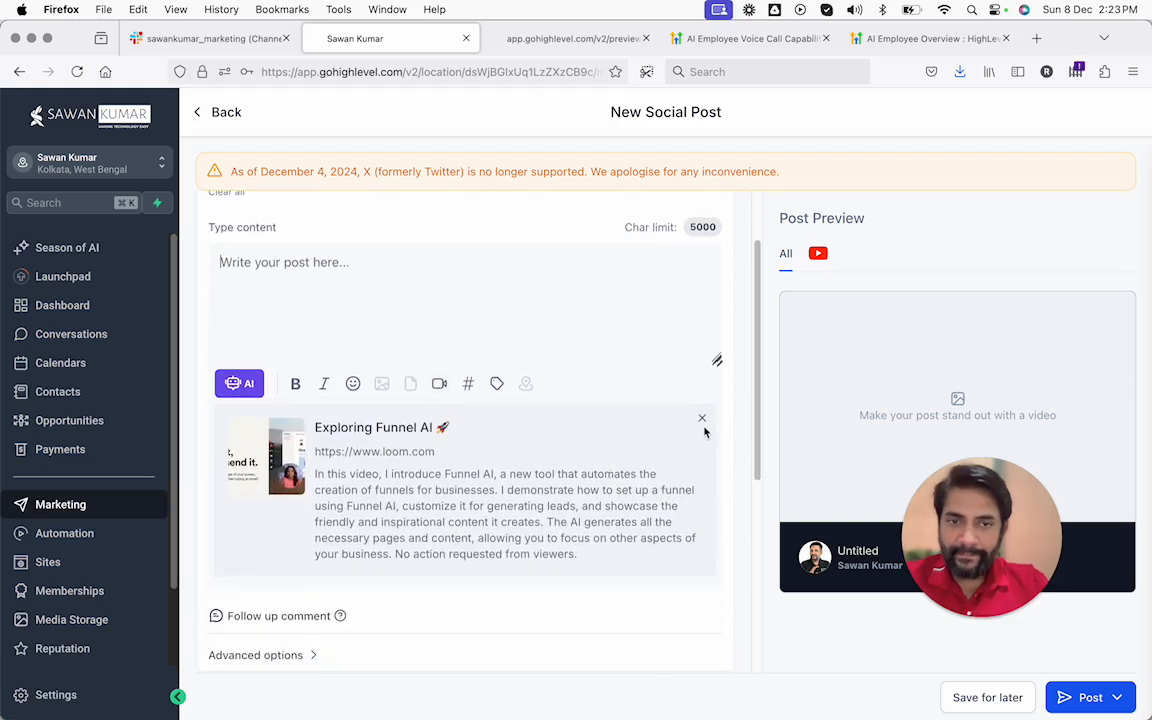
left_click(702, 419)
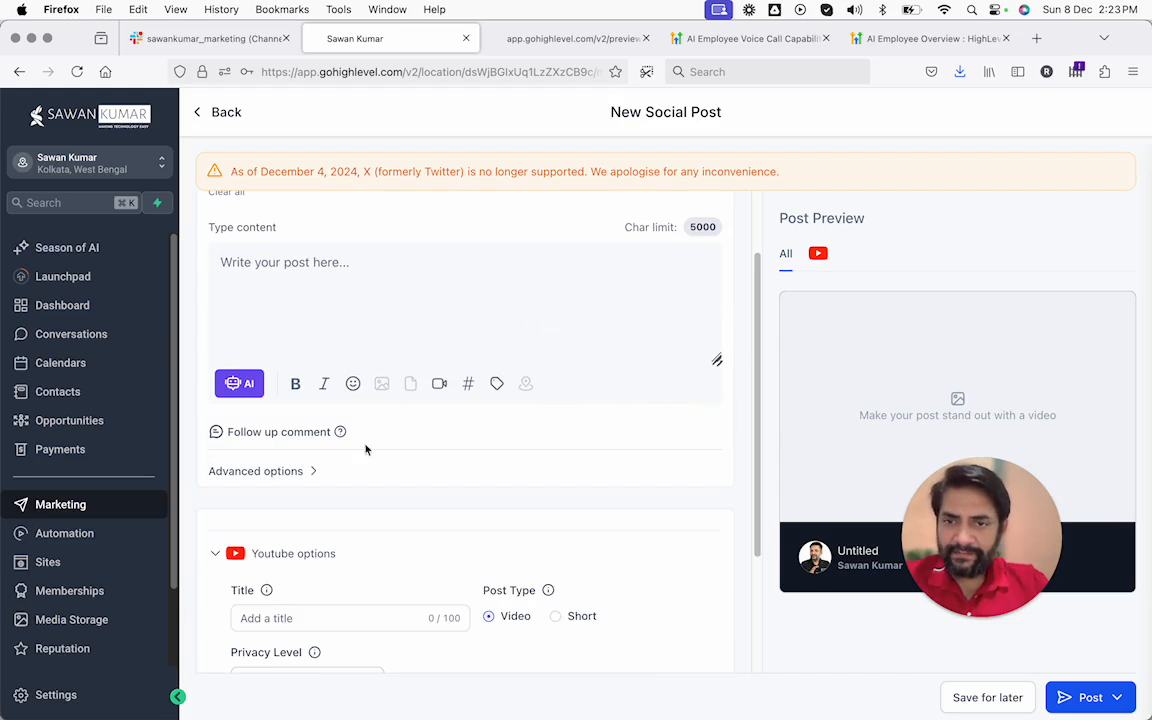
- Expand the advanced options and look through the watermark, category, tag and YouTube settings of the post
left_click(298, 472)
scroll(310, 528, "down", 1)
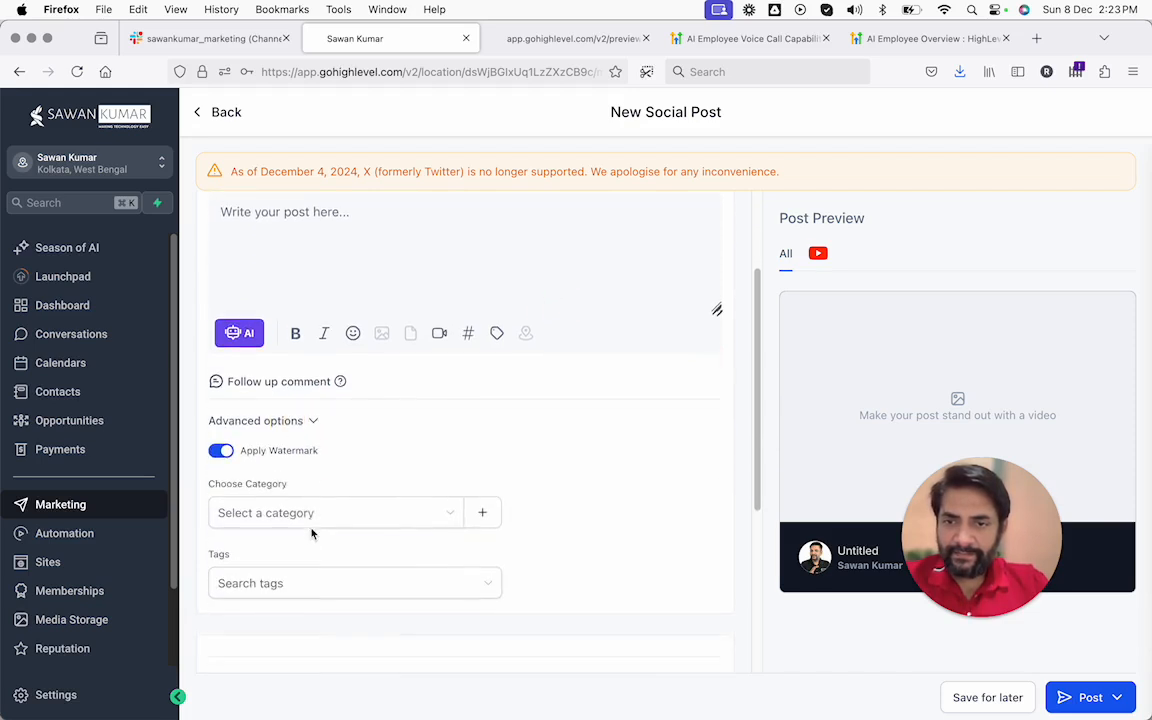
scroll(316, 530, "up", 3)
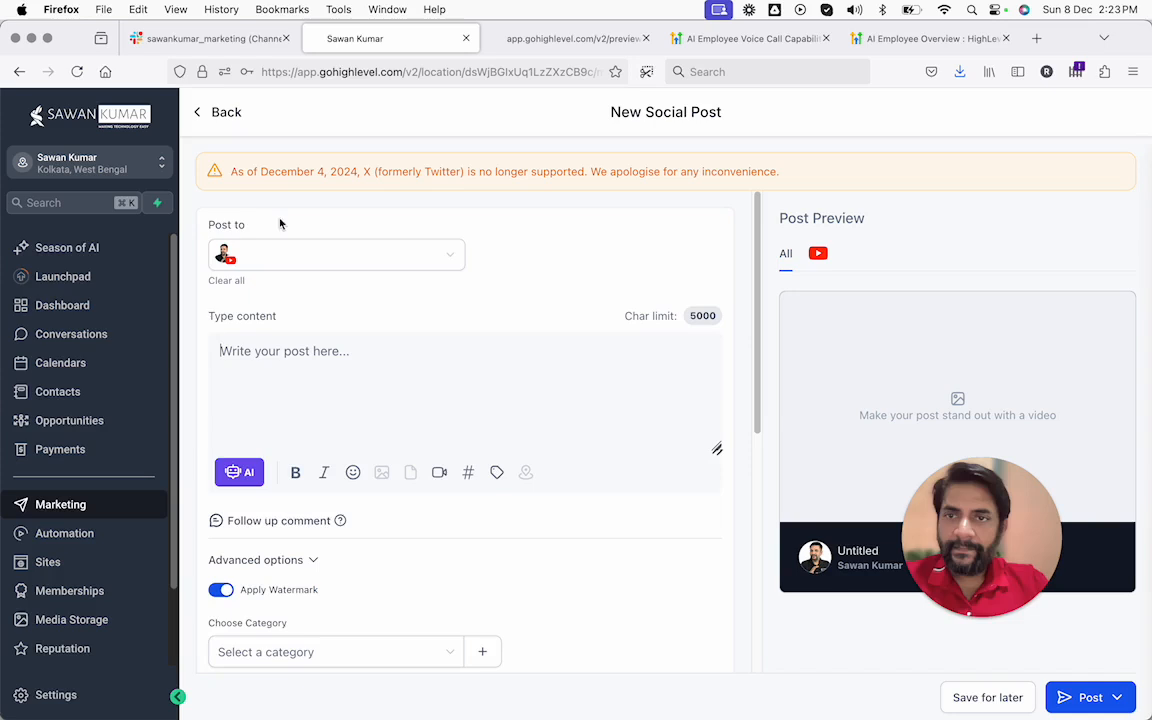
scroll(303, 342, "down", 8)
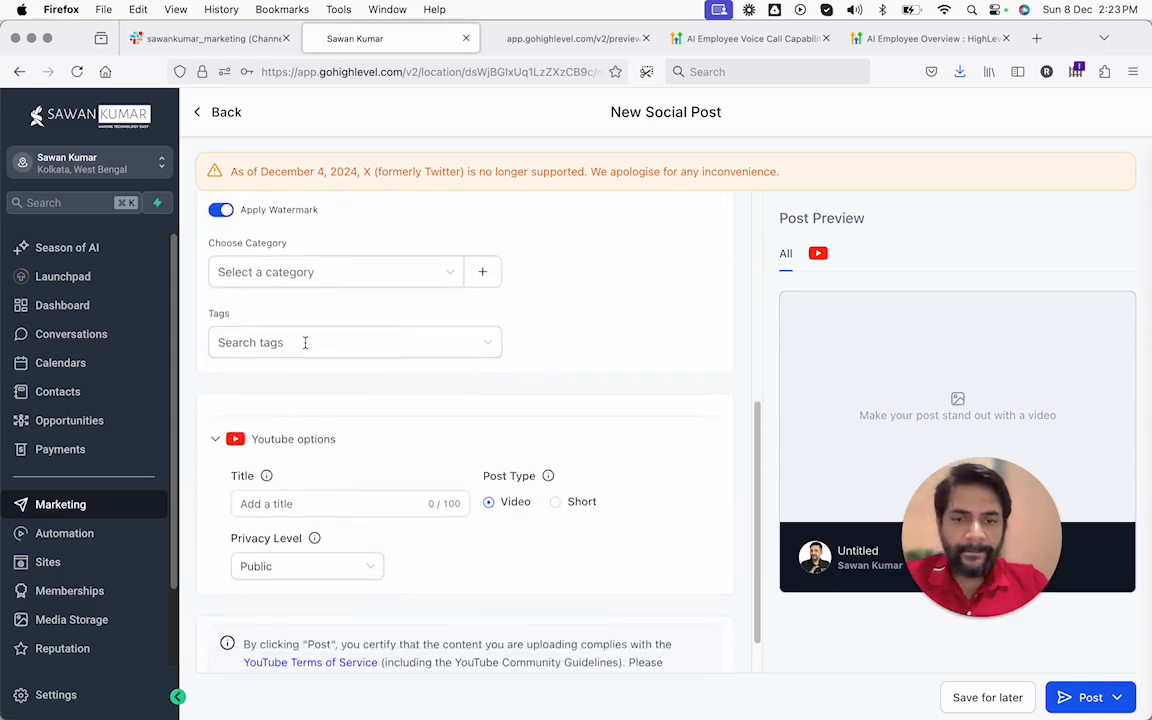
scroll(306, 345, "down", 1)
scroll(306, 345, "up", 7)
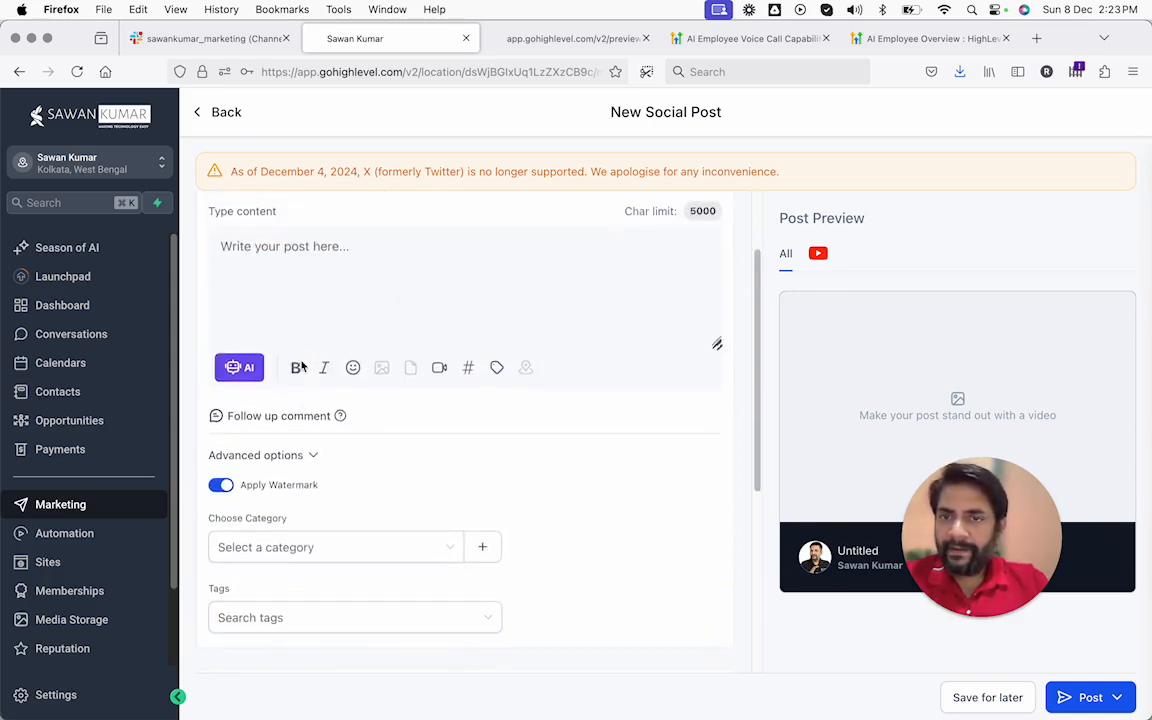
scroll(298, 365, "up", 2)
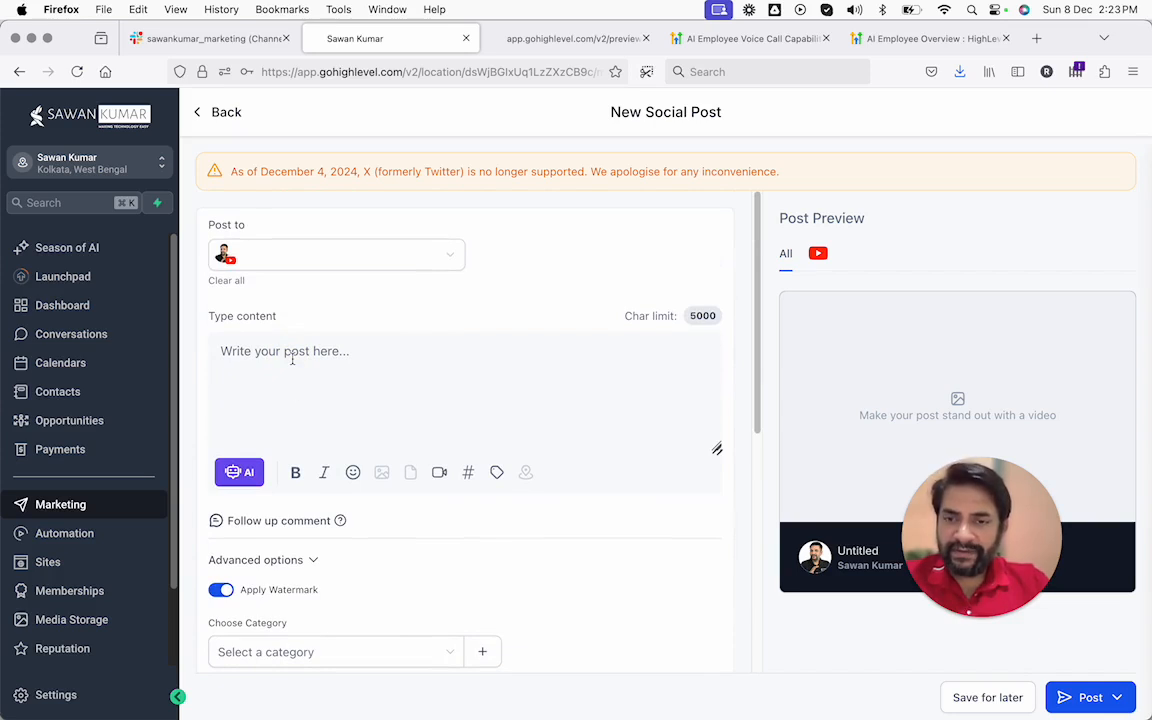
scroll(292, 360, "down", 3)
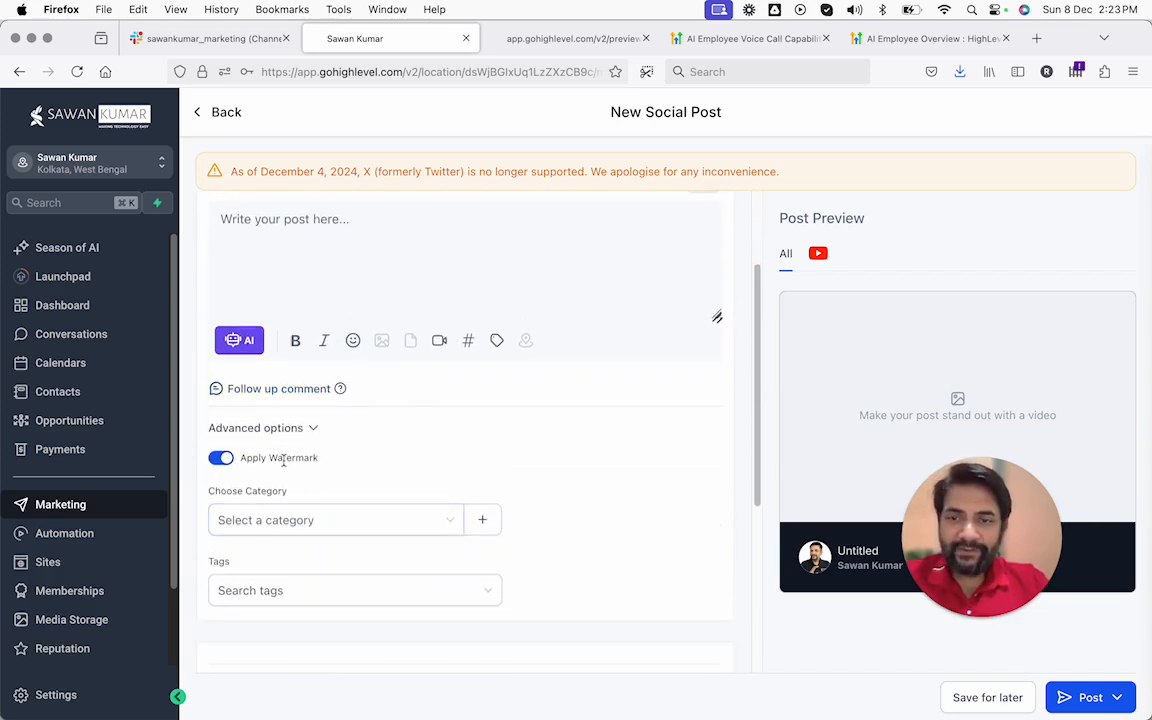
scroll(296, 463, "up", 1)
scroll(290, 455, "down", 2)
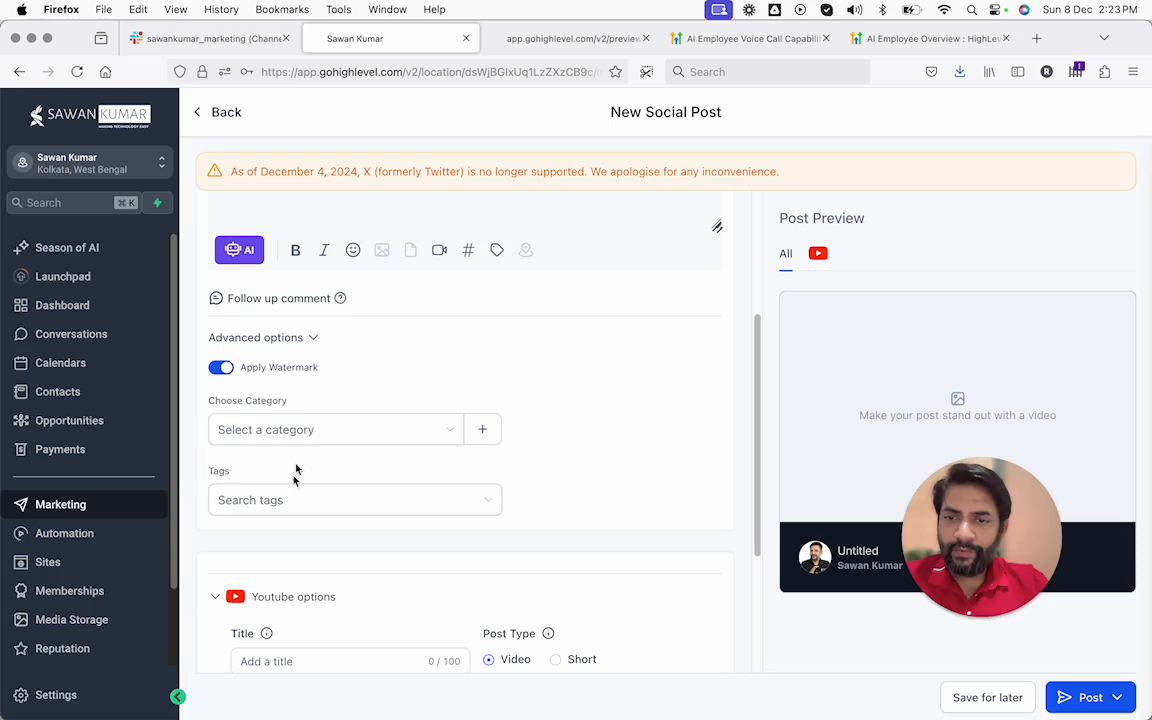
- Set the post's category to How to Videos
left_click(287, 449)
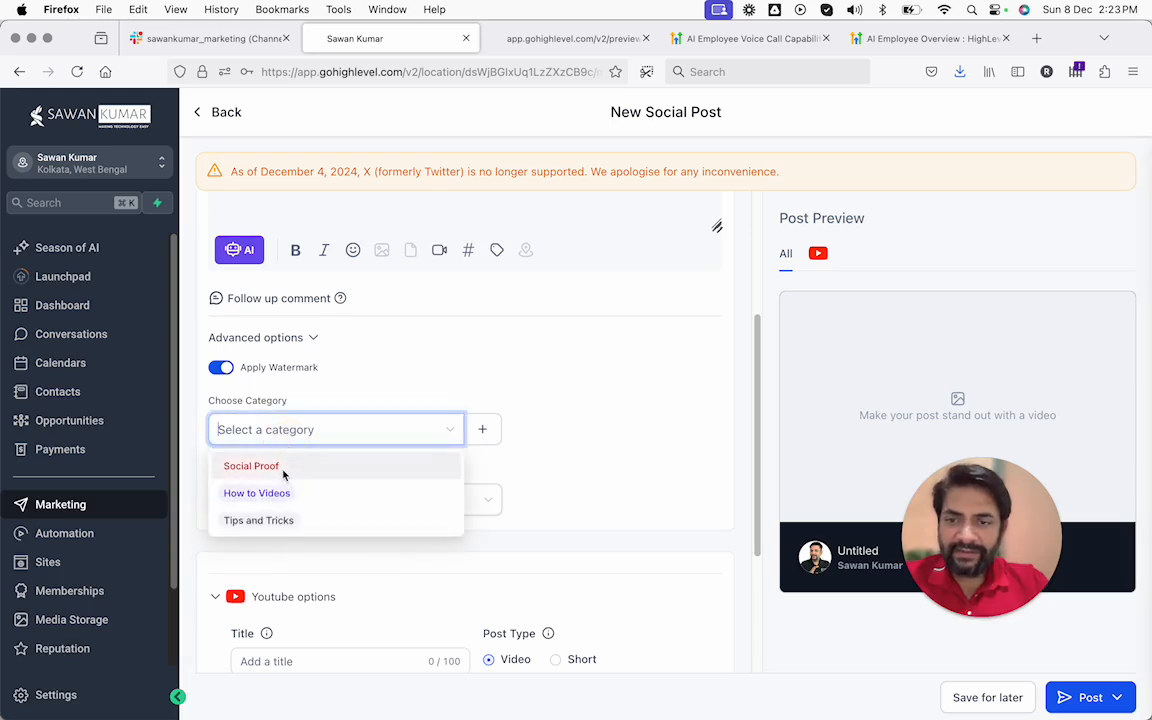
left_click(275, 494)
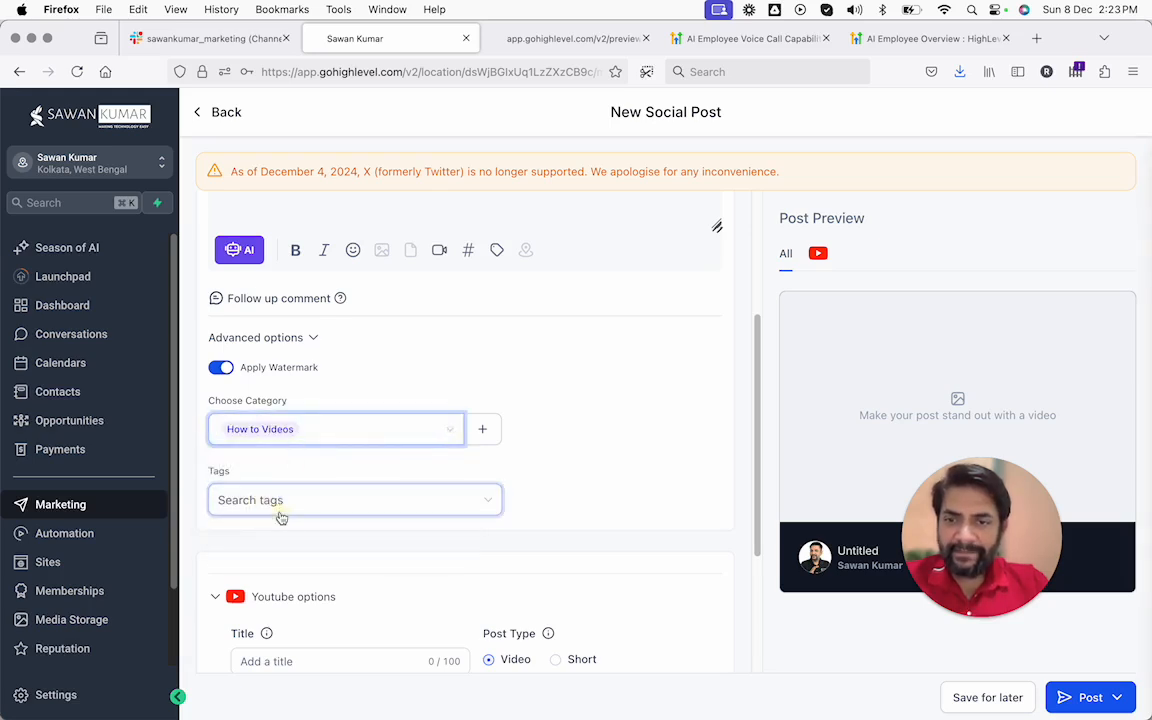
left_click(280, 510)
- Examine the YouTube options of the post, including its title, post type and available privacy levels
scroll(318, 538, "down", 3)
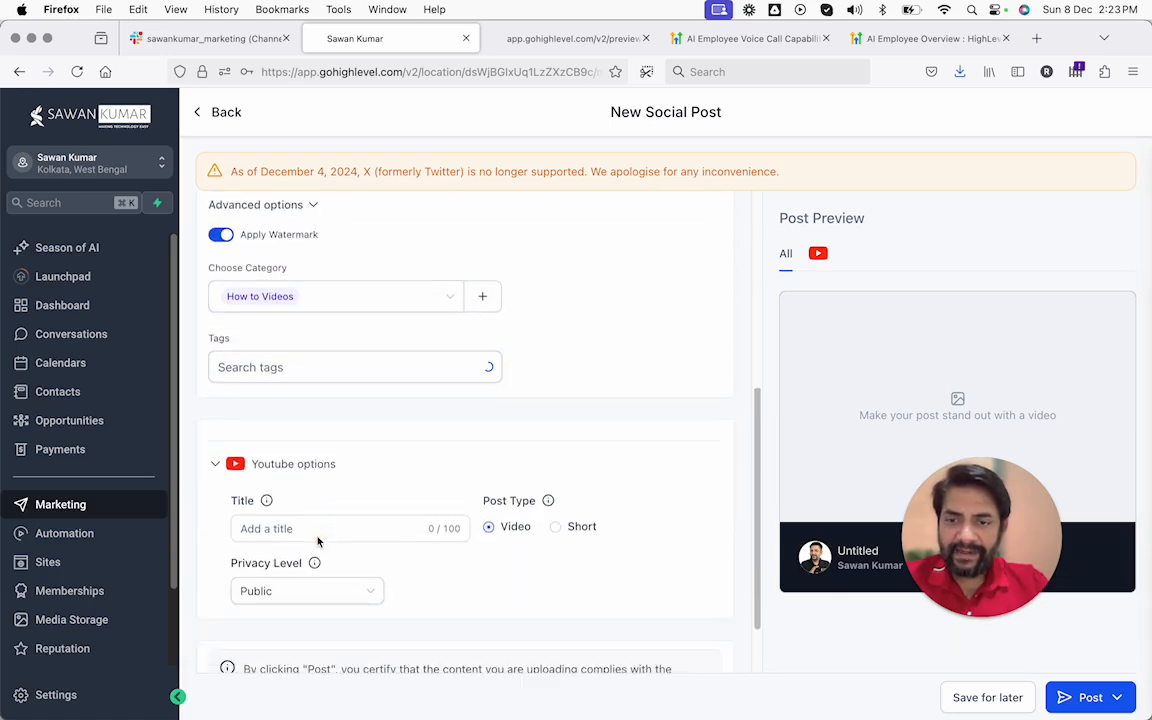
left_click(267, 487)
scroll(278, 492, "down", 1)
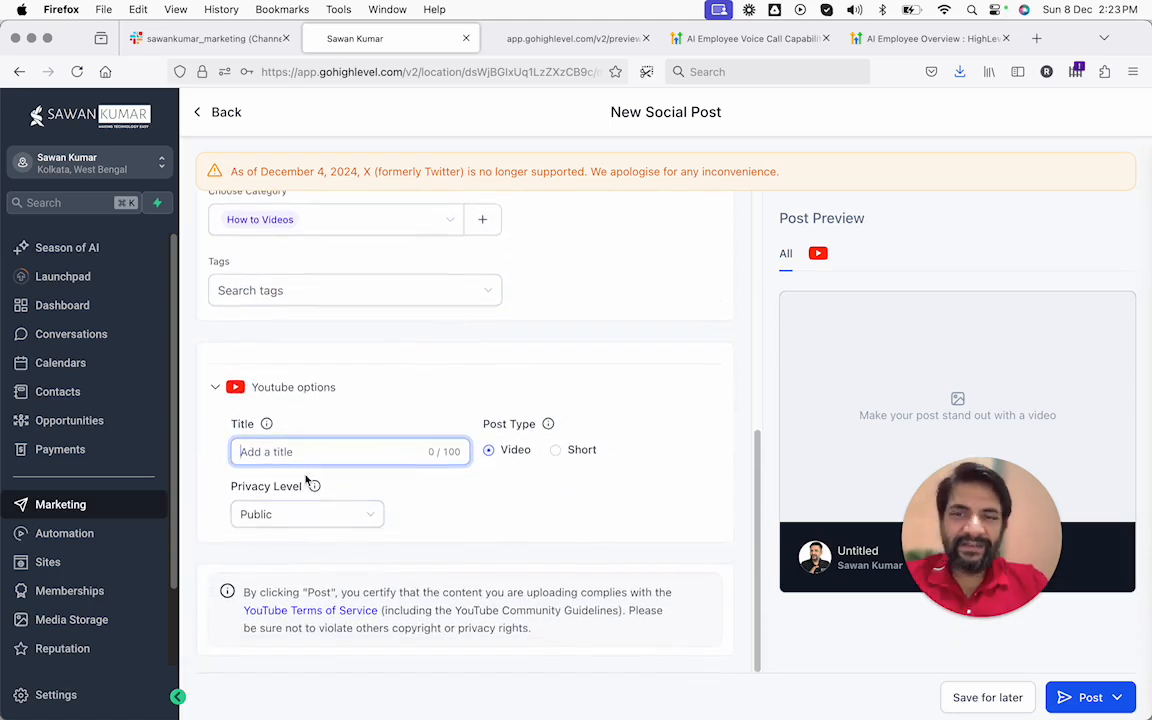
scroll(306, 481, "up", 10)
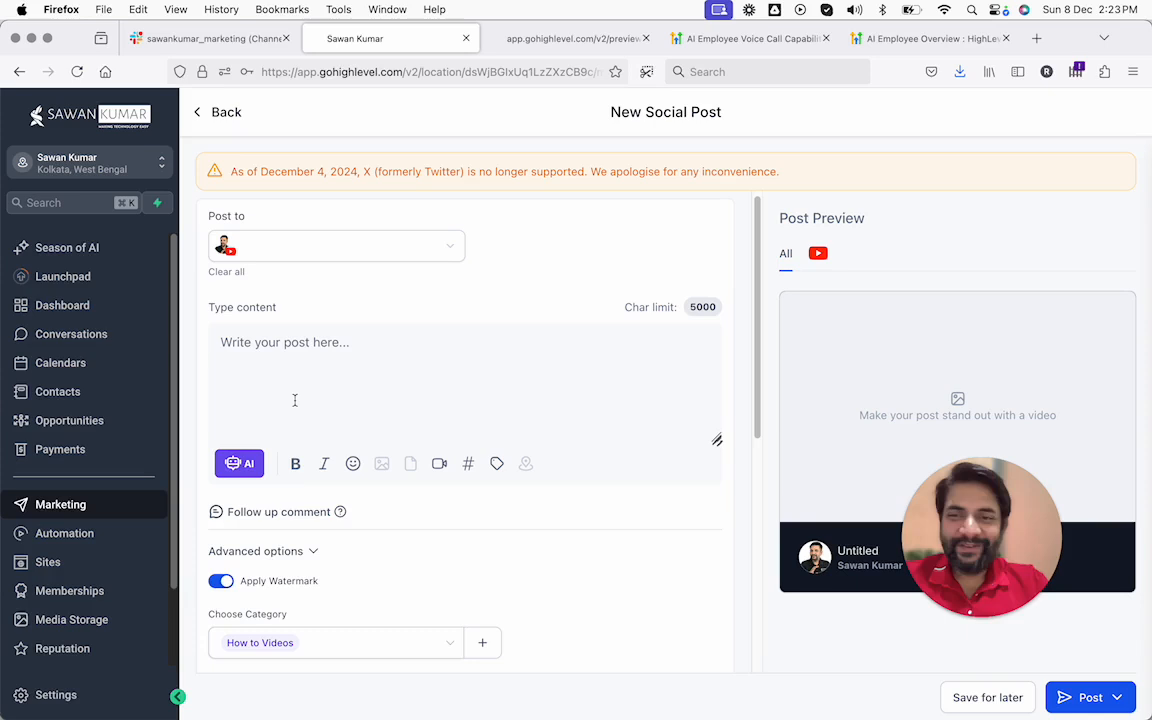
left_click(296, 376)
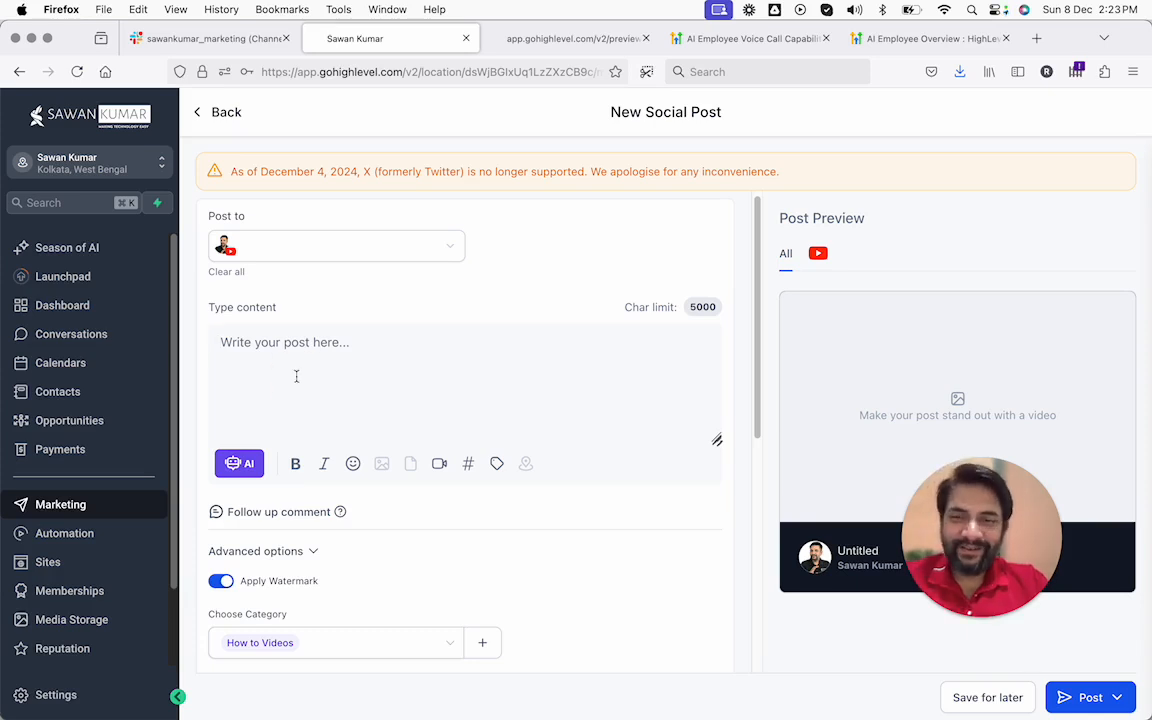
scroll(296, 376, "down", 10)
left_click(293, 455)
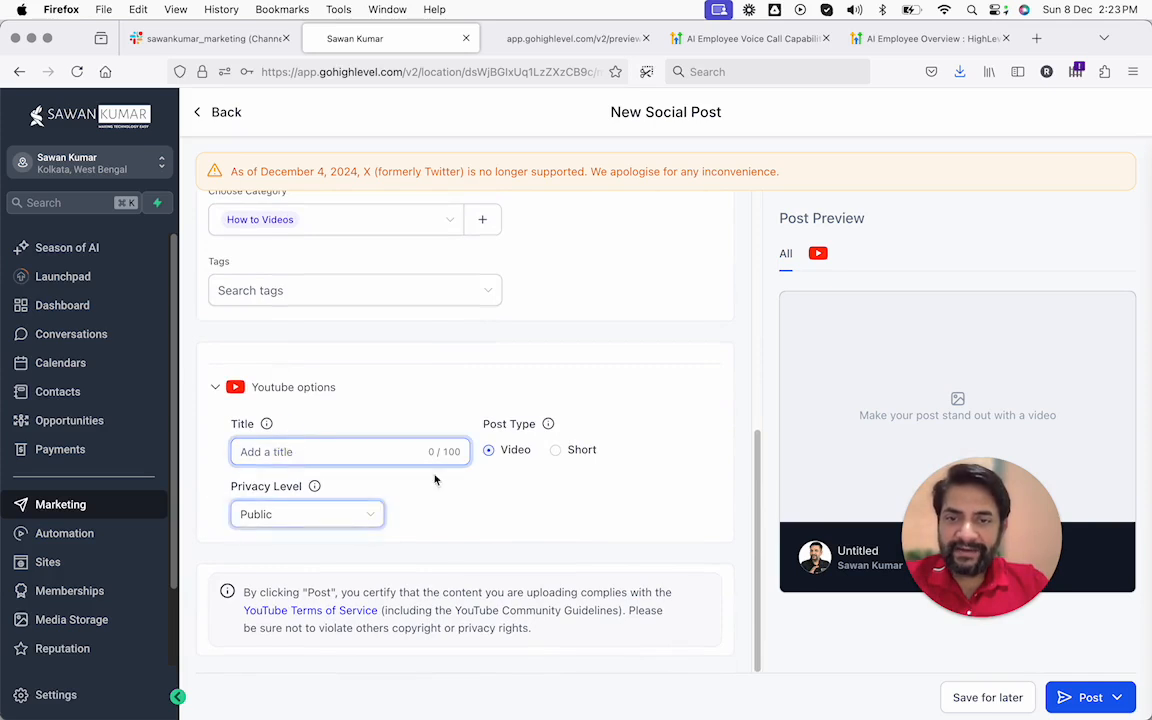
left_click(320, 519)
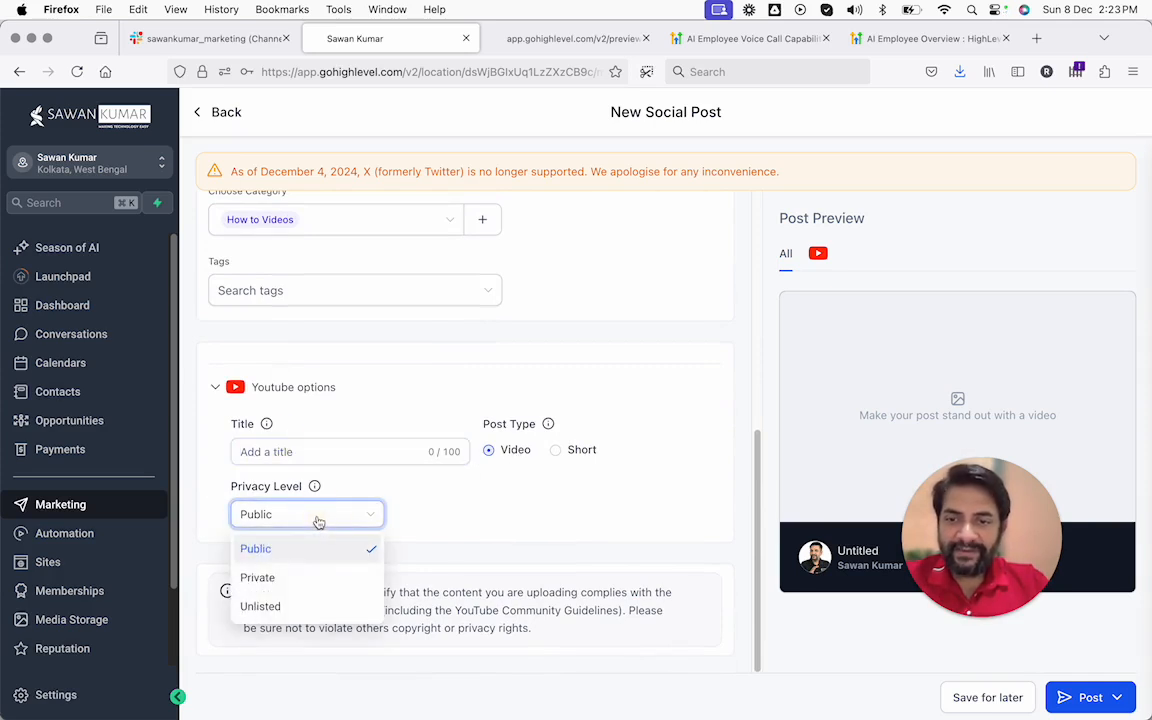
left_click(317, 520)
- View the AI writing options available for the post content
scroll(326, 381, "up", 10)
left_click(326, 381)
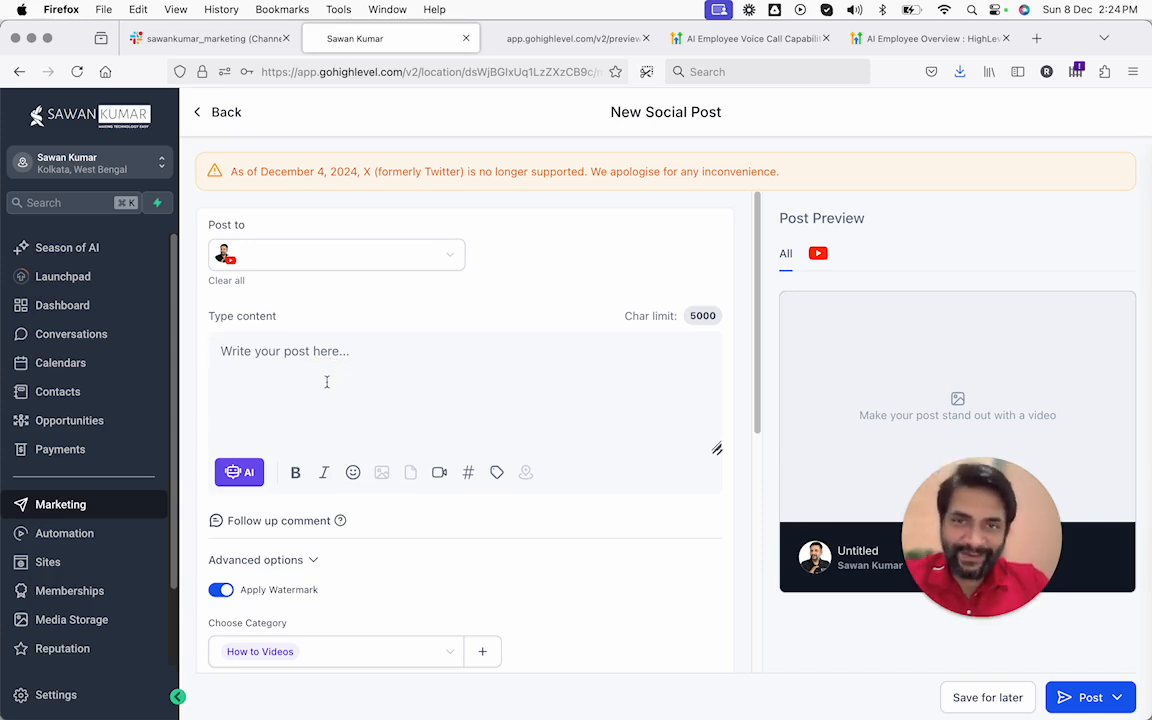
left_click(242, 472)
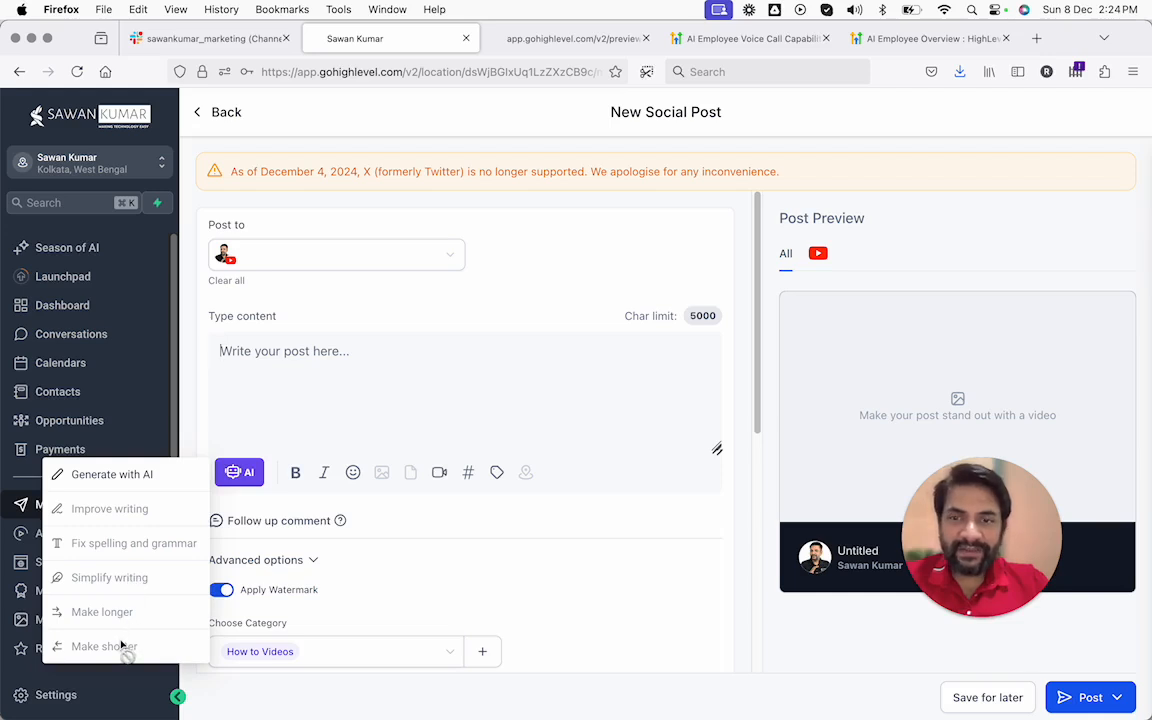
left_click(311, 403)
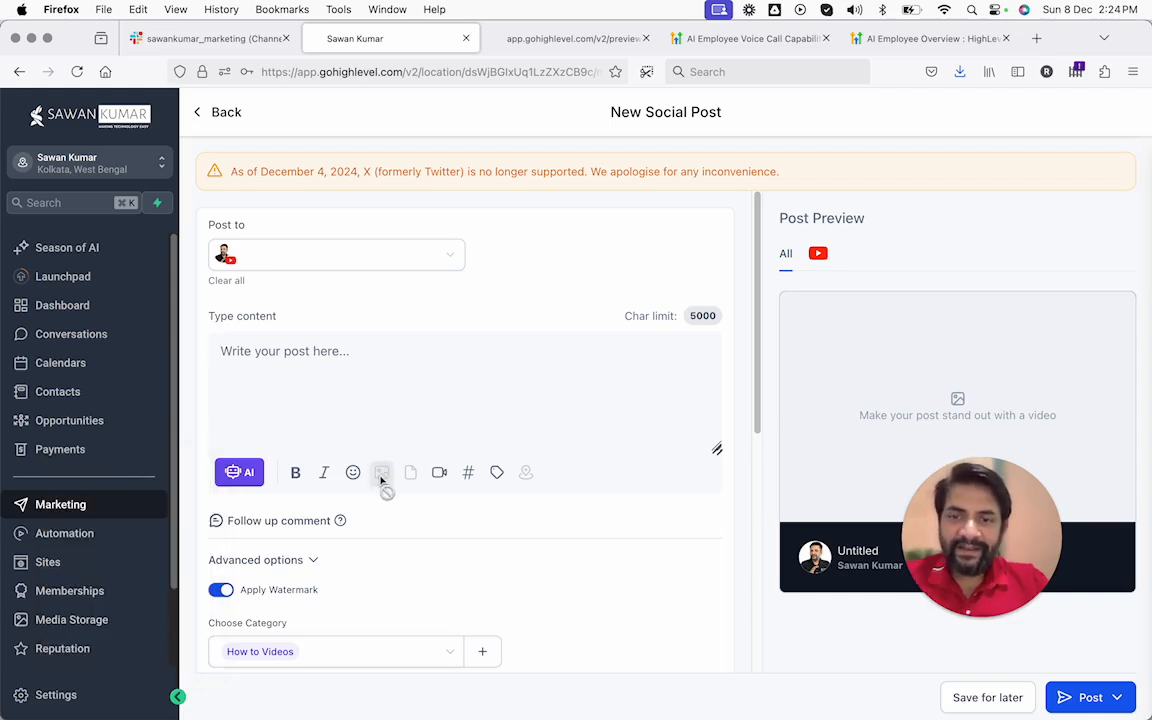
- Reconnect the expired LinkedIn profile, signing in to LinkedIn with the prefilled credentials, and close the profile selection
left_click(380, 256)
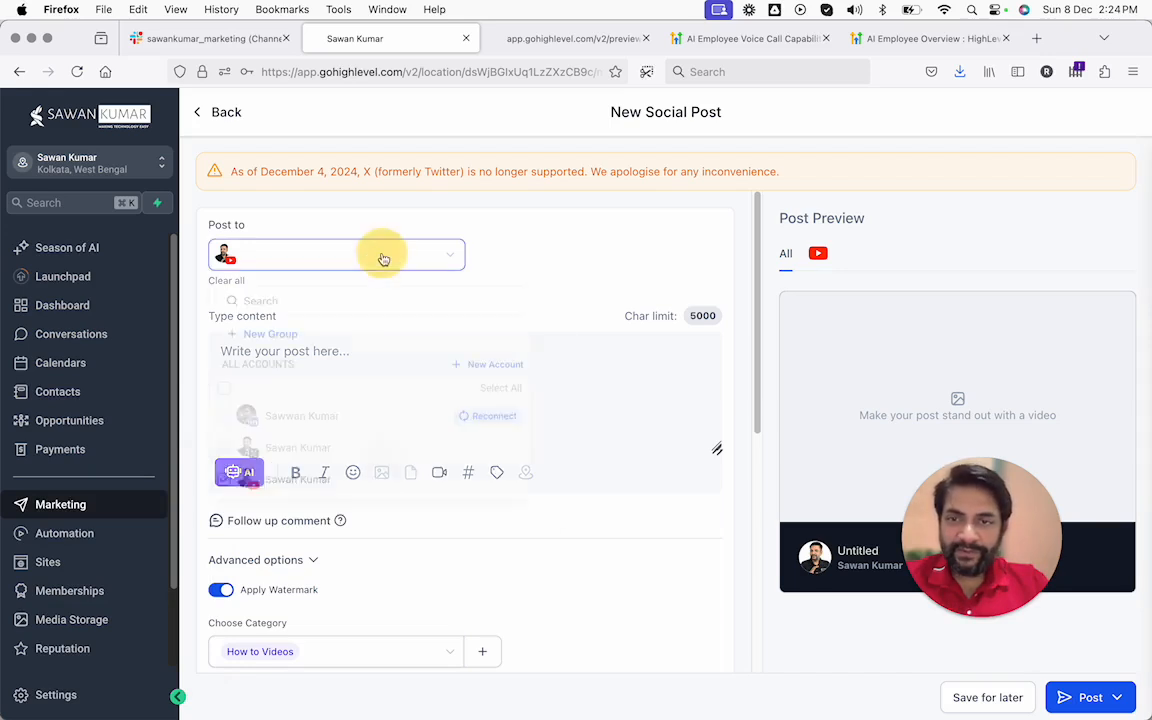
double_click(330, 436)
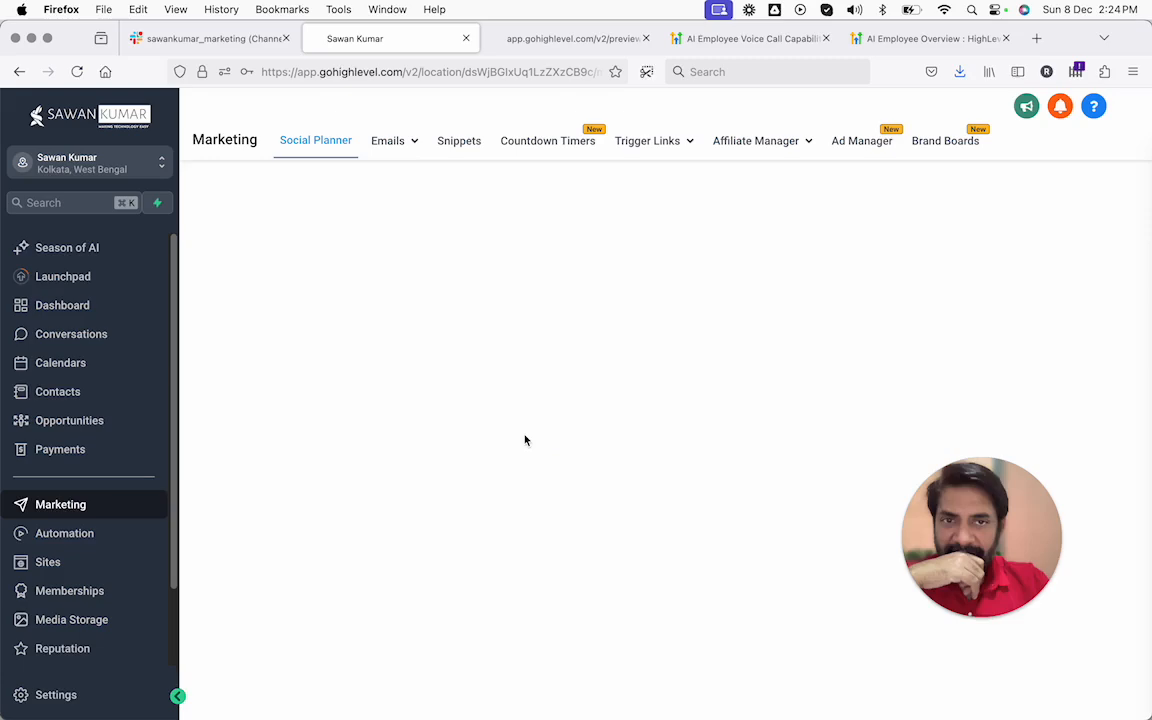
scroll(524, 438, "down", 2)
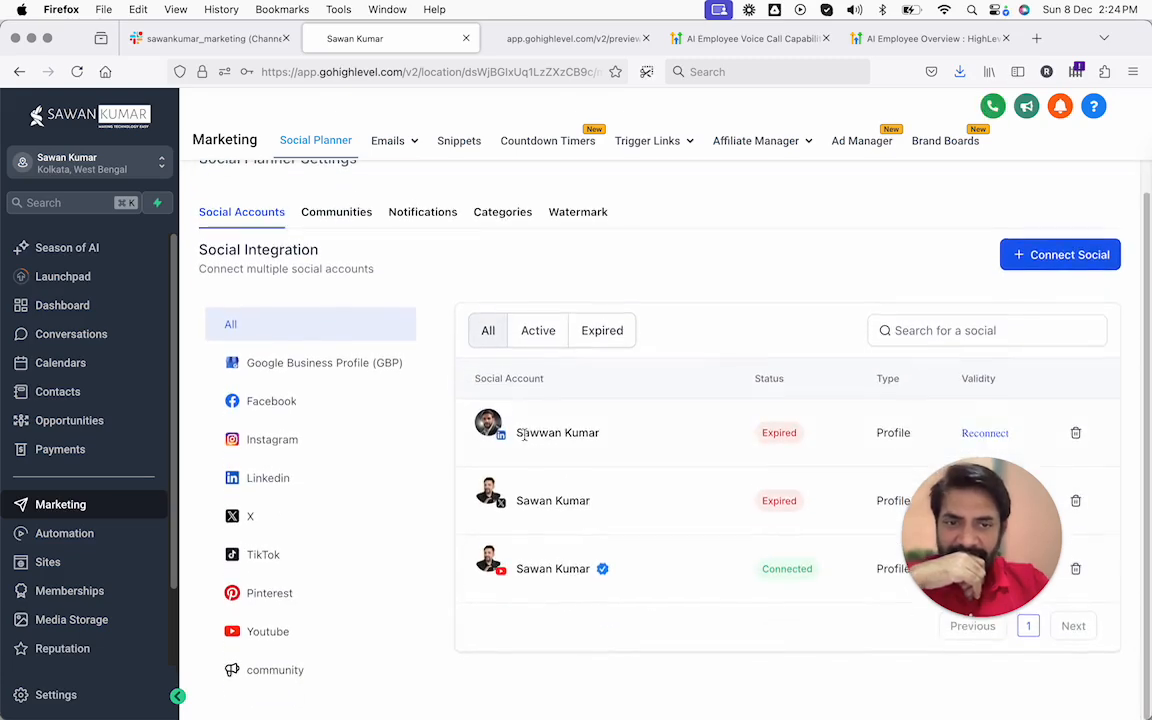
left_click(970, 440)
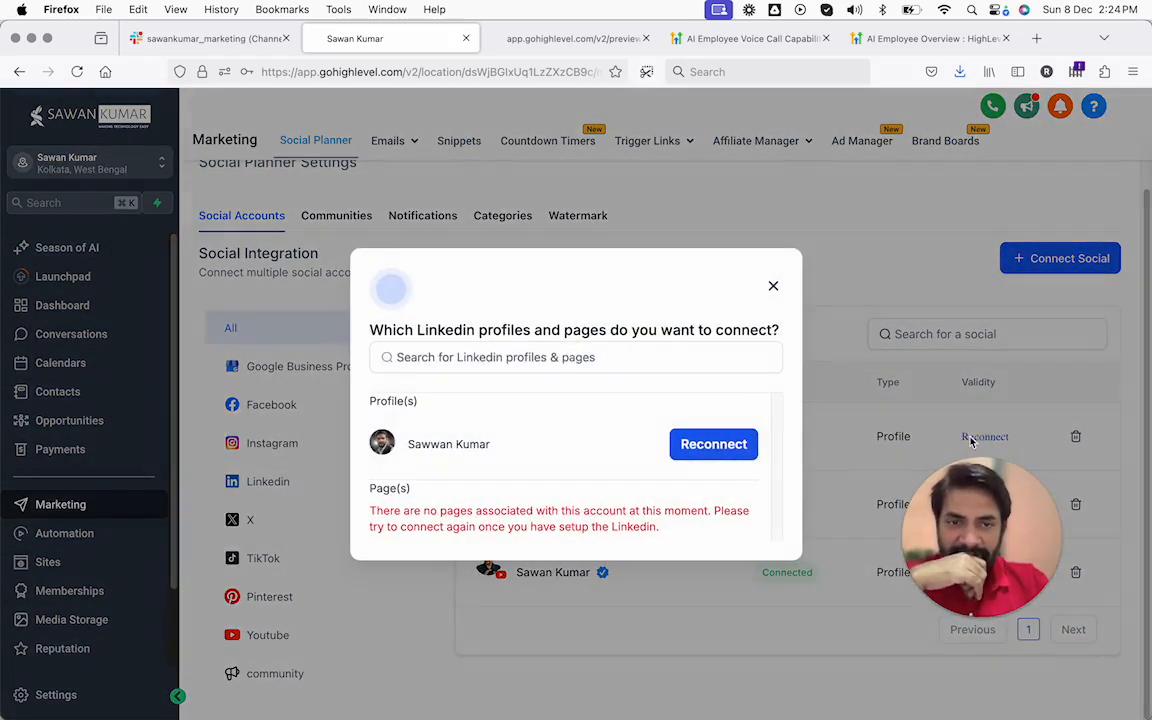
left_click(736, 454)
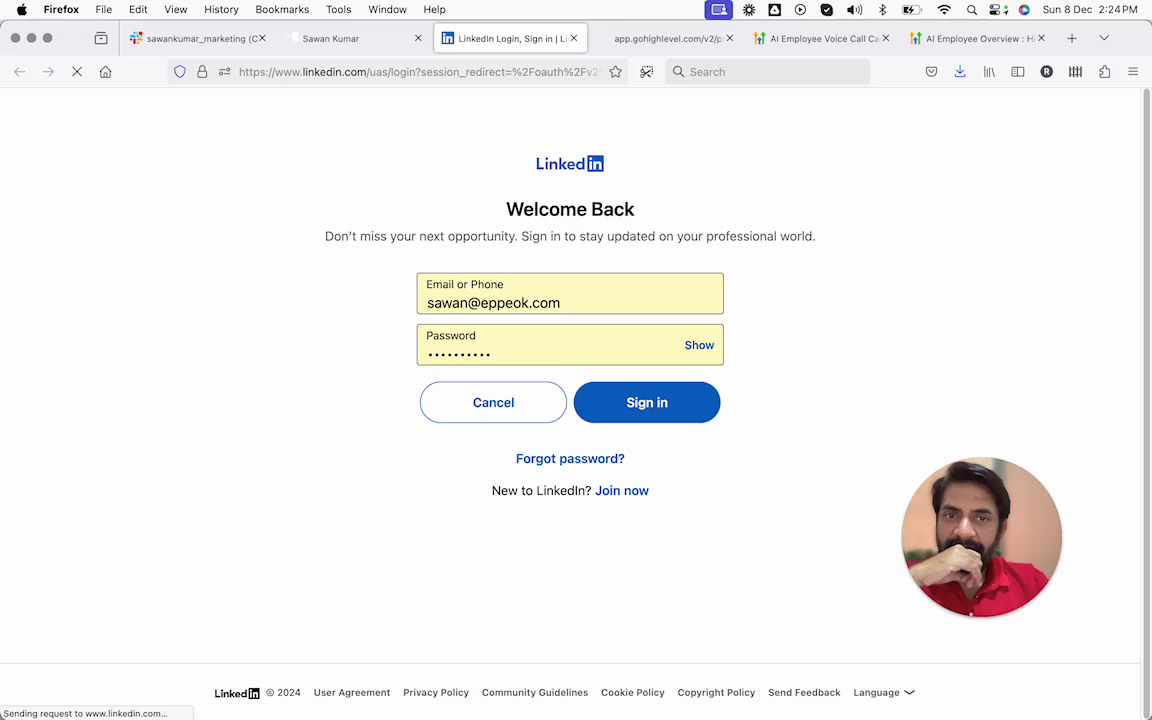
left_click(658, 413)
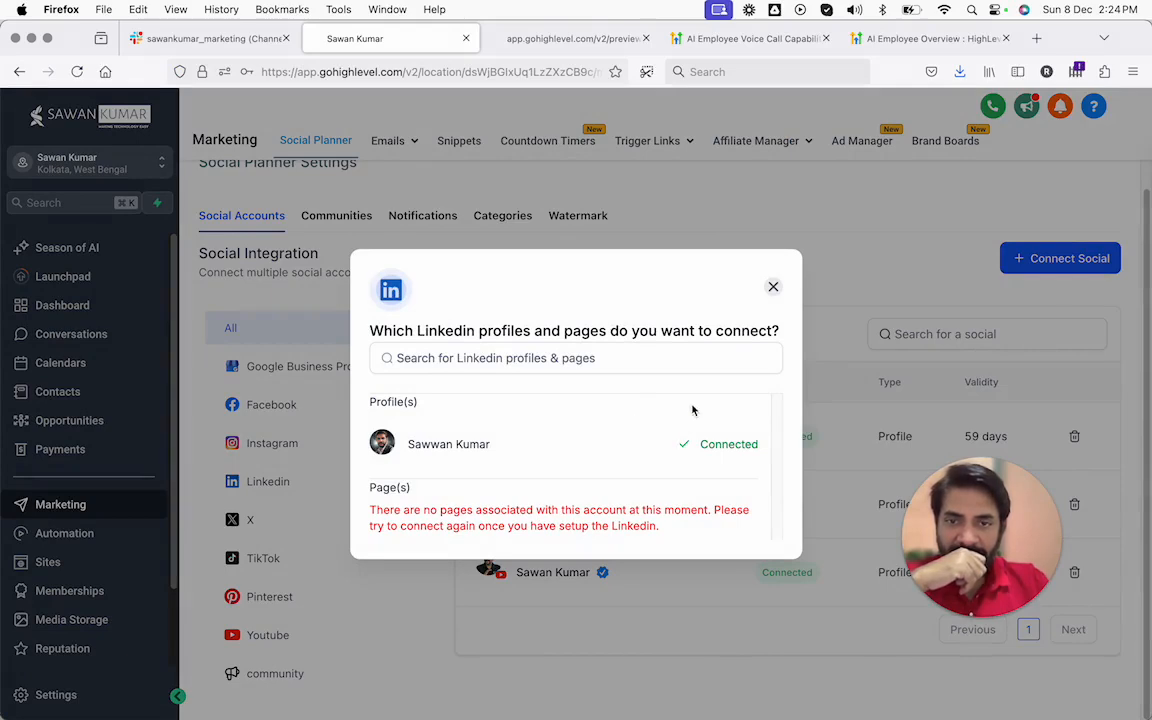
left_click(773, 287)
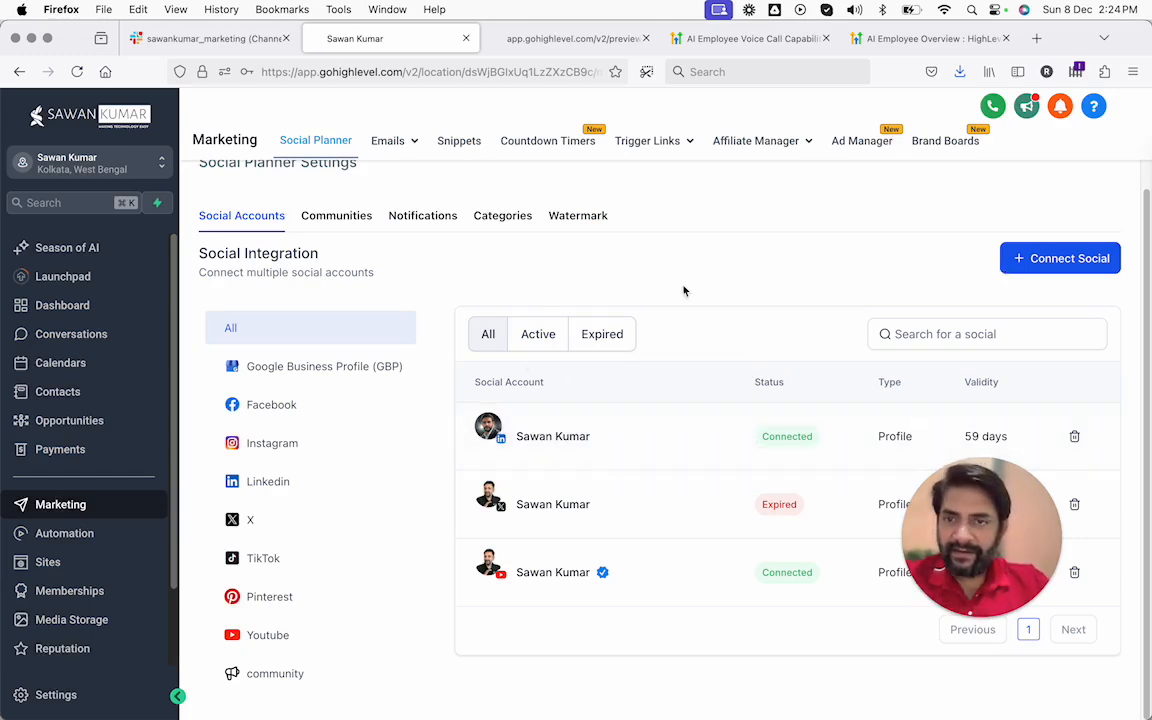
- Leave the Social Planner settings and return to the planner overview
scroll(372, 285, "up", 3)
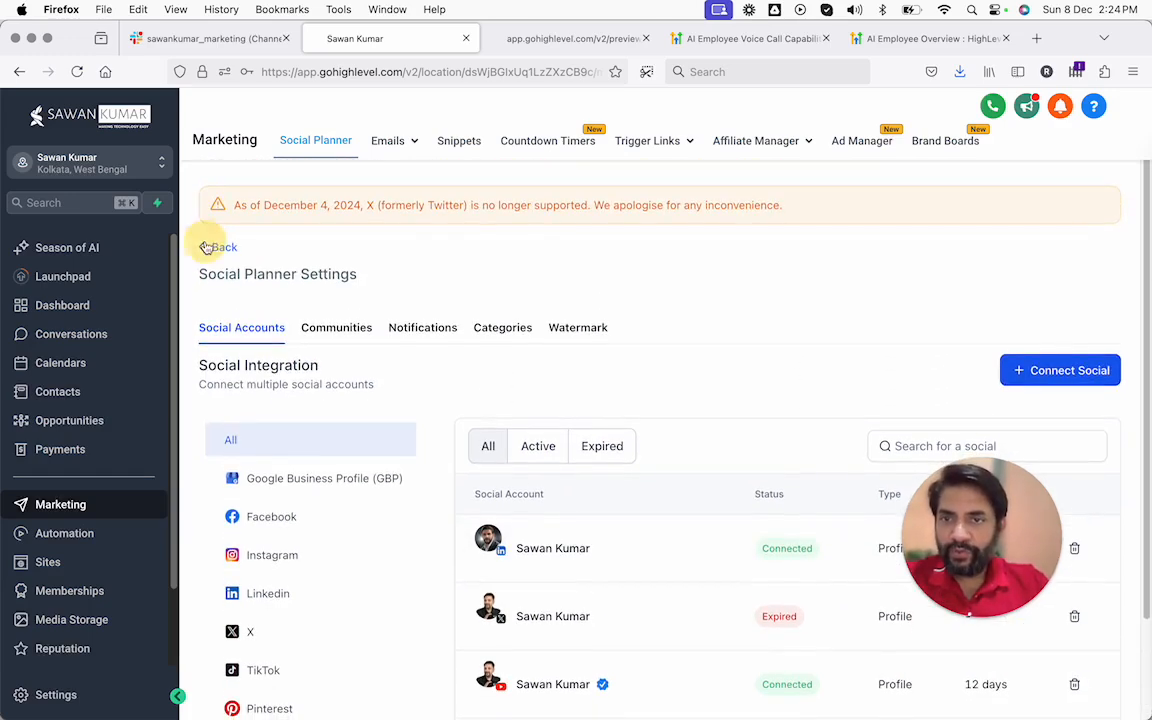
left_click(206, 246)
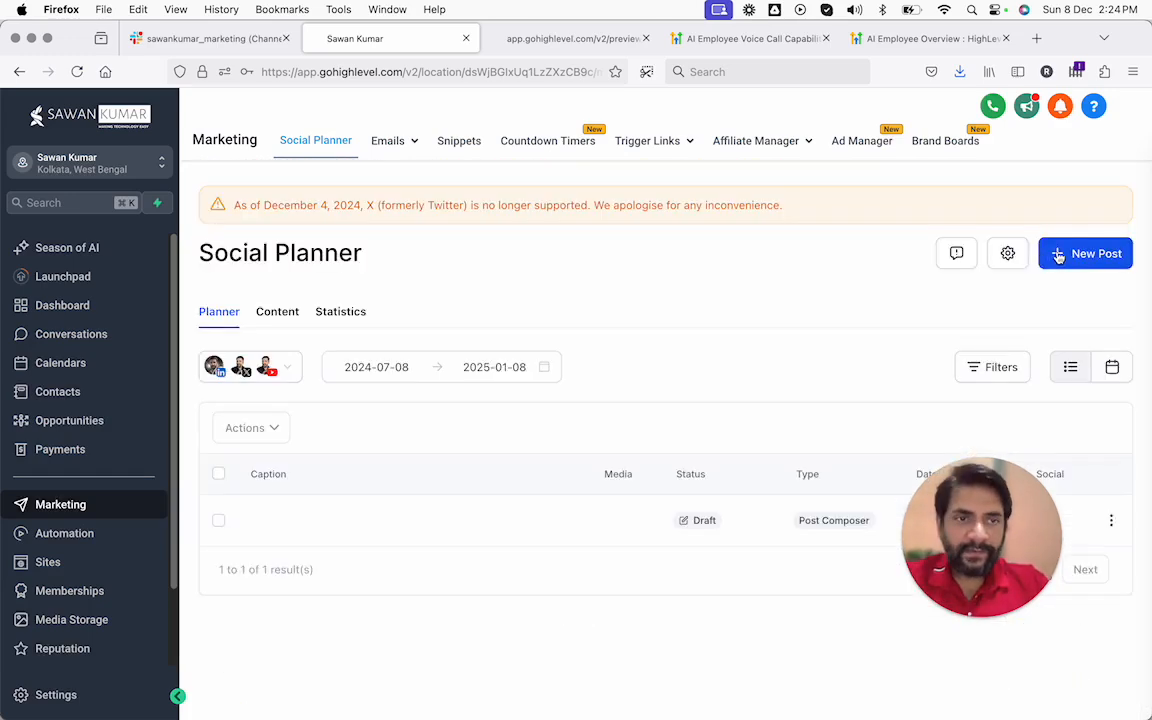
left_click(1057, 256)
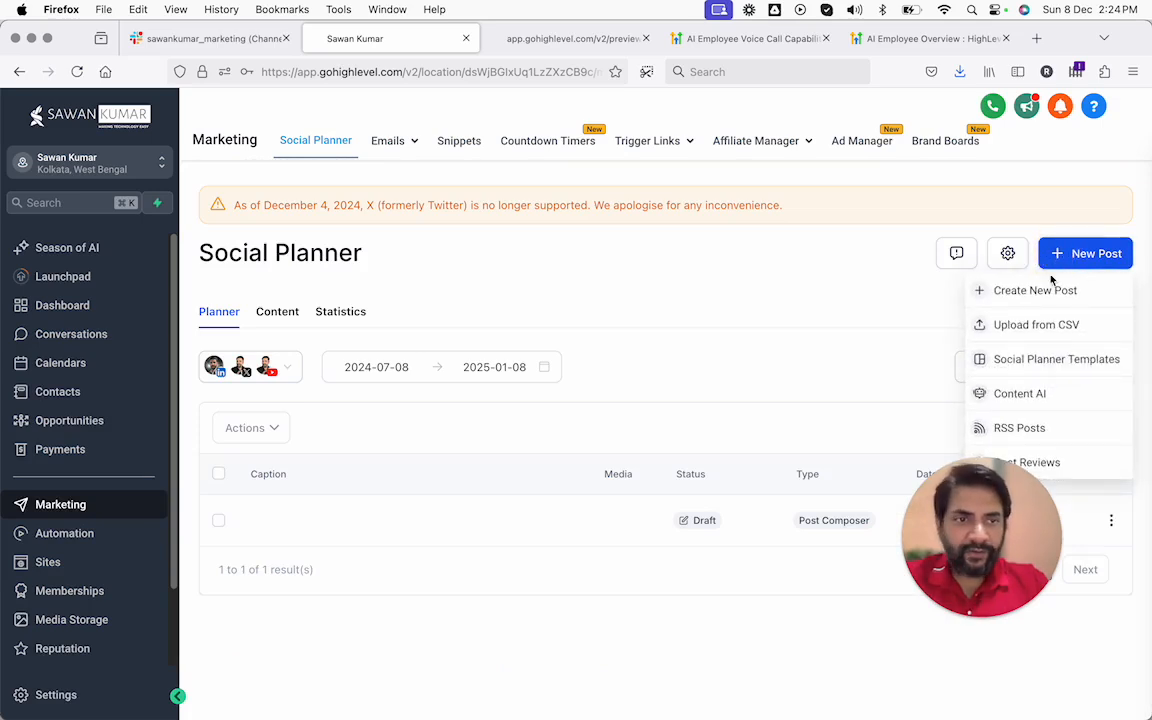
left_click(1005, 393)
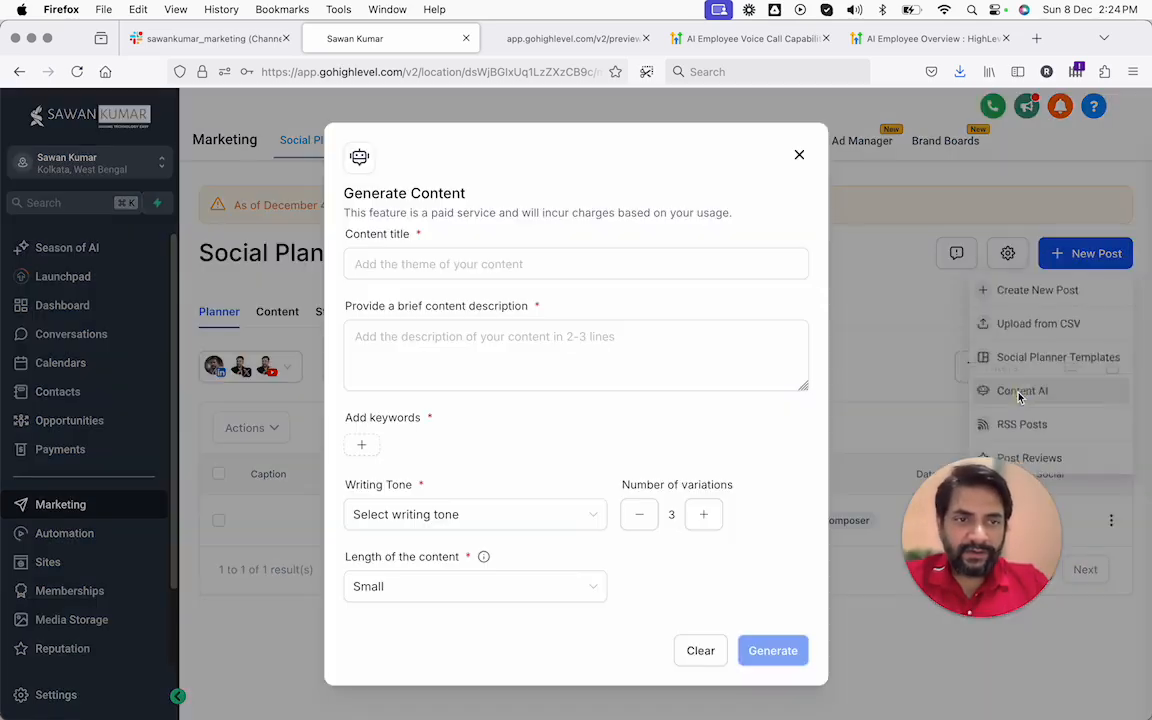
left_click(617, 268)
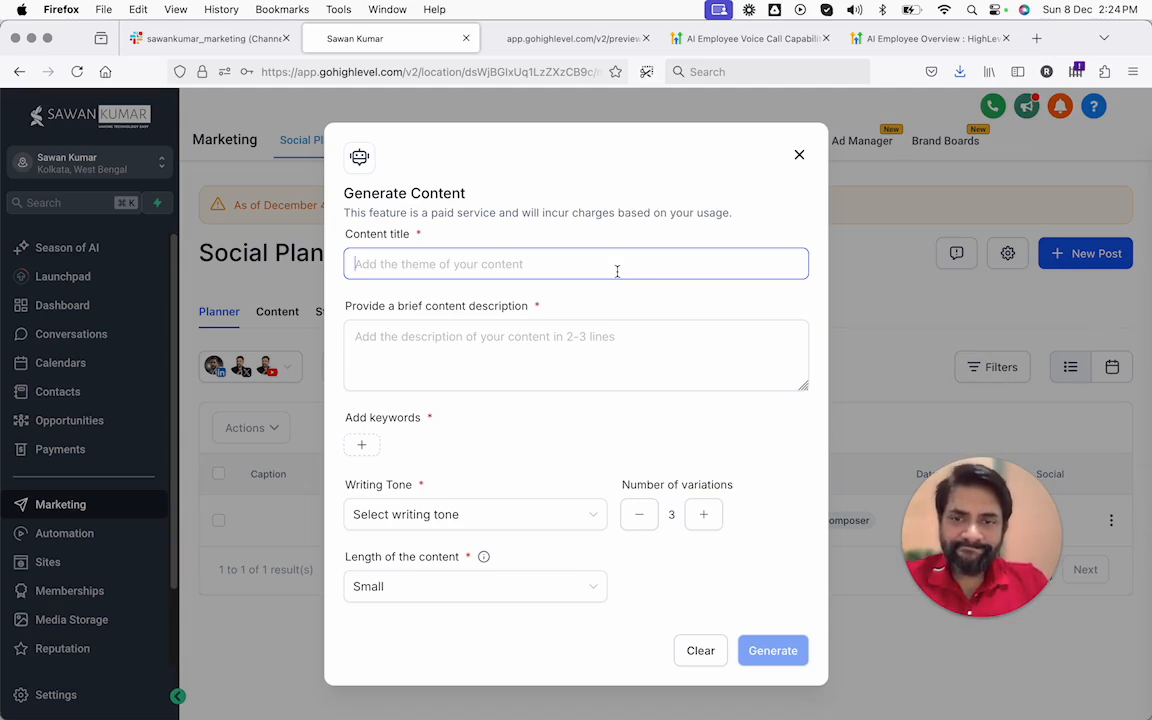
left_click(799, 154)
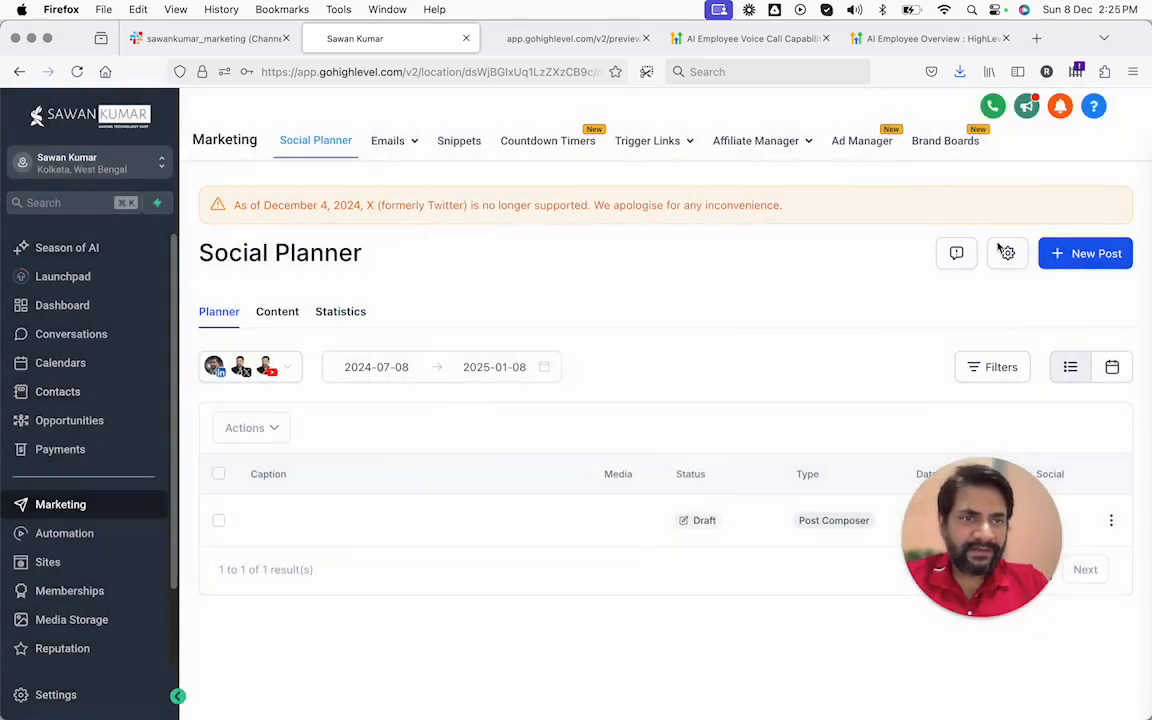
- Create a new social post and choose the LinkedIn profile as the account to post to
left_click(1058, 258)
left_click(1030, 292)
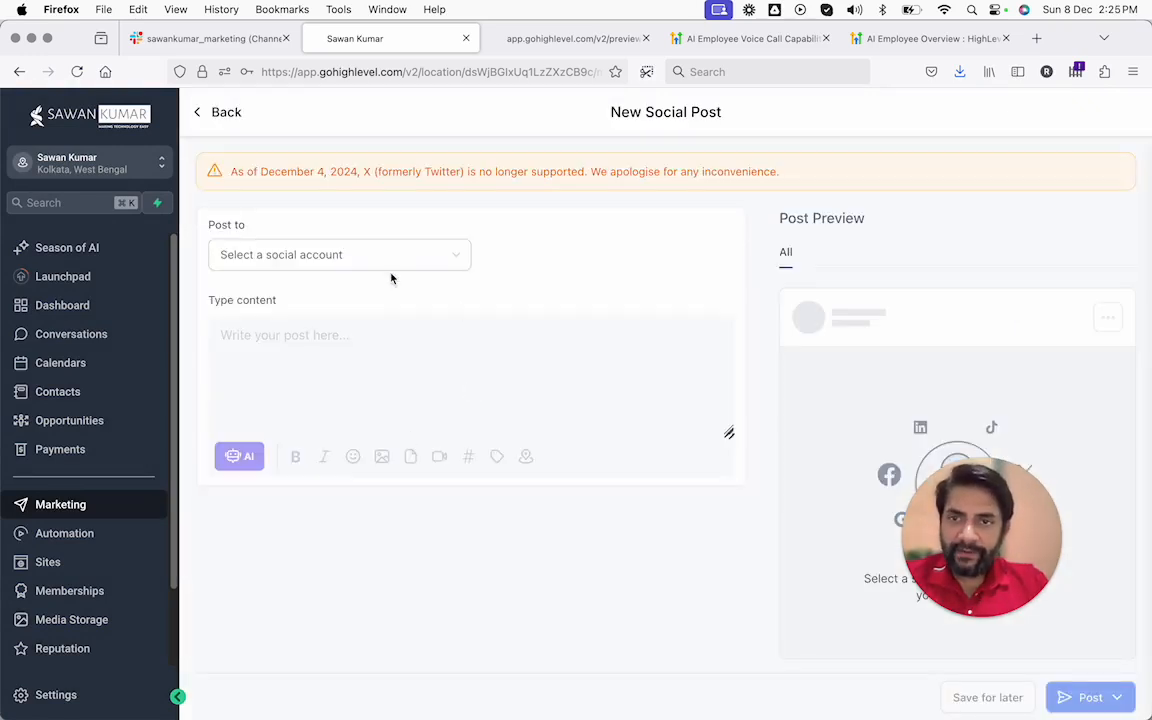
left_click(386, 256)
left_click(301, 431)
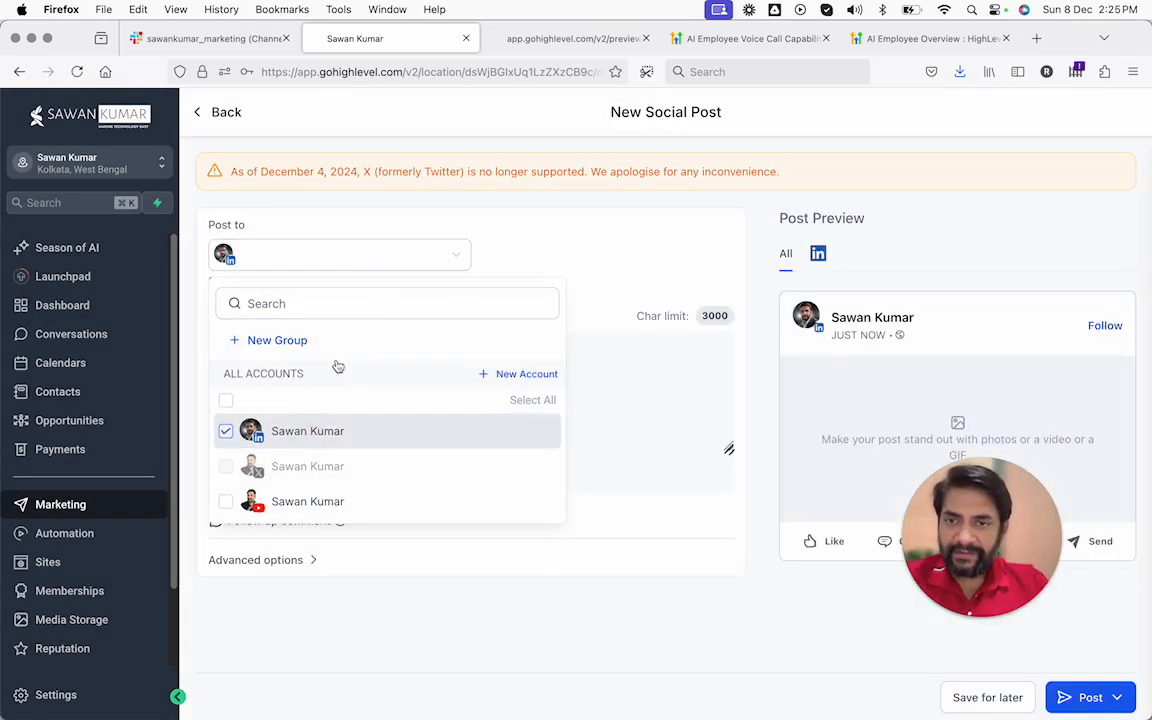
left_click(445, 203)
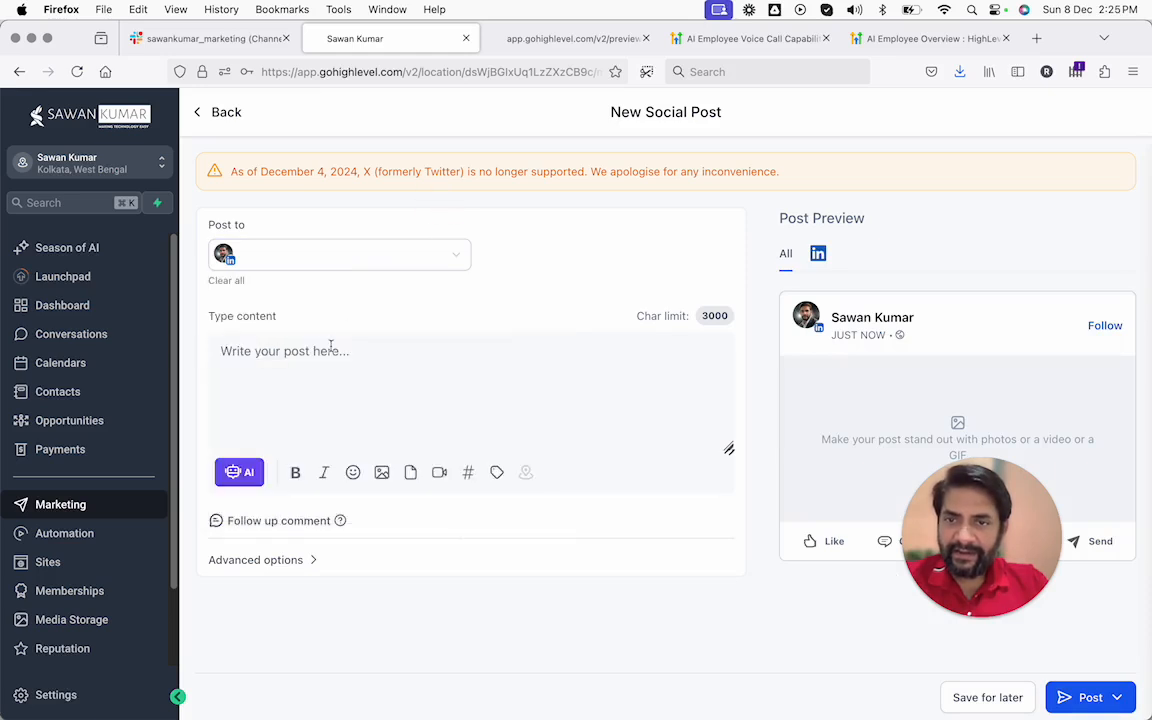
- Start generating the post text with AI and enter "GHL course for beginners" as the content title
left_click(245, 478)
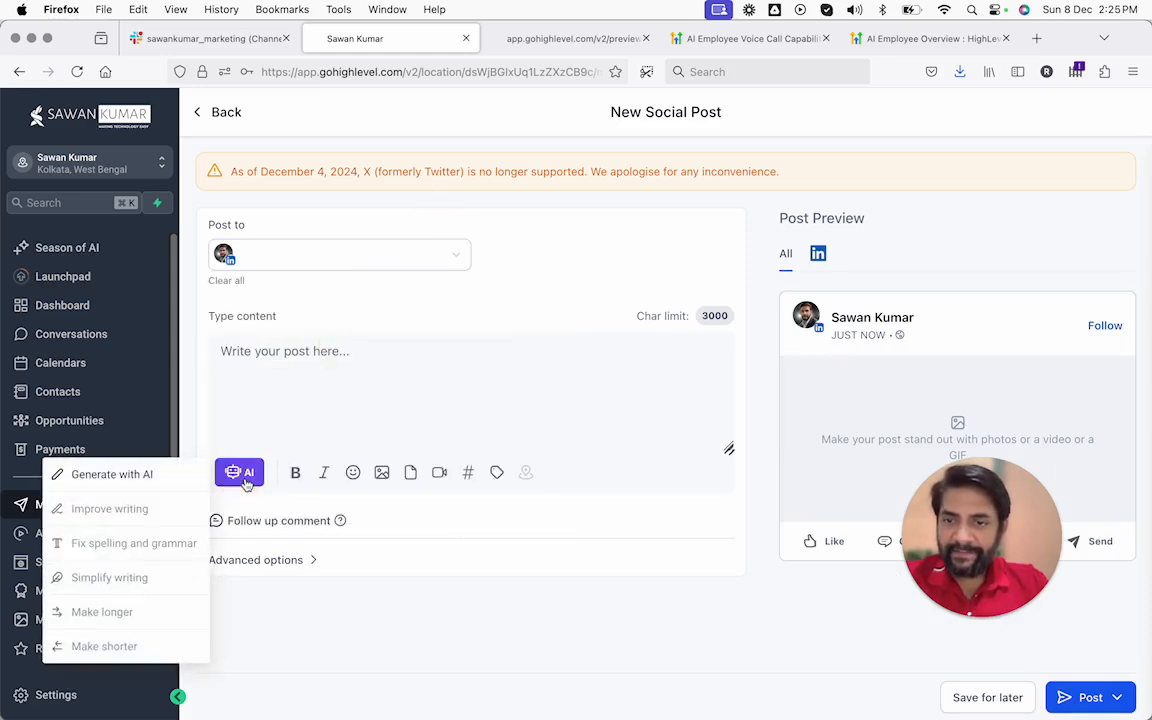
left_click(149, 478)
left_click(405, 262)
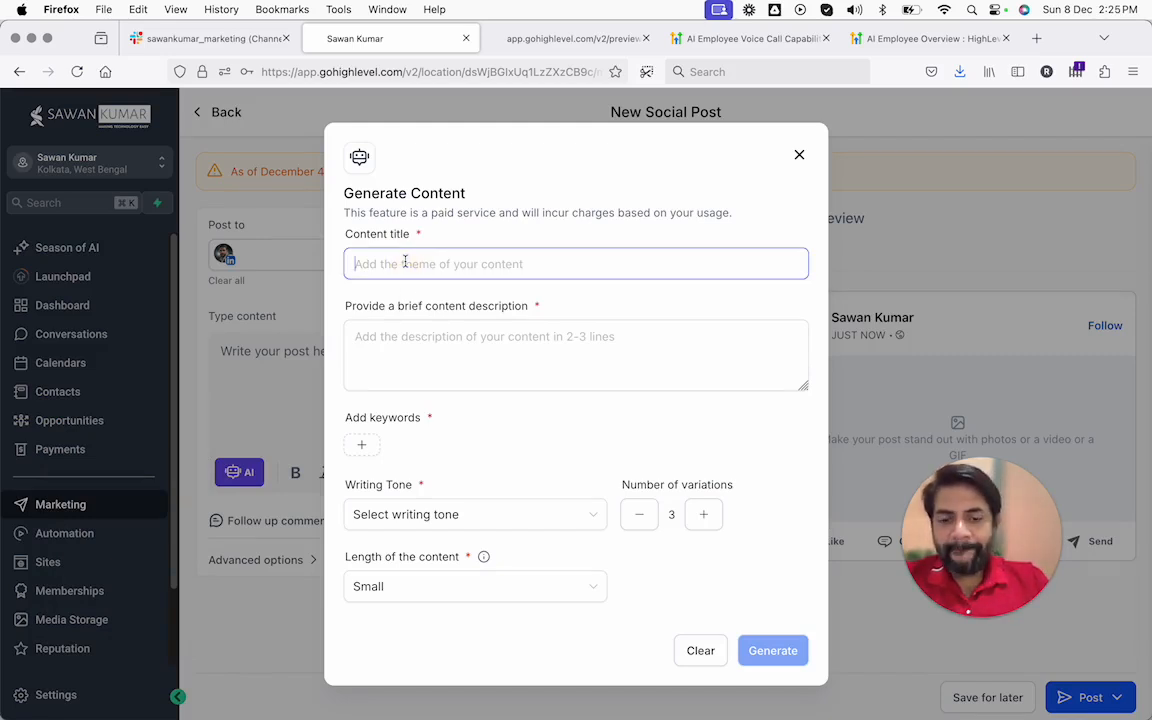
type("GHL course for beginners")
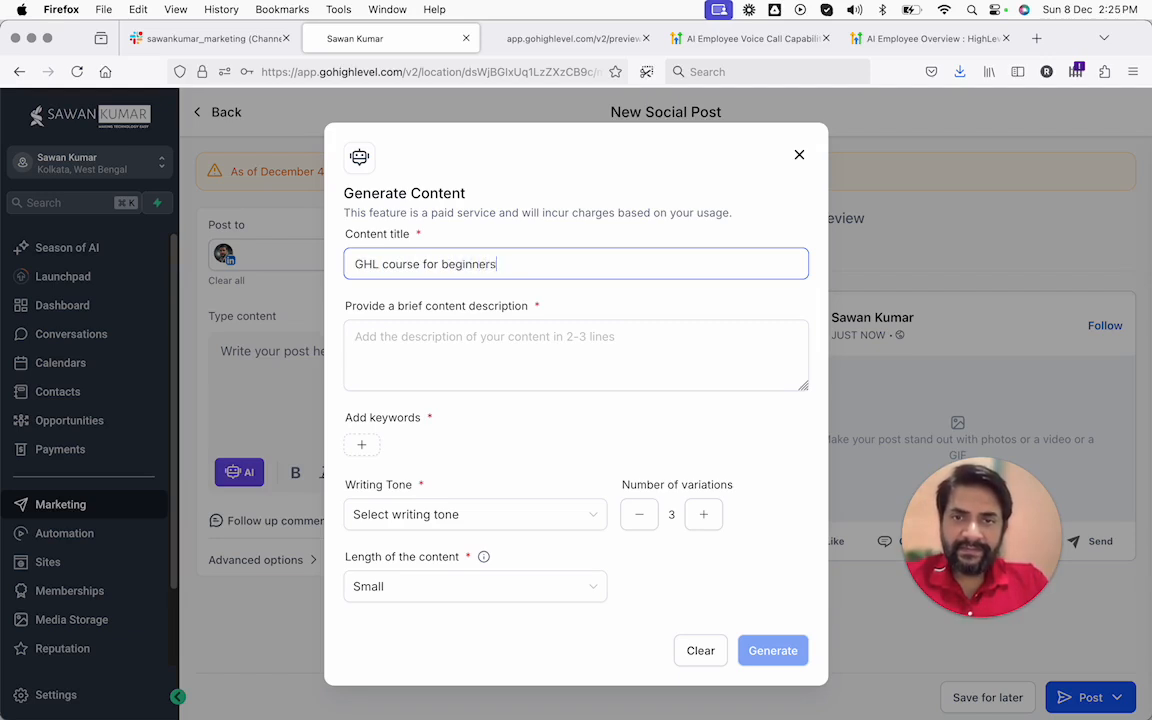
- Describe the content as "Learn GHL with 7+ hours of tutorials and get access to 30 days of trial when you signup"
key("Tab")
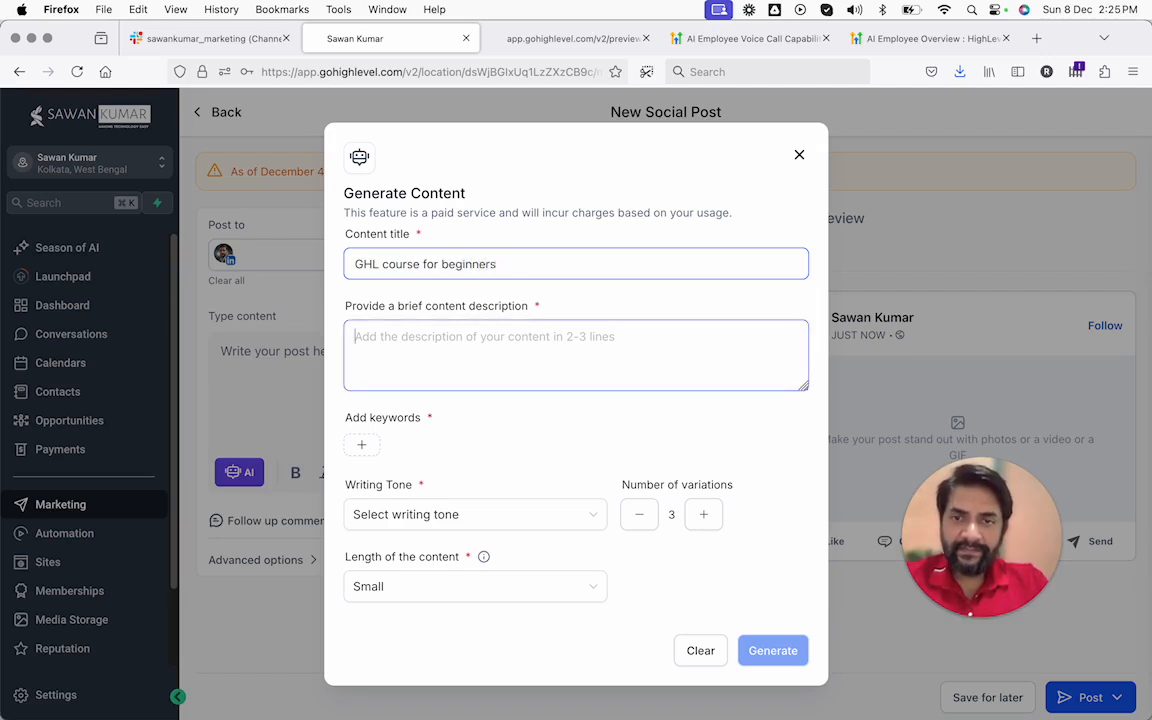
type("Learn G")
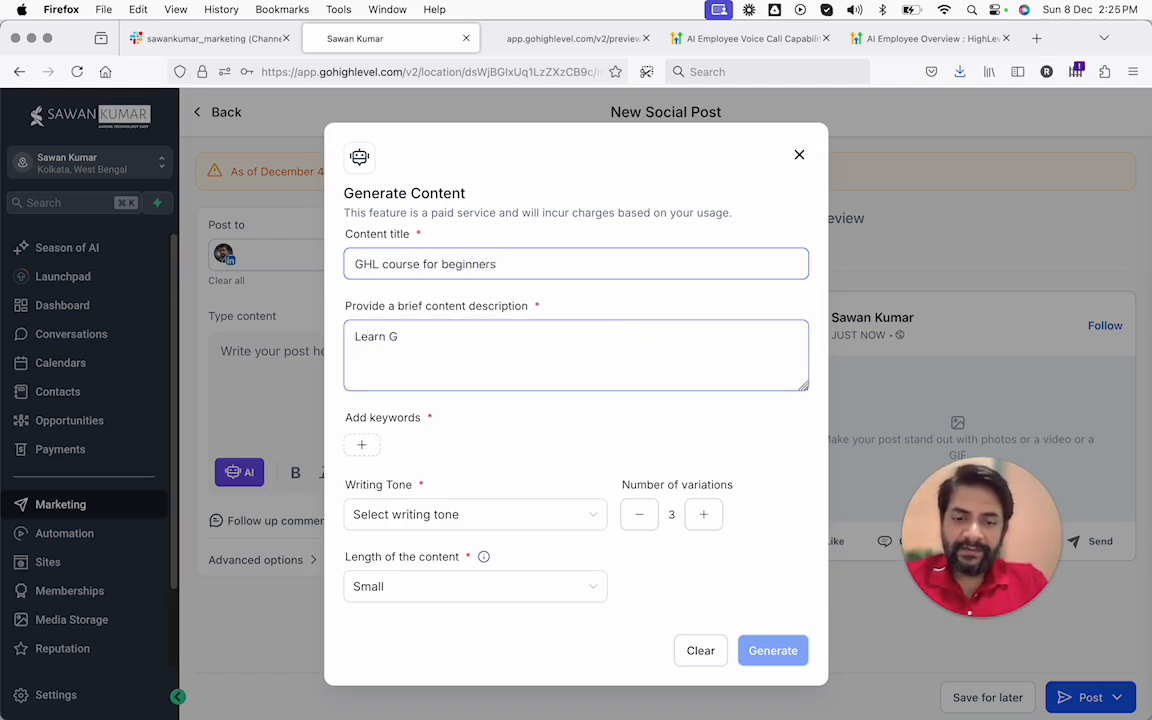
type("HL with 7+ h")
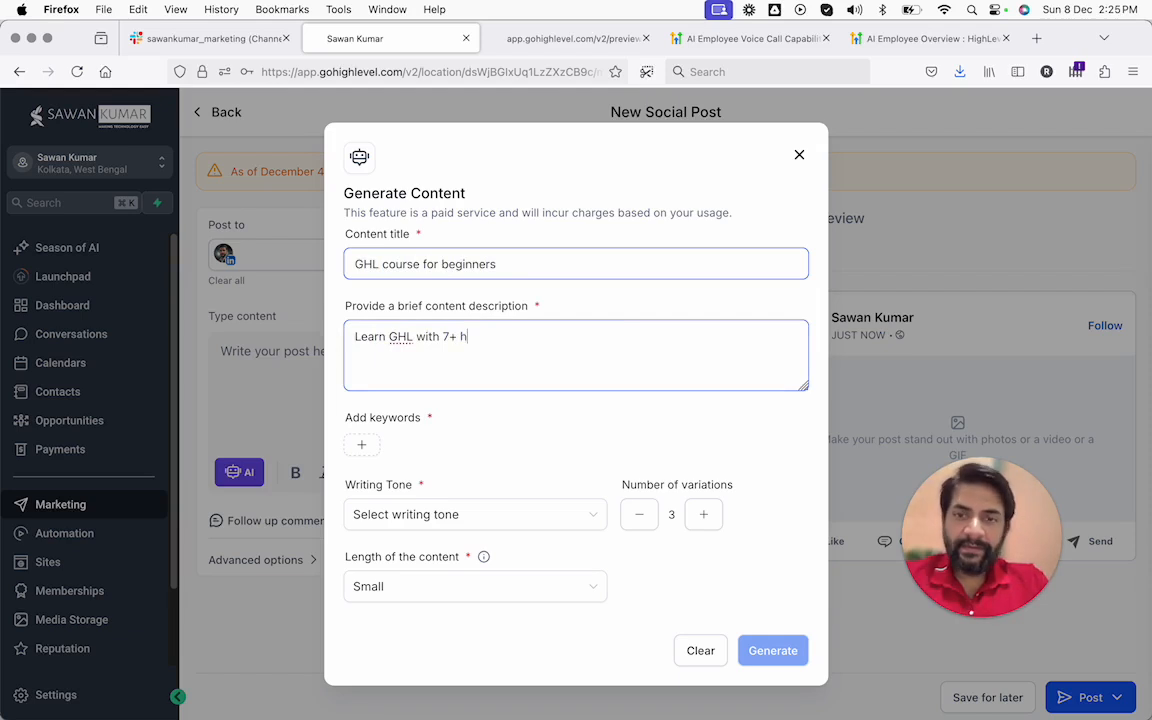
type("ours of tutorials and ge")
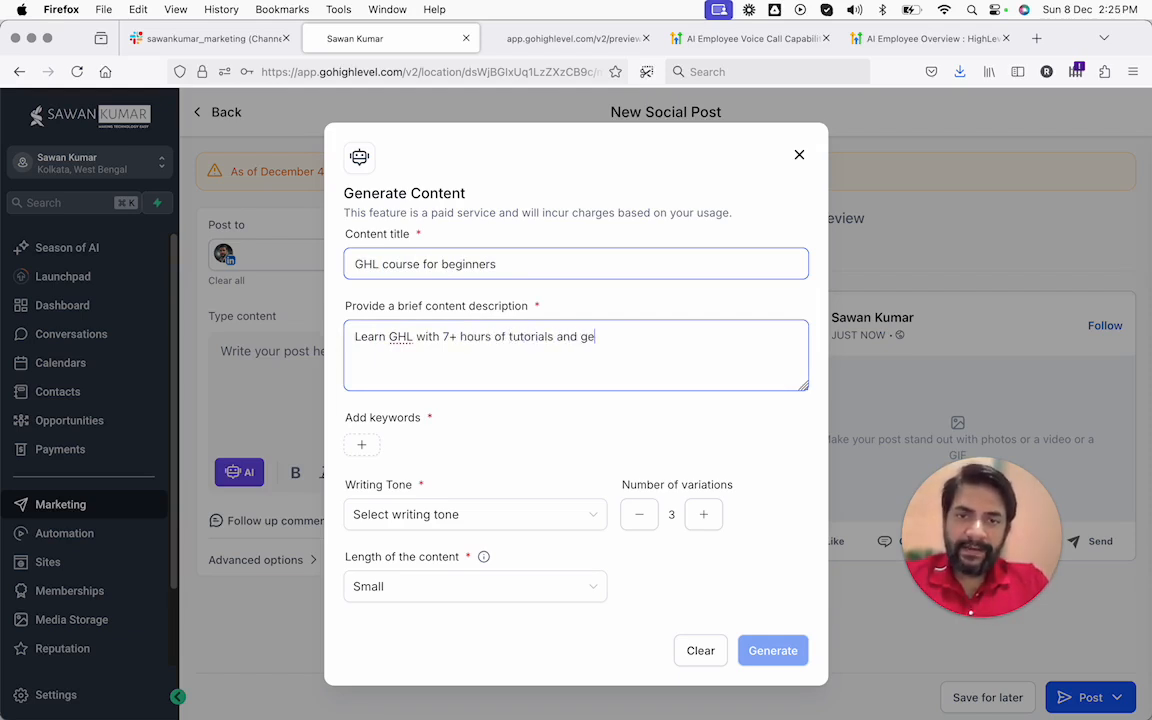
type("t access to 30 day")
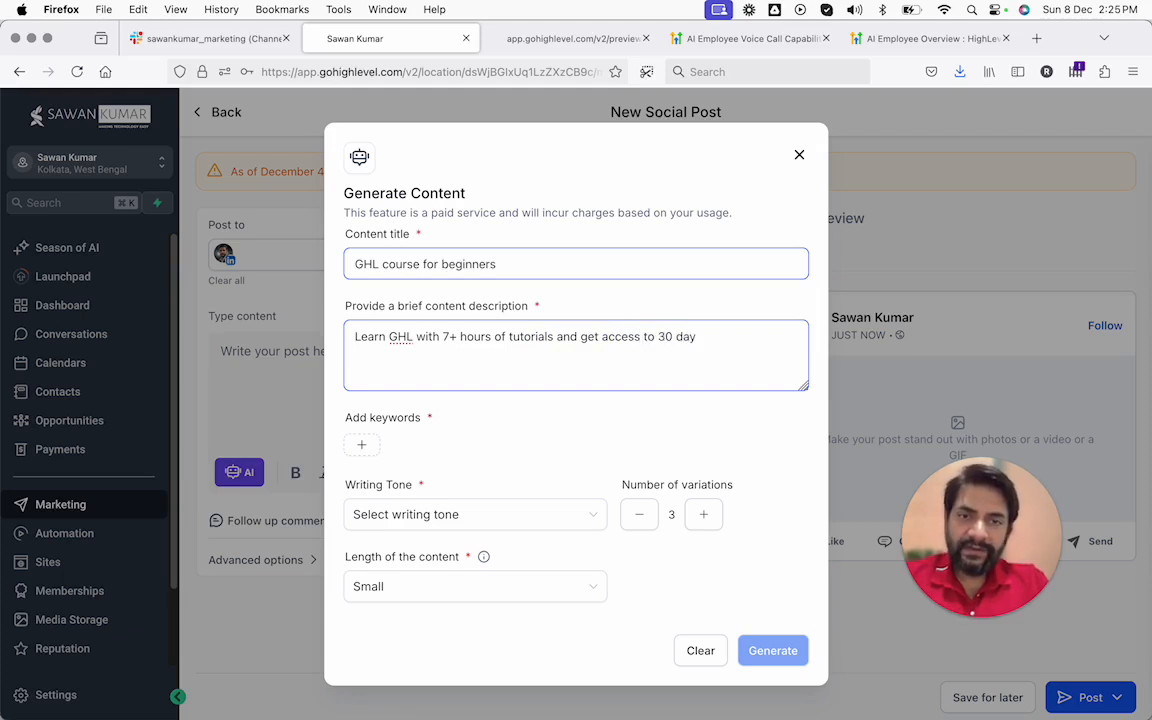
type("s of trial when you ")
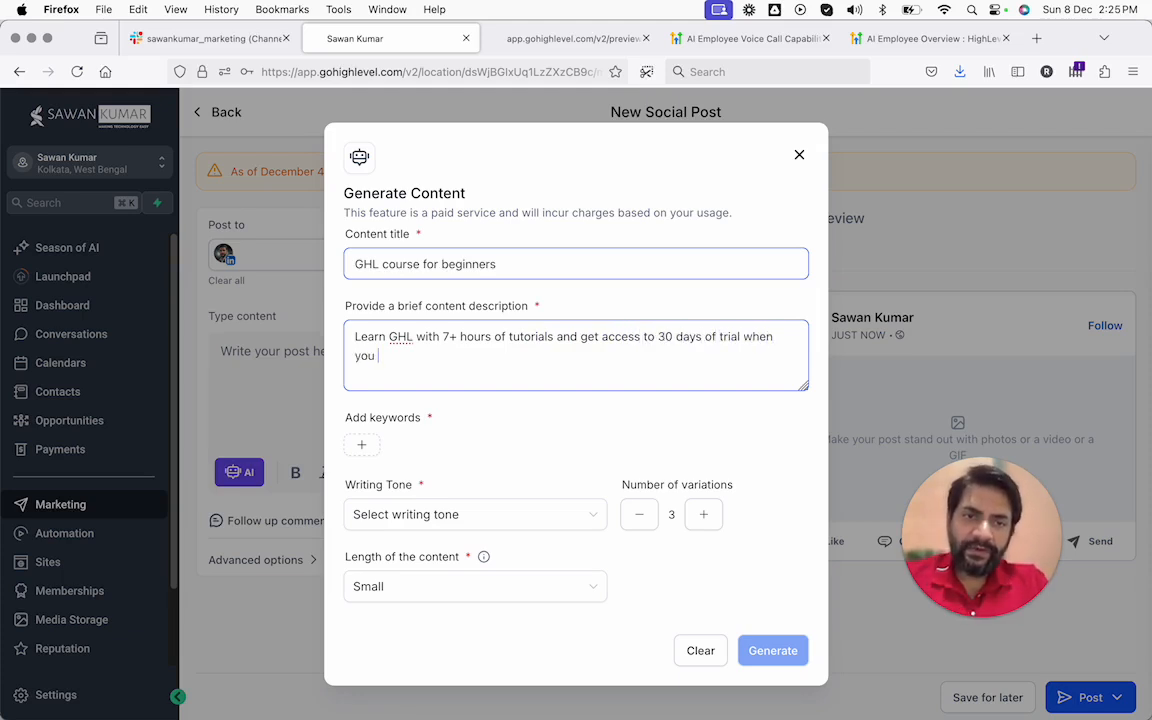
type("signup")
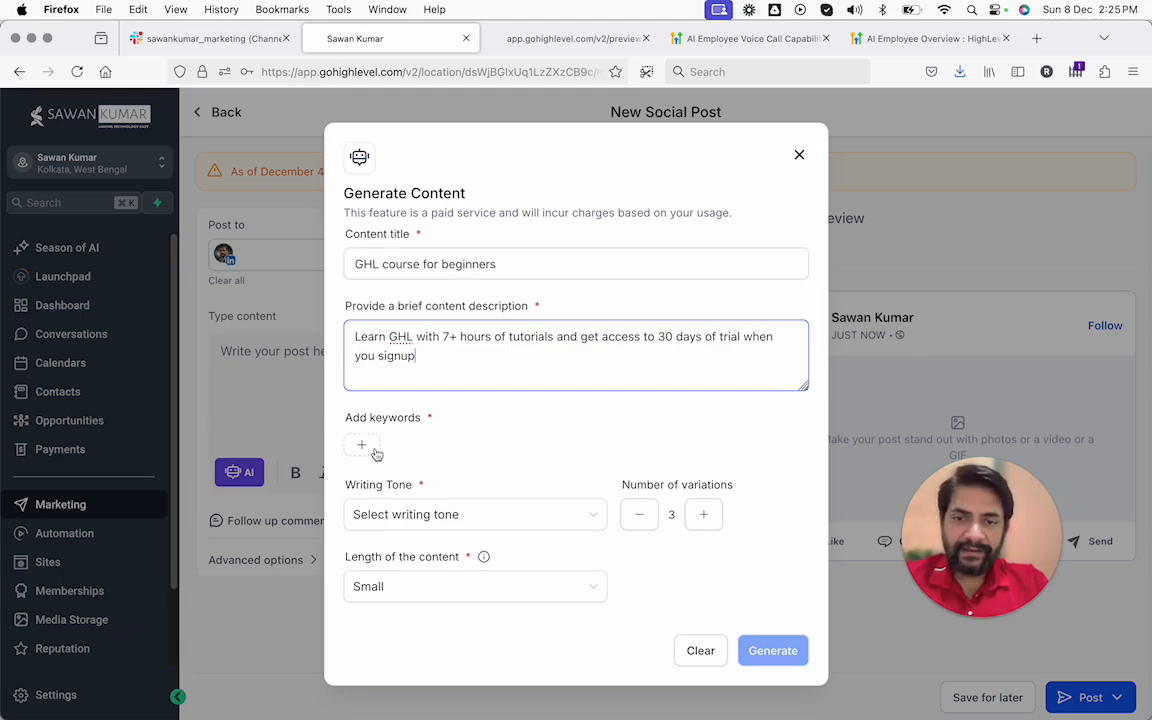
- Set the writing tone to Professional and the number of content variations to 1
left_click(413, 512)
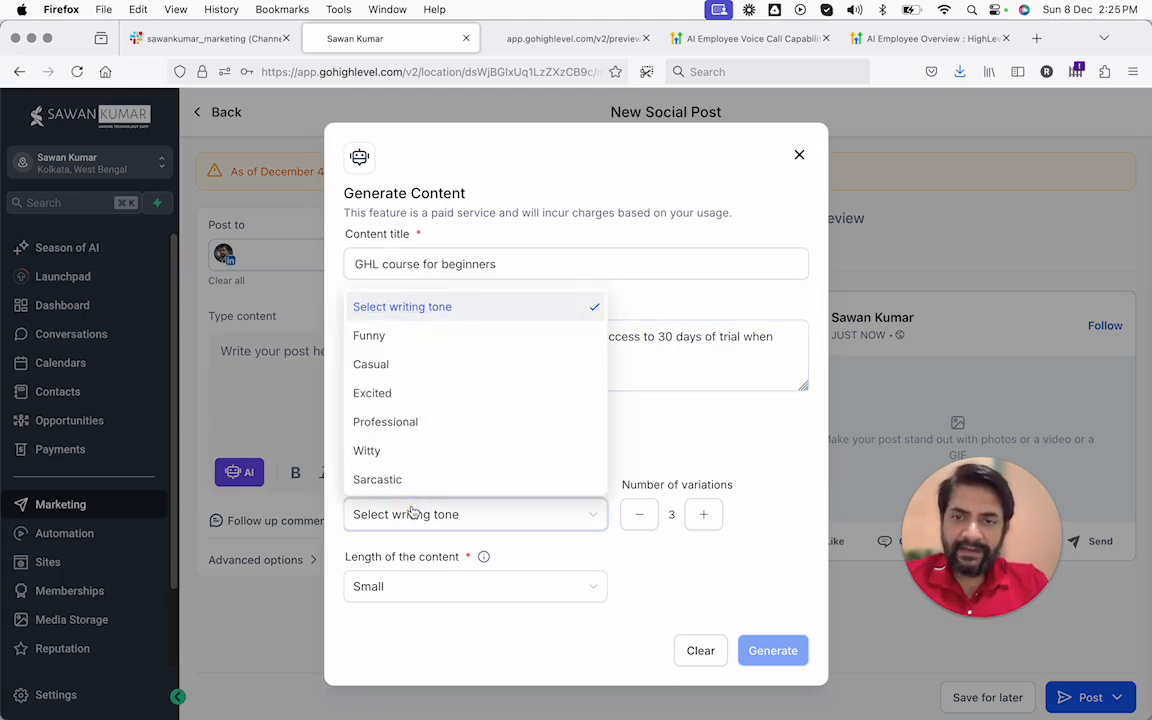
left_click(428, 422)
left_click(636, 514)
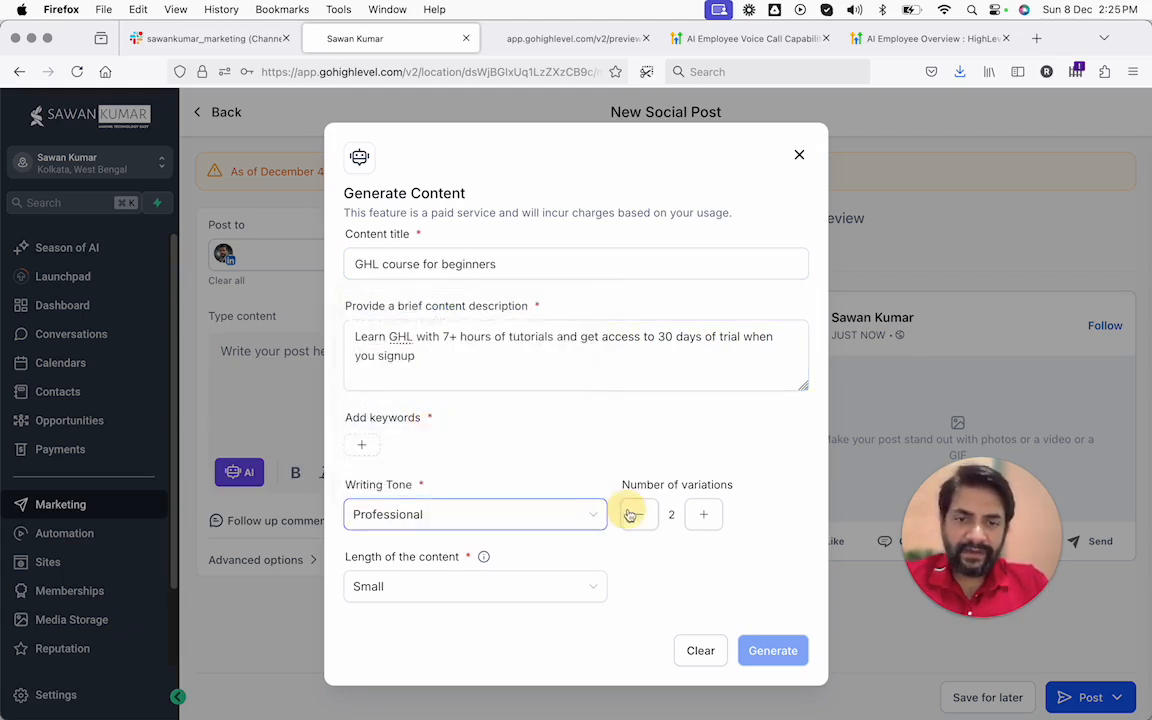
left_click(636, 514)
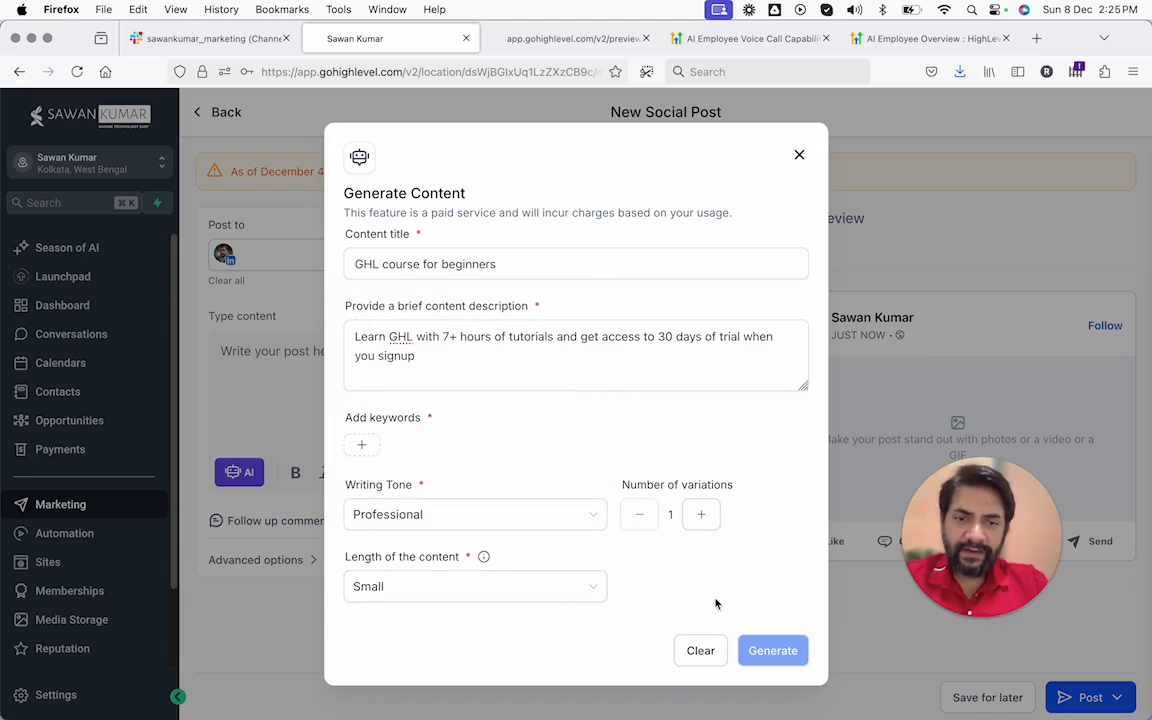
- Add "gohighlevel" as a keyword for the generated content
left_click(363, 445)
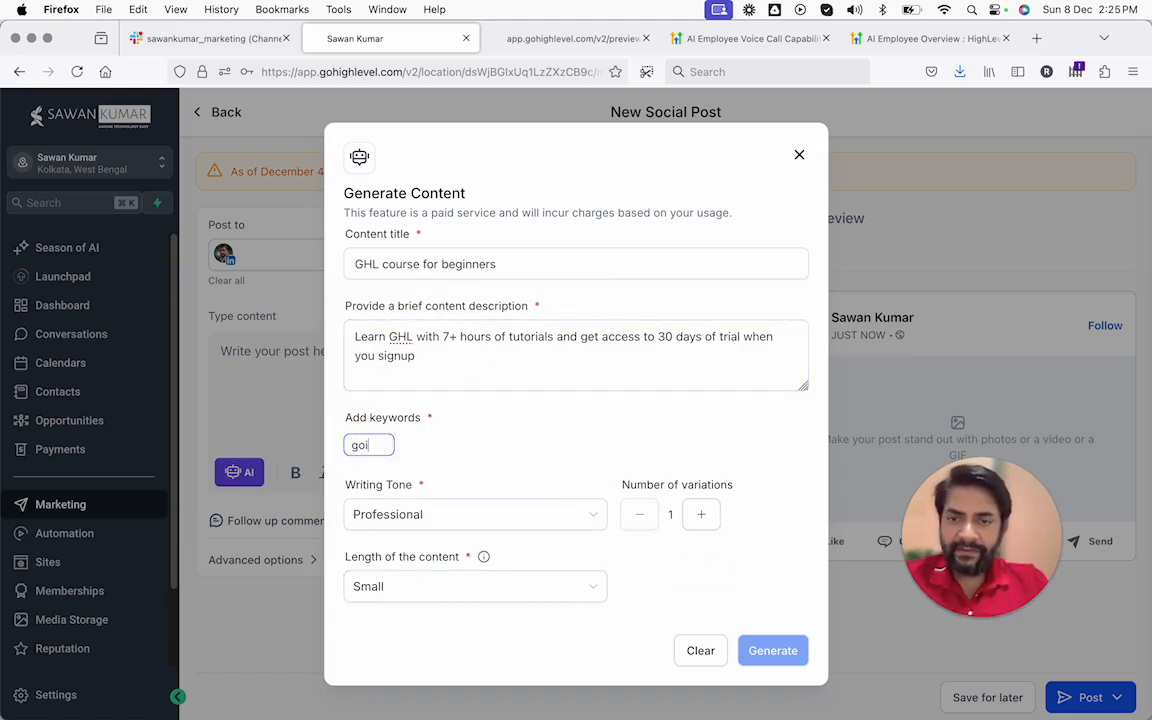
type("gohighlevel")
key("Return")
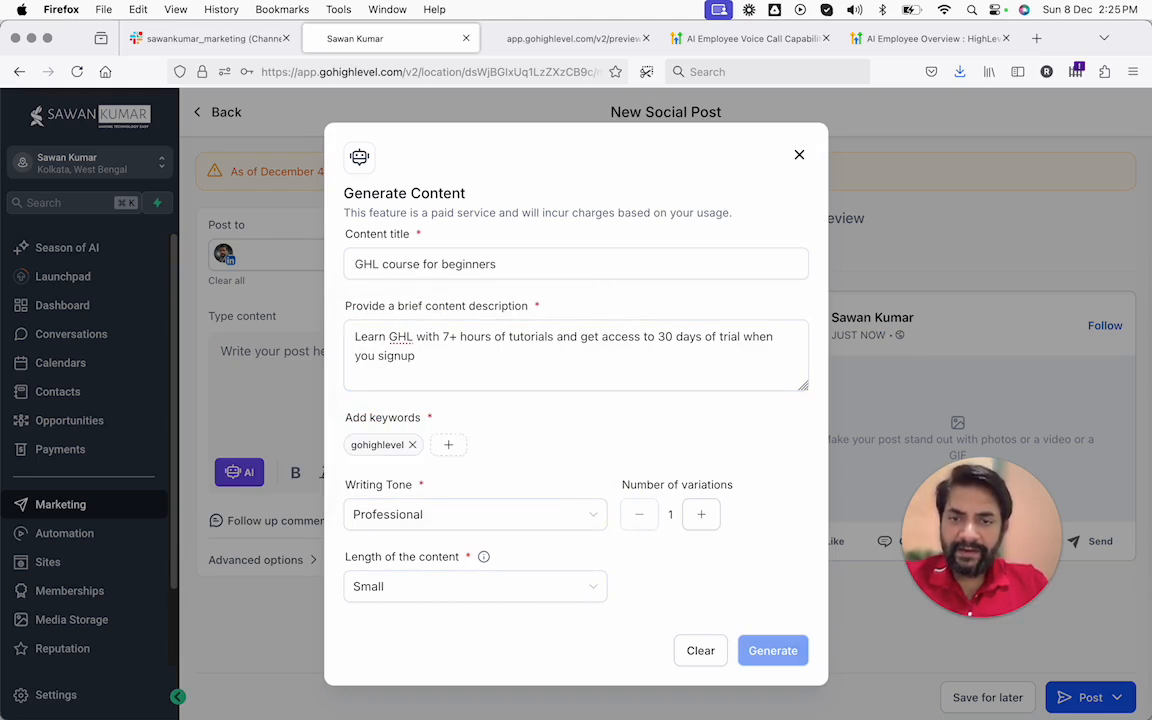
- Generate the AI content and insert the first content variation into the post
left_click(759, 653)
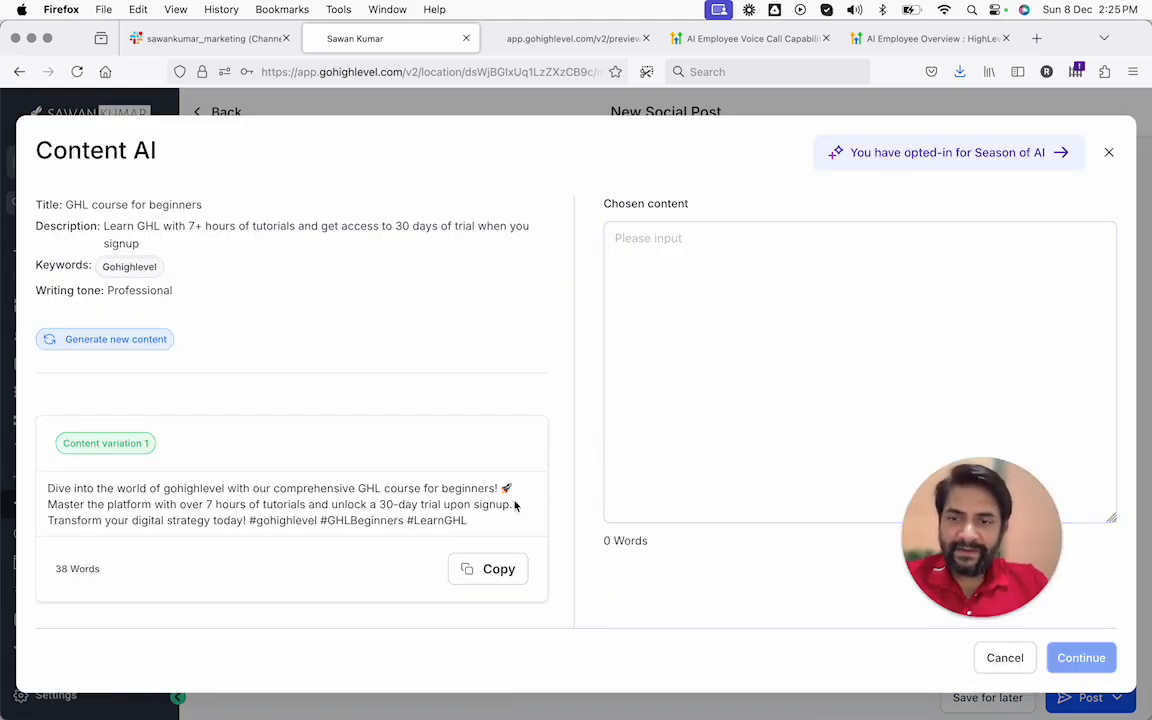
left_click(475, 570)
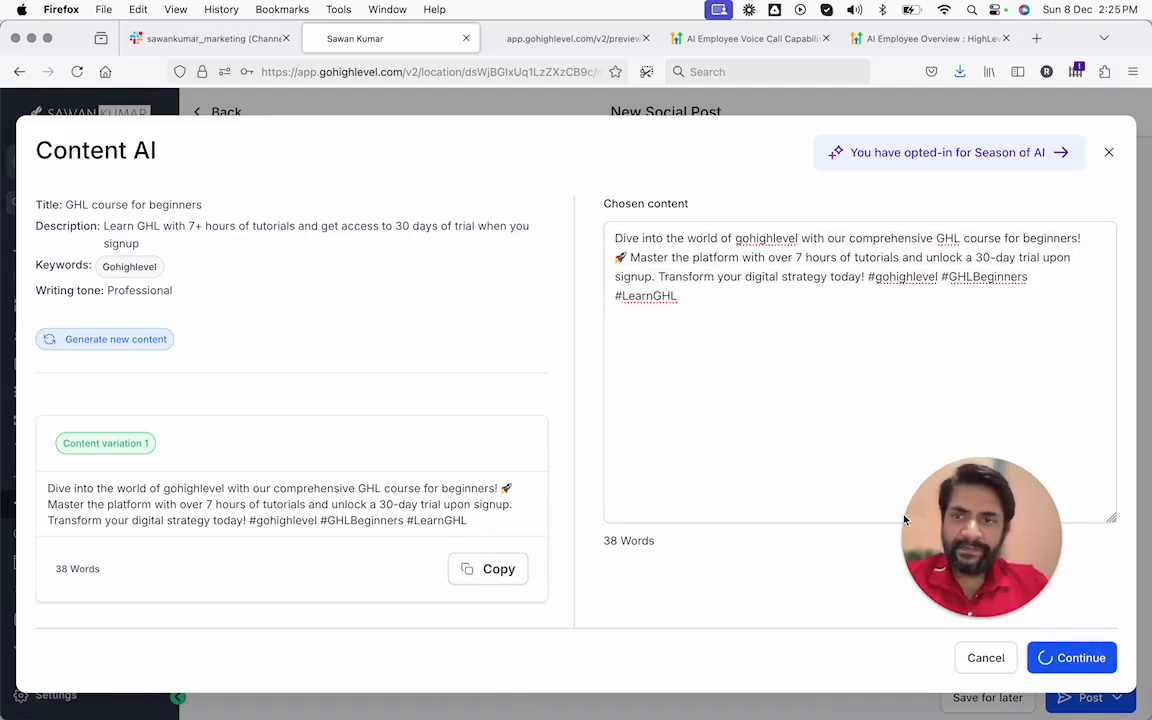
left_click(1075, 658)
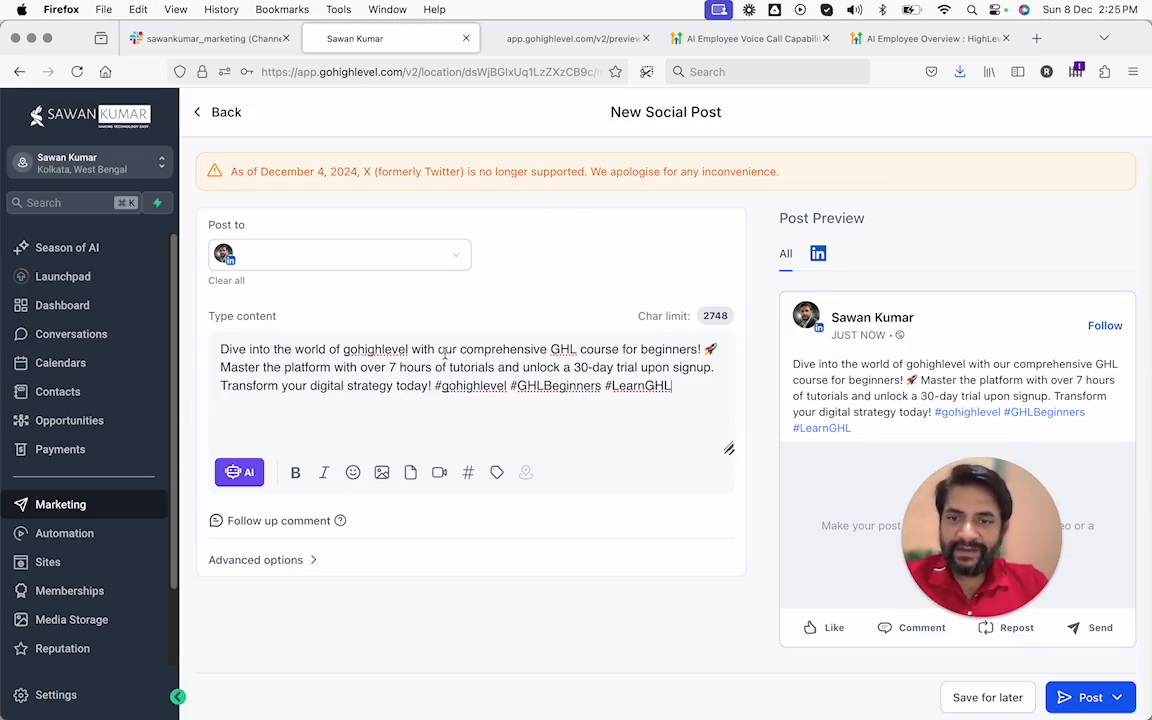
- Start creating an AI image for the post and fill its description with a suggested example
left_click(382, 477)
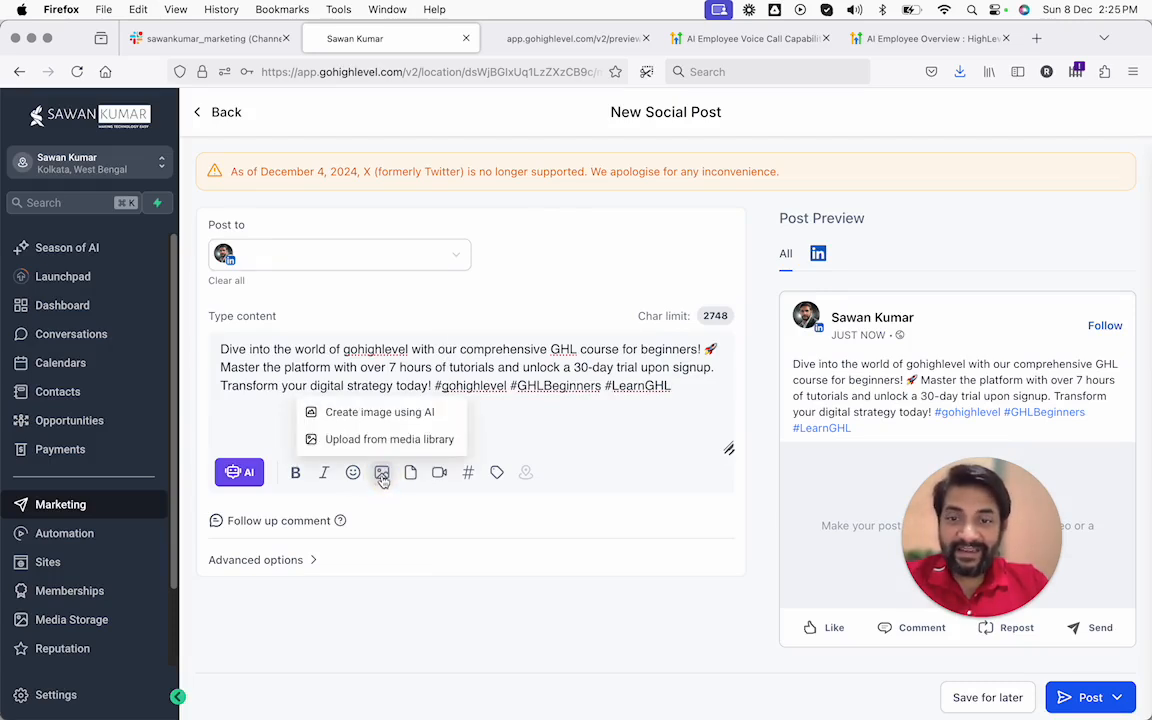
left_click(424, 422)
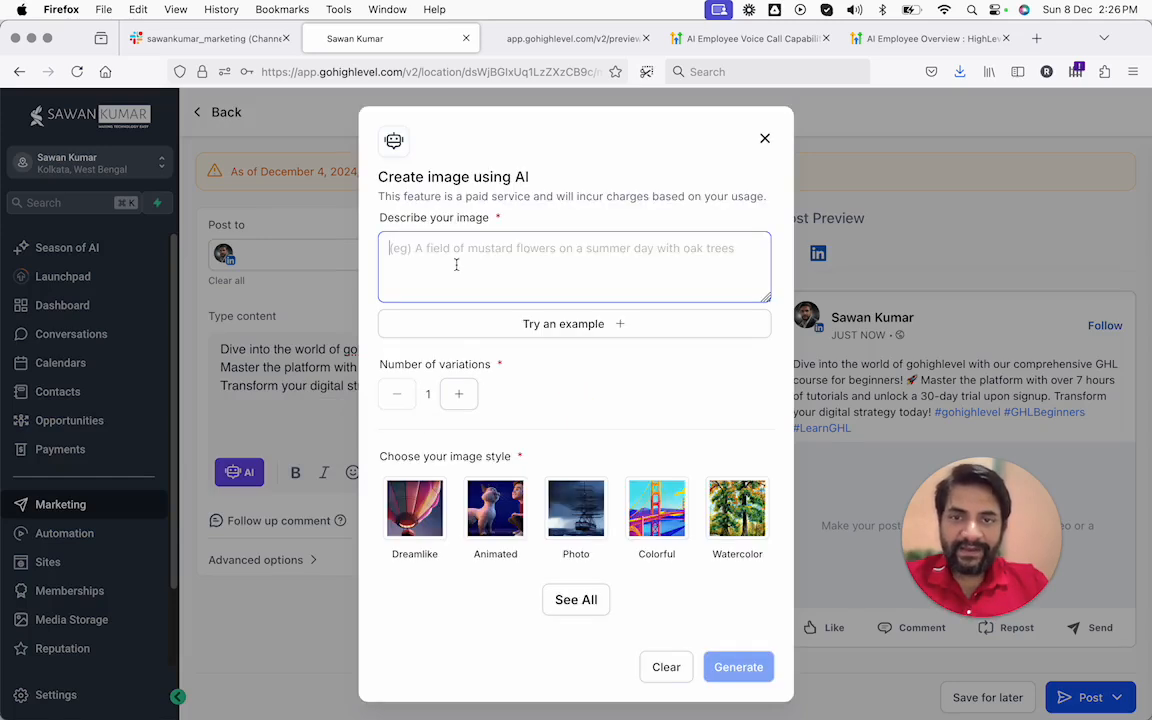
left_click(455, 263)
left_click(505, 324)
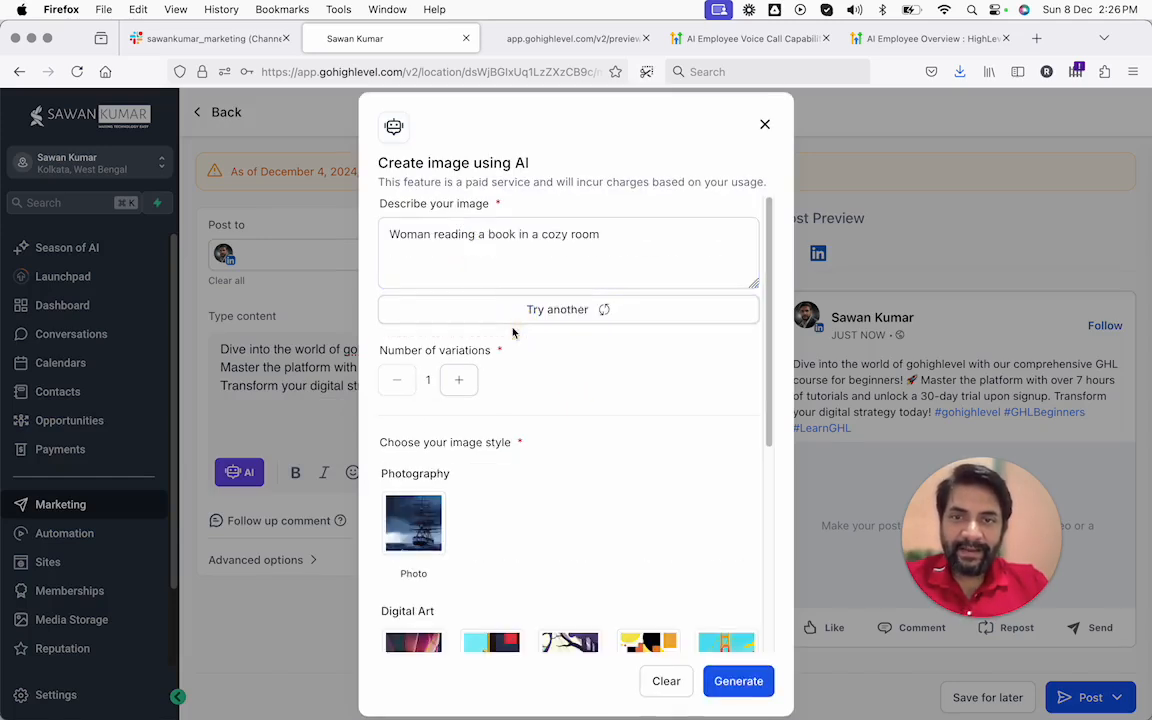
- Replace the image description with "A man struggling with using Gohighlevel on his laptop"
left_click(458, 253)
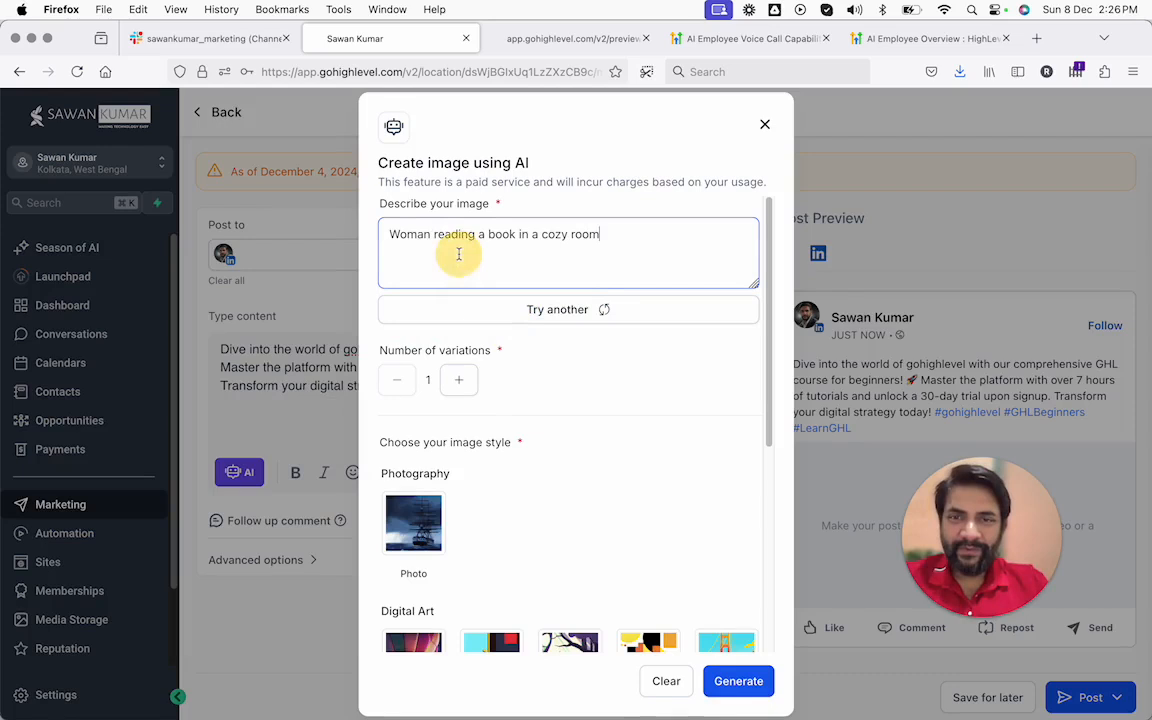
key("super+a")
type("A man")
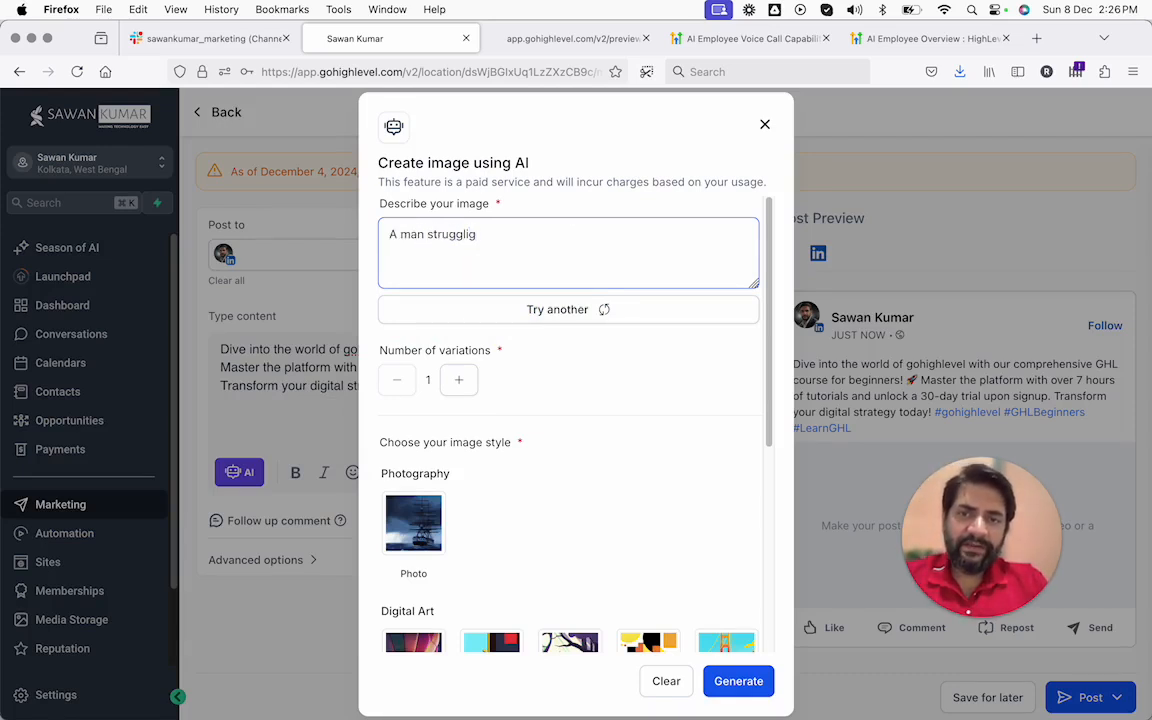
type(" struggling with using Gohig")
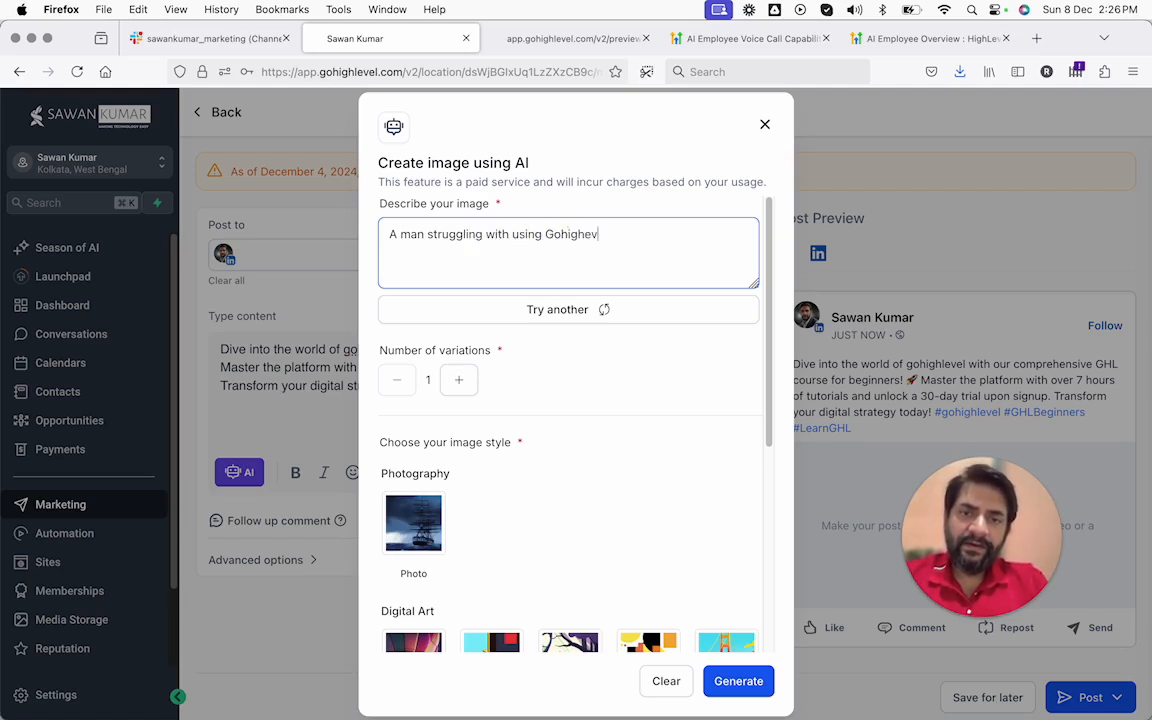
type("hlevel on his")
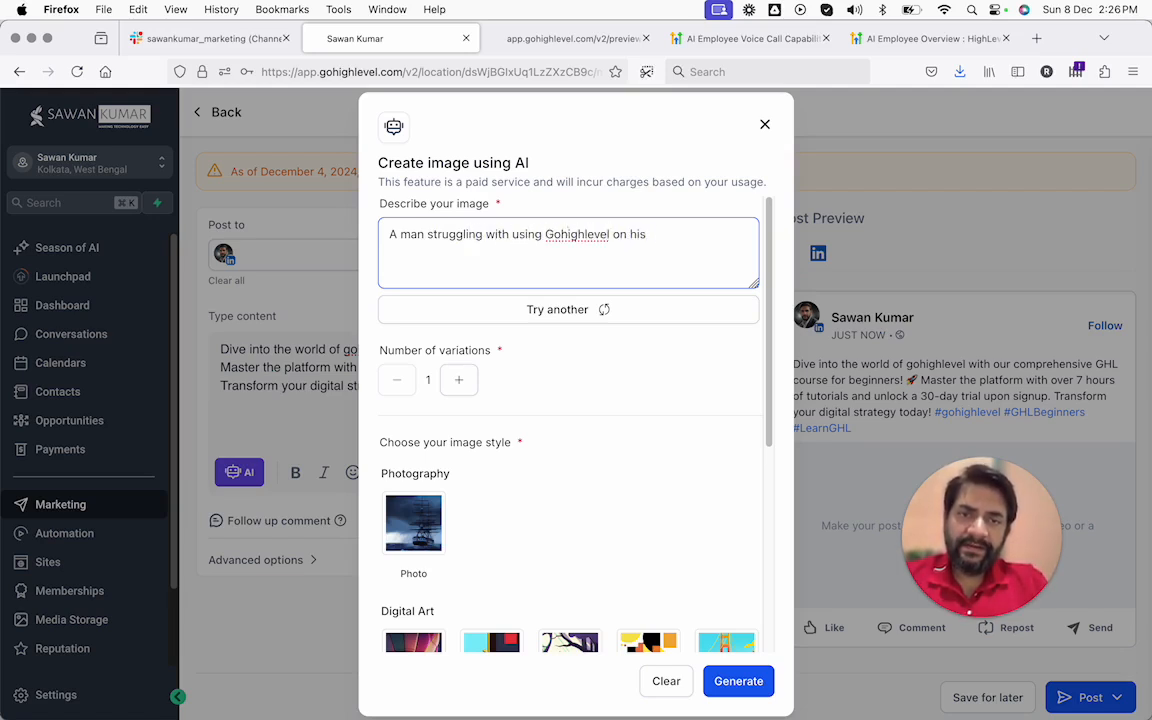
type(" laptop")
scroll(430, 390, "down", 3)
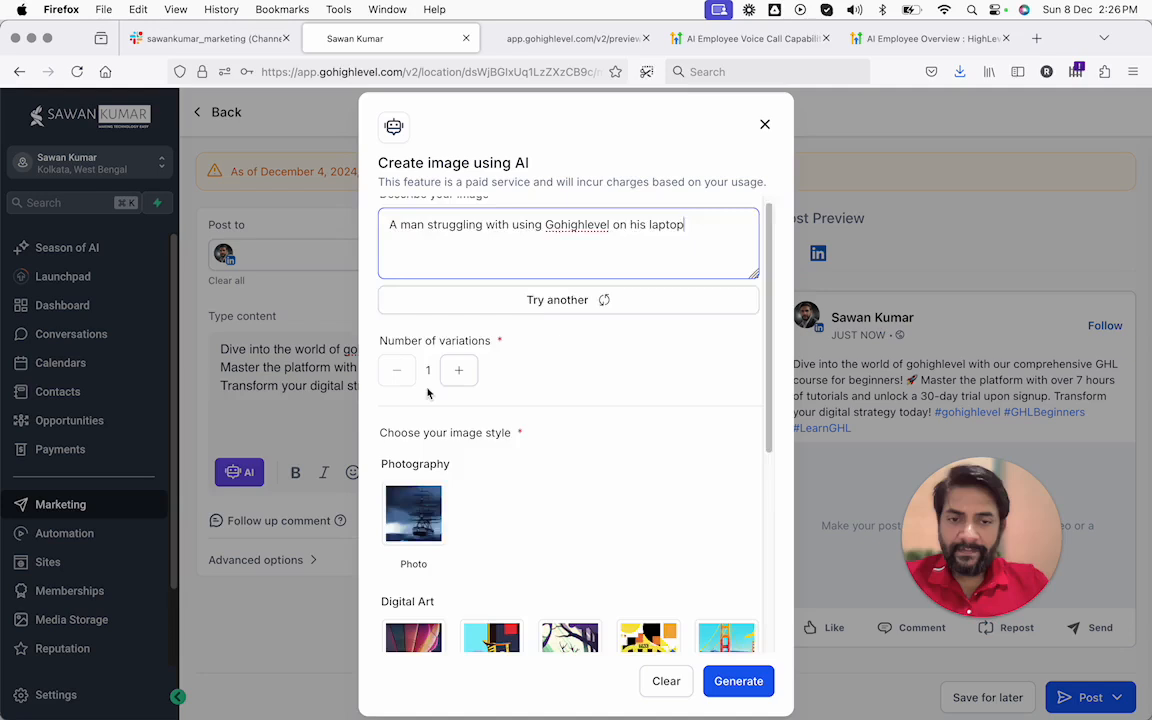
- Generate the AI image from the entered description and insert the resulting variation into the post
left_click(739, 682)
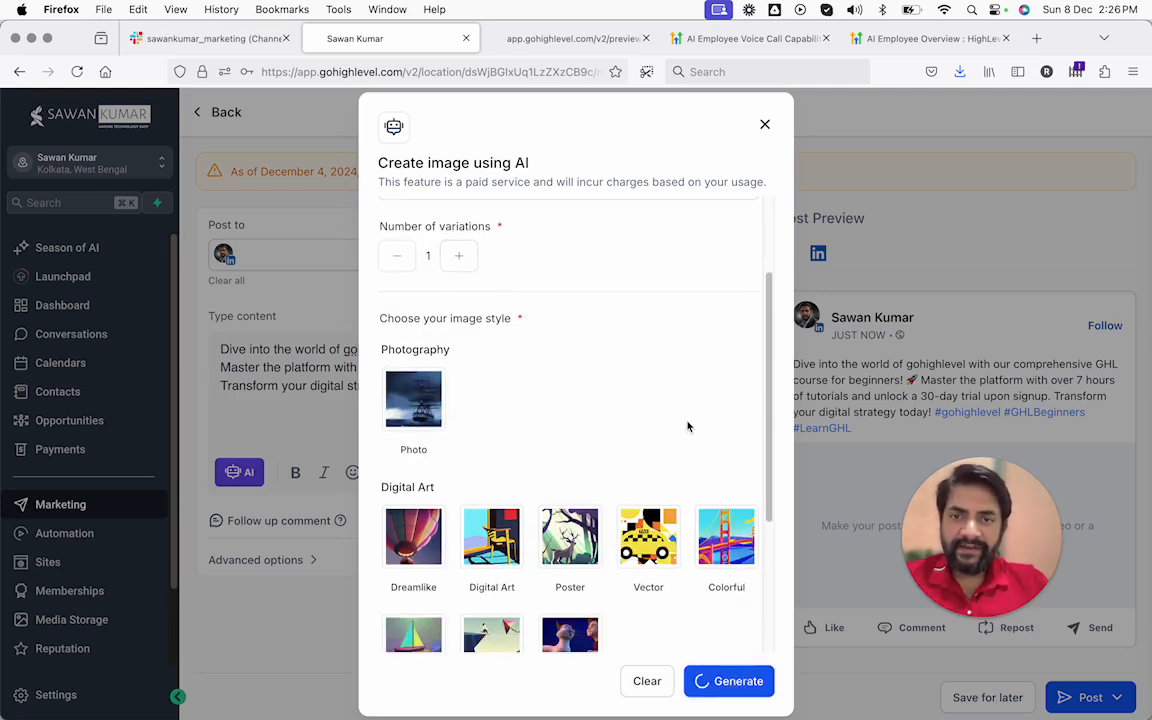
scroll(687, 426, "up", 3)
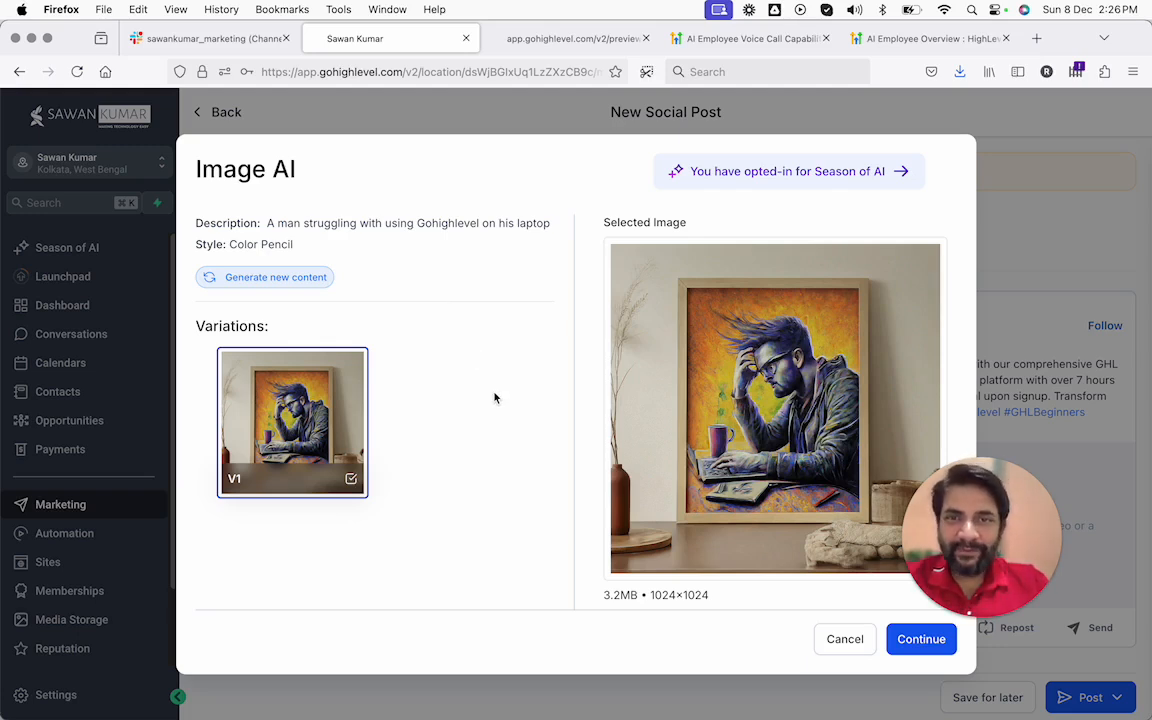
left_click(920, 641)
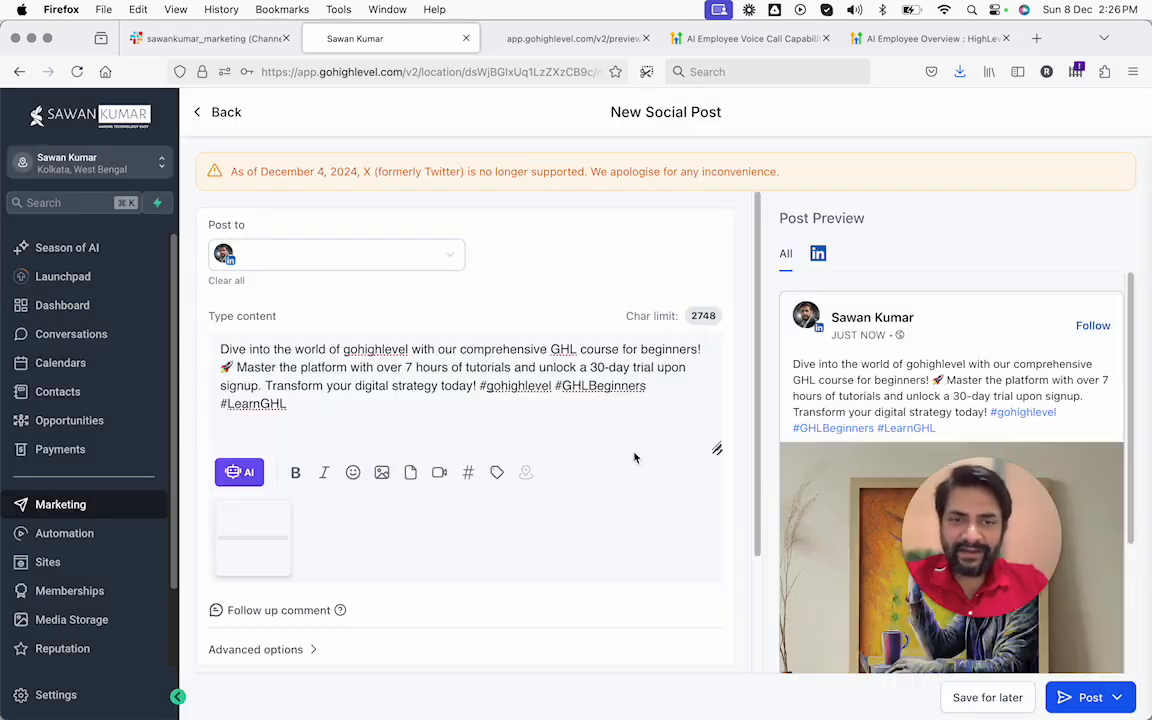
- Turn off the watermark on the post image in the advanced options
scroll(577, 431, "down", 3)
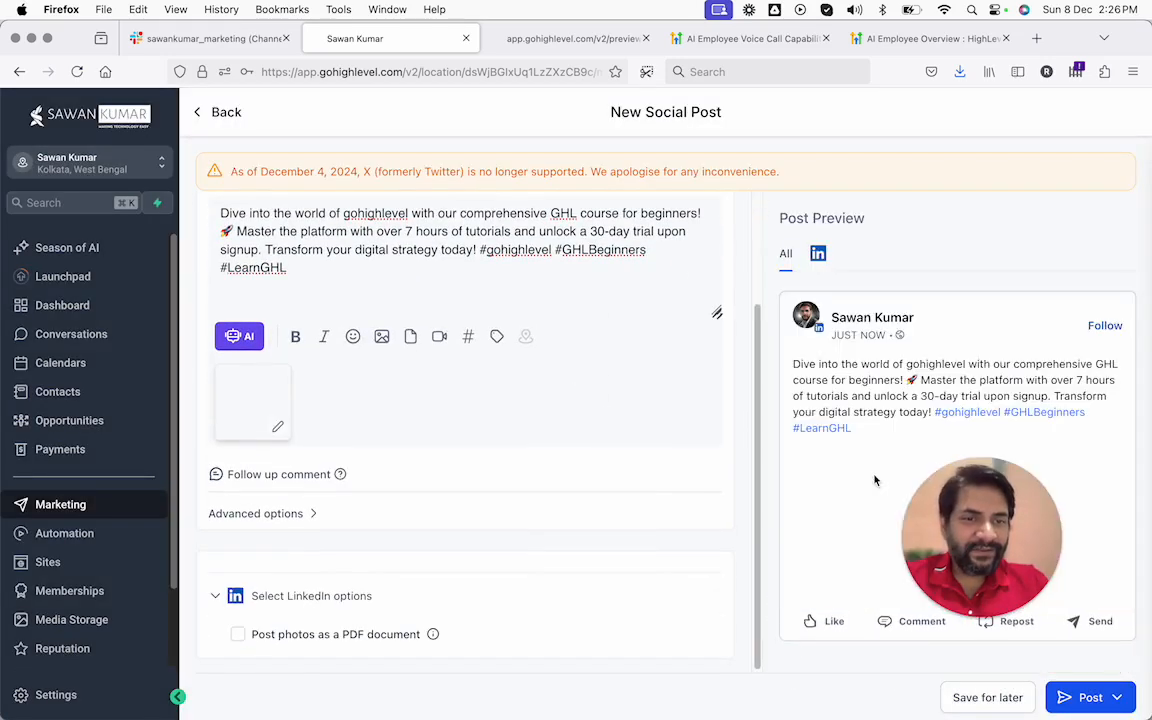
scroll(875, 481, "down", 3)
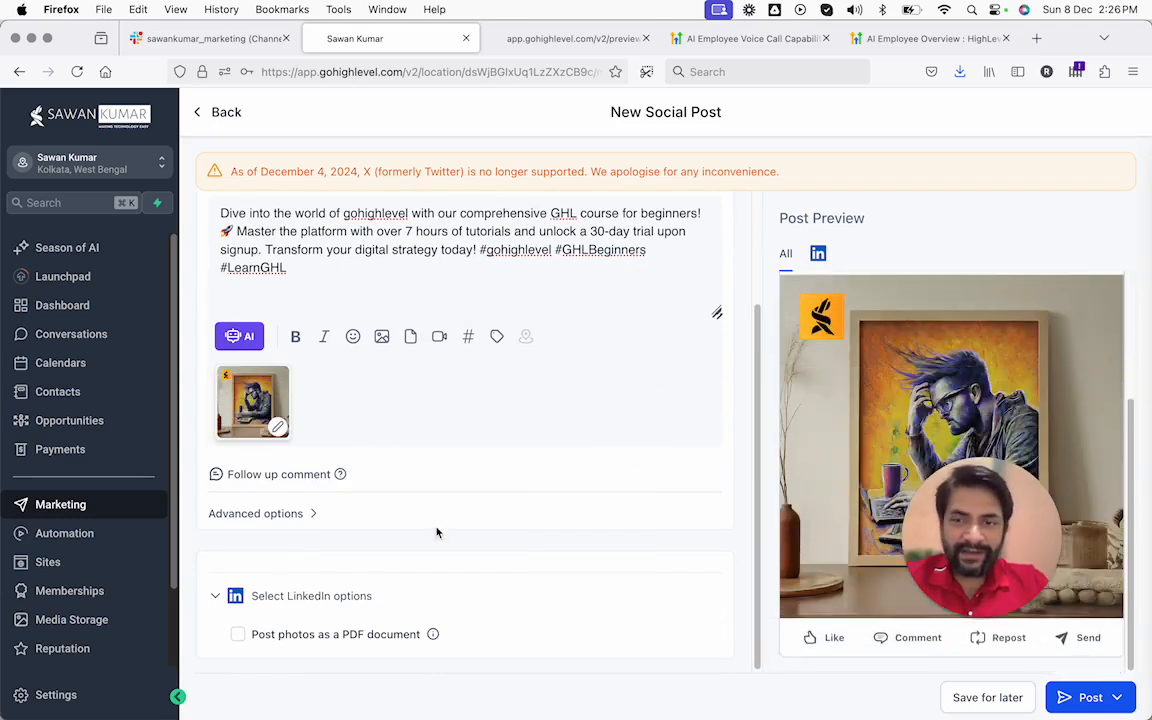
scroll(320, 520, "down", 1)
left_click(312, 511)
scroll(326, 545, "down", 3)
scroll(337, 576, "up", 3)
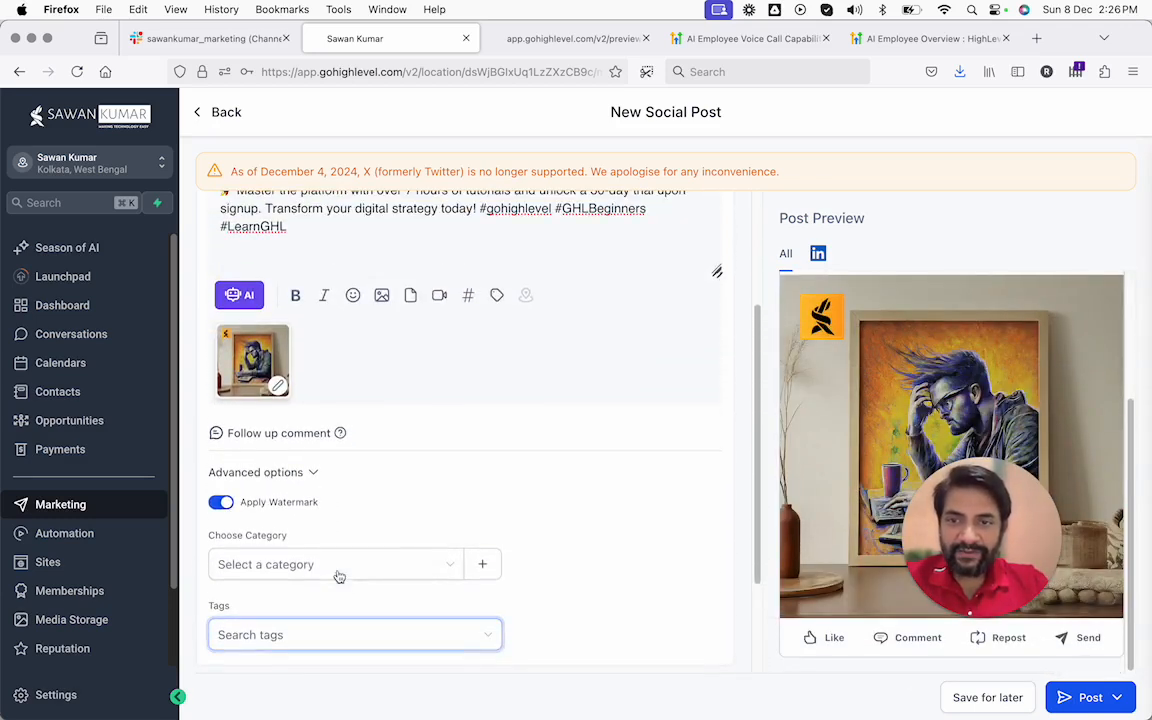
left_click(222, 505)
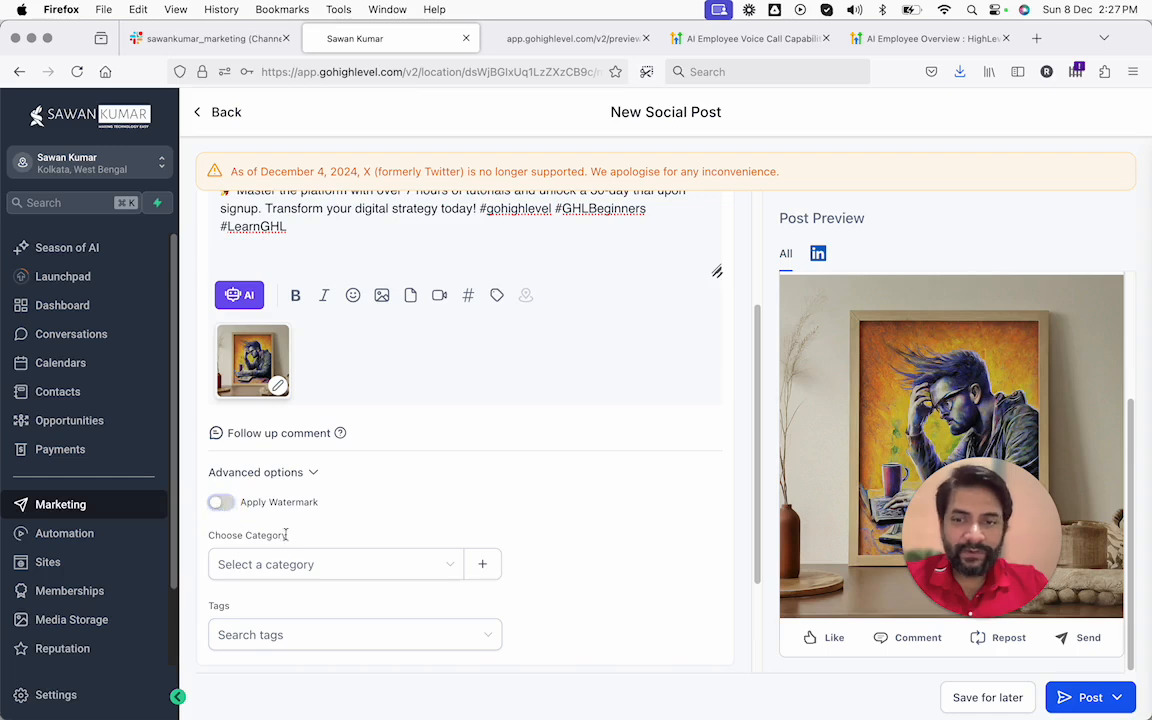
- Review the post's available categories and its publishing and scheduling options without choosing any
scroll(290, 500, "down", 3)
left_click(304, 435)
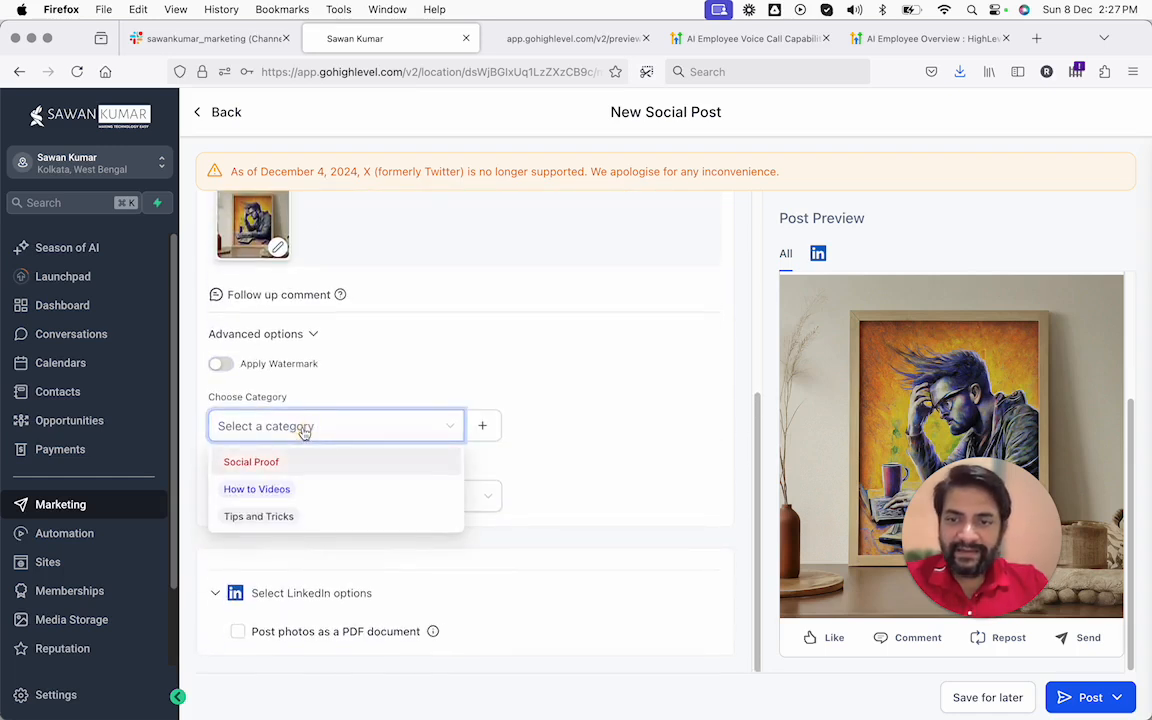
left_click(331, 404)
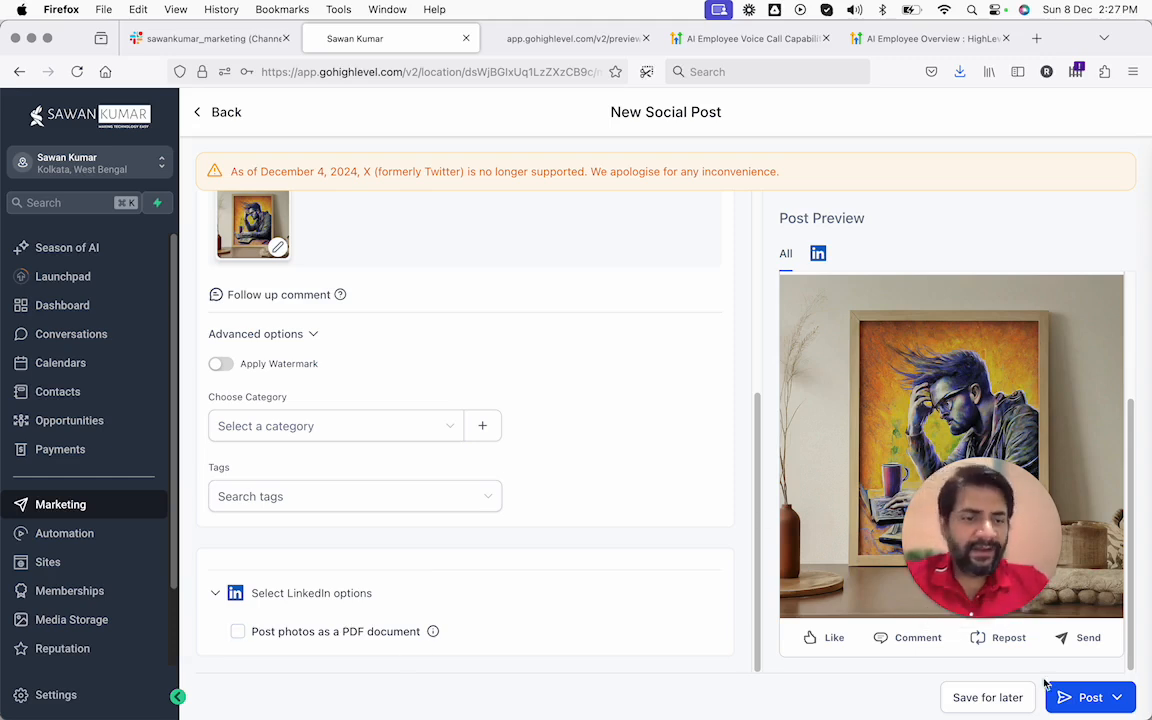
left_click(1125, 704)
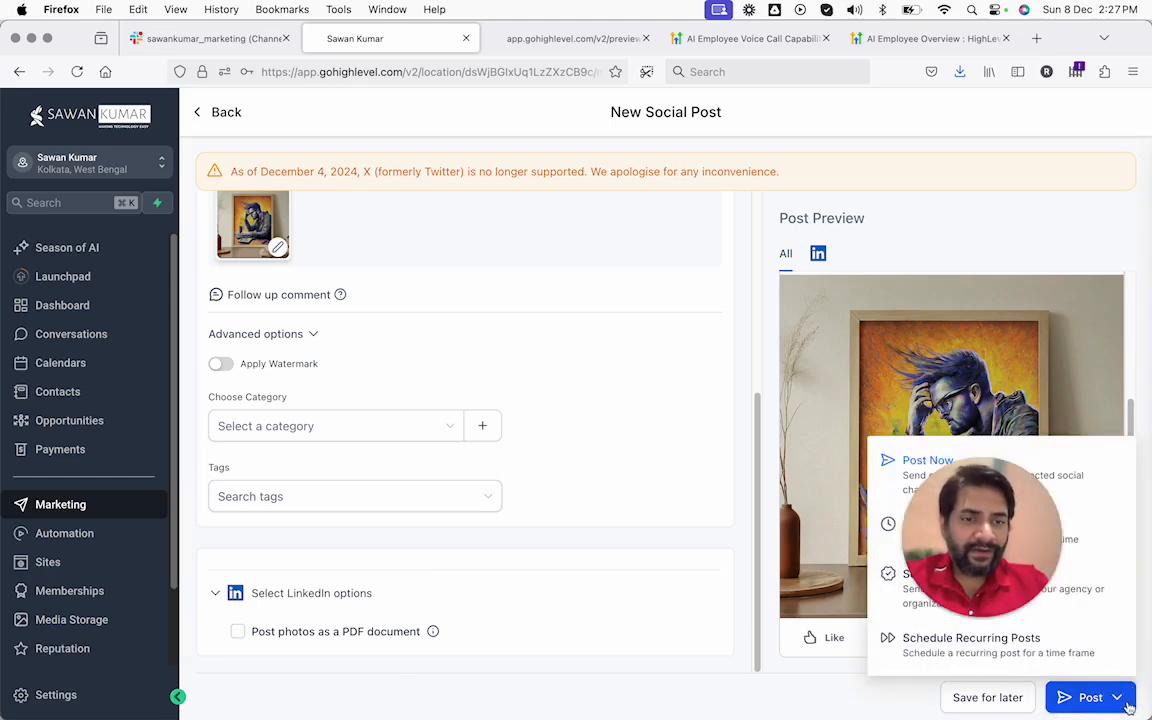
left_click_drag(1030, 485, 1105, 40)
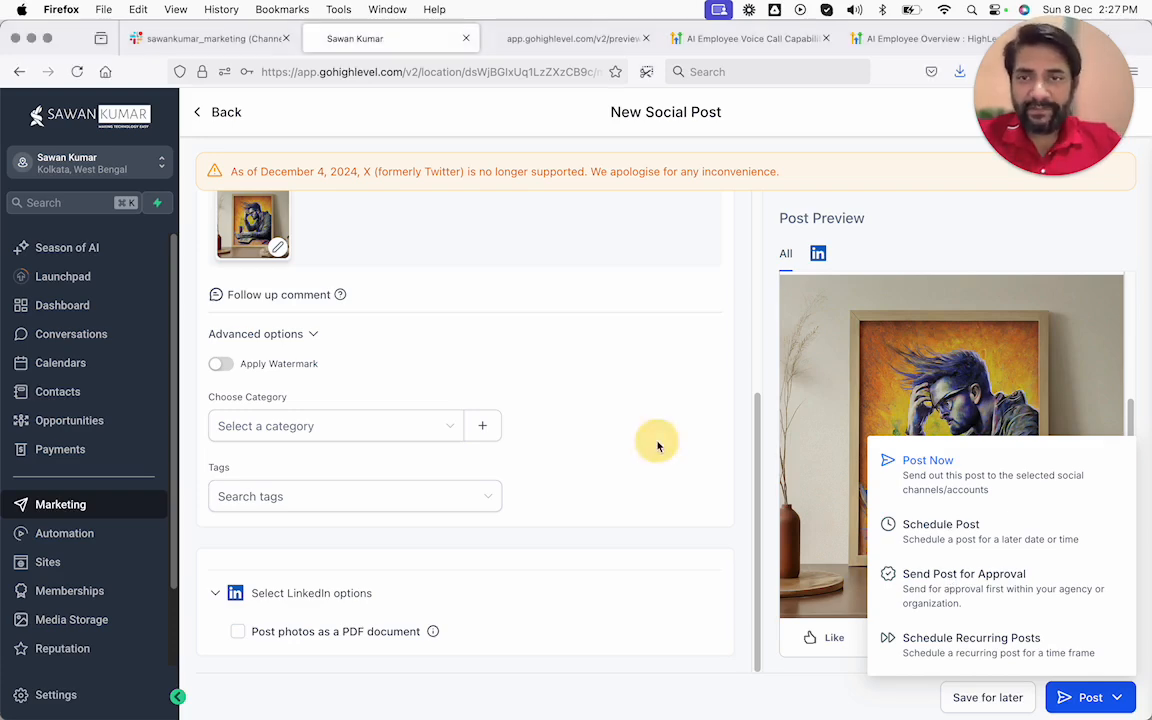
- Make the whole post text longer with AI and replace the original text with the extended version
scroll(656, 442, "up", 5)
triple_click(570, 376)
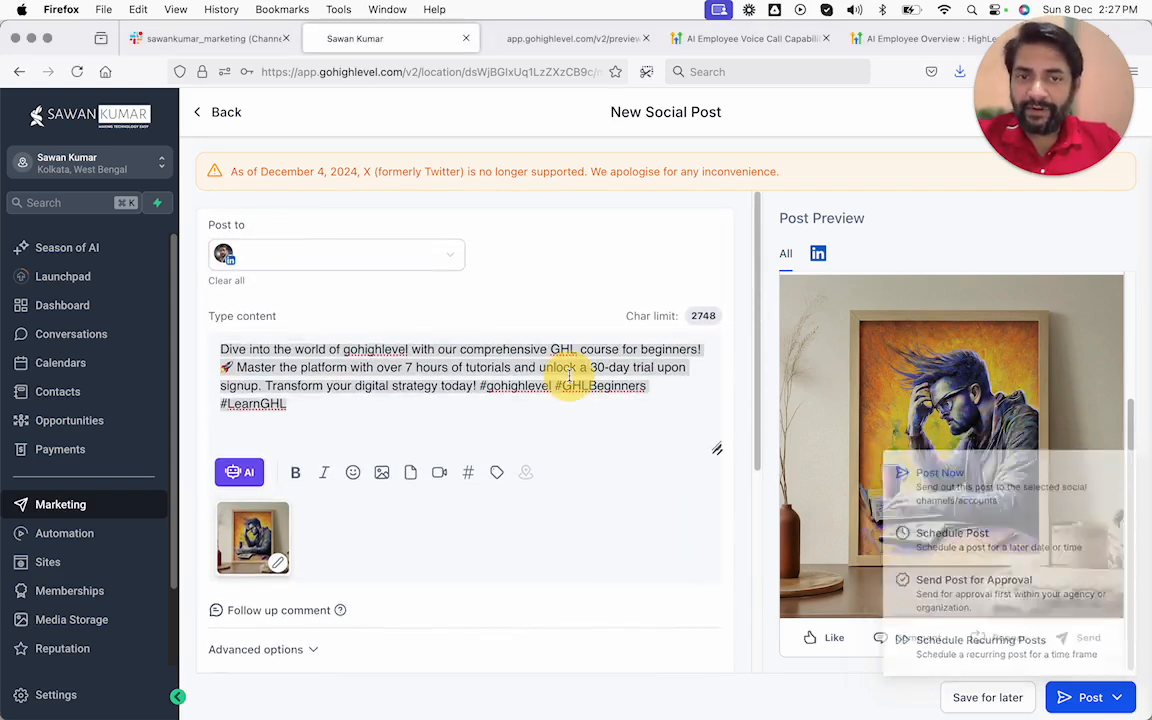
left_click(240, 472)
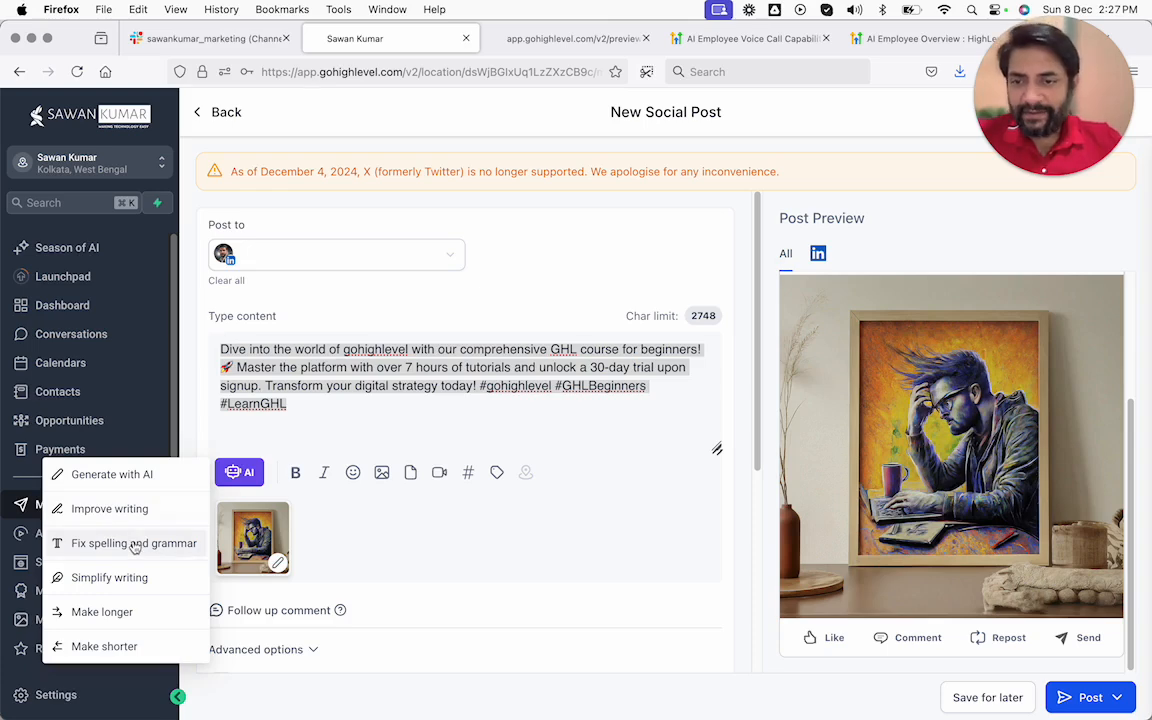
left_click(120, 612)
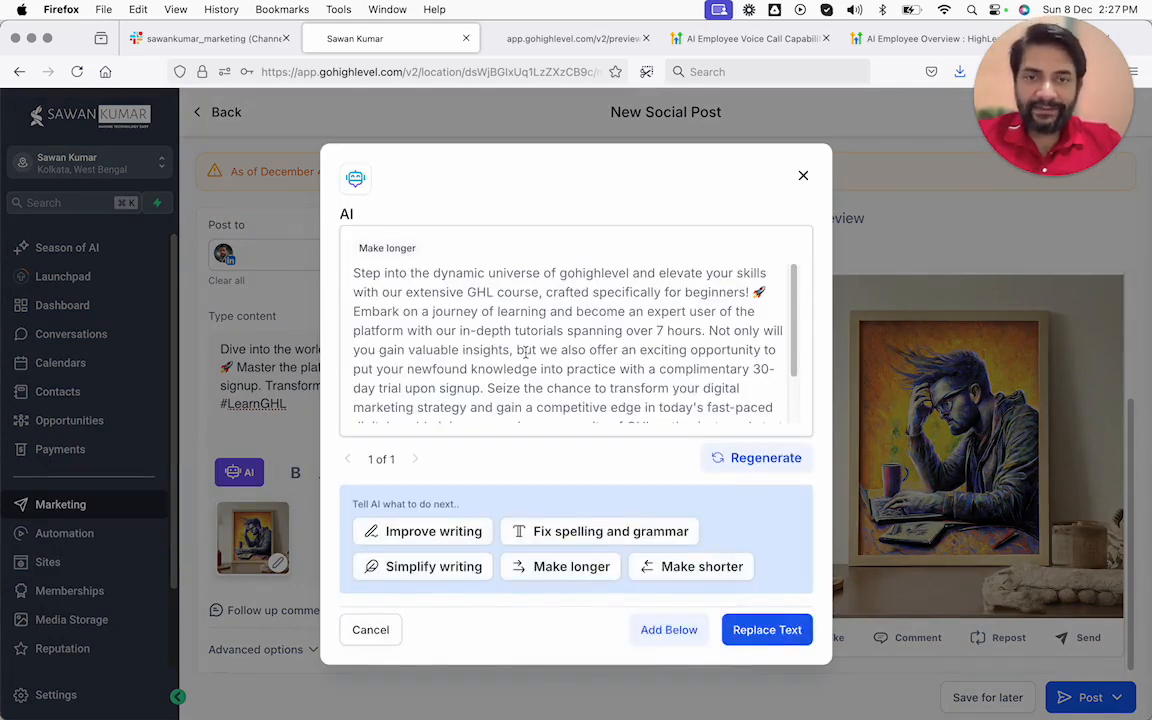
scroll(524, 350, "down", 2)
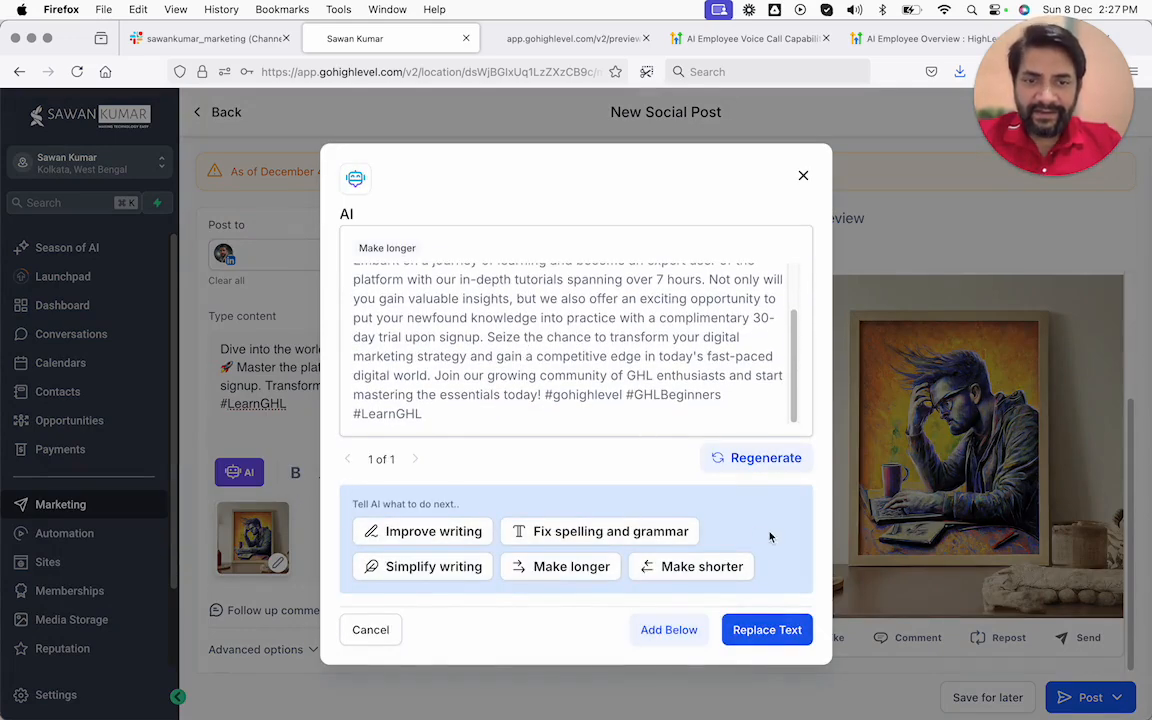
left_click(750, 630)
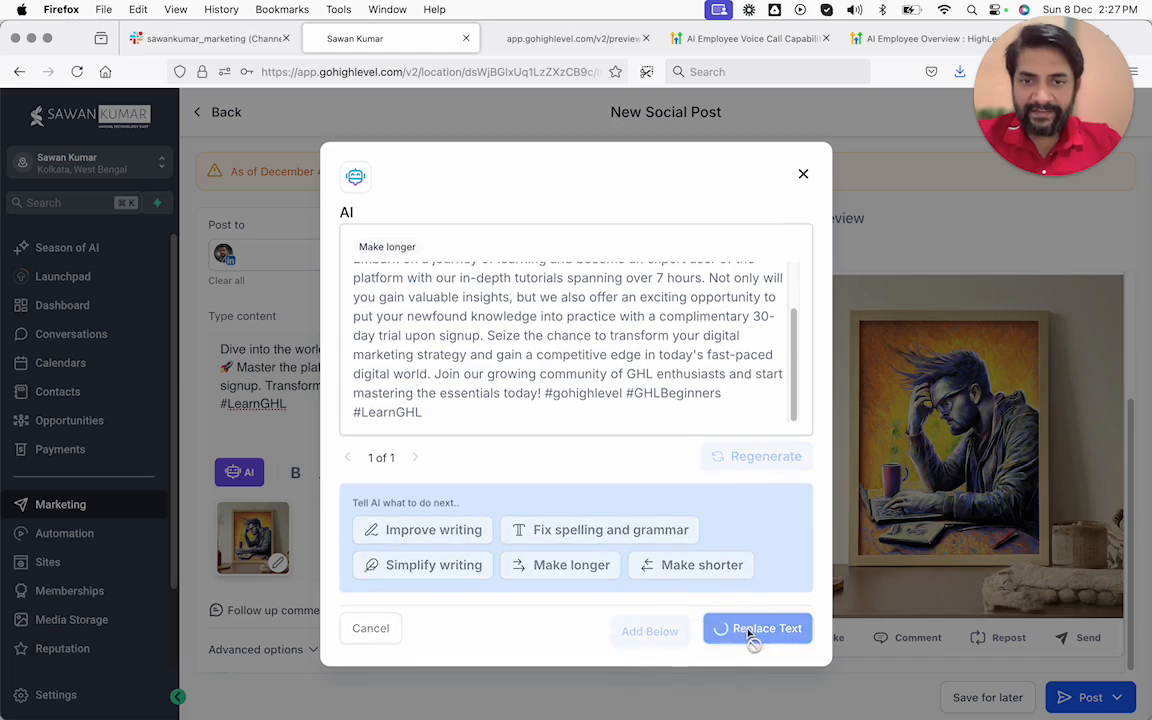
scroll(583, 399, "down", 1)
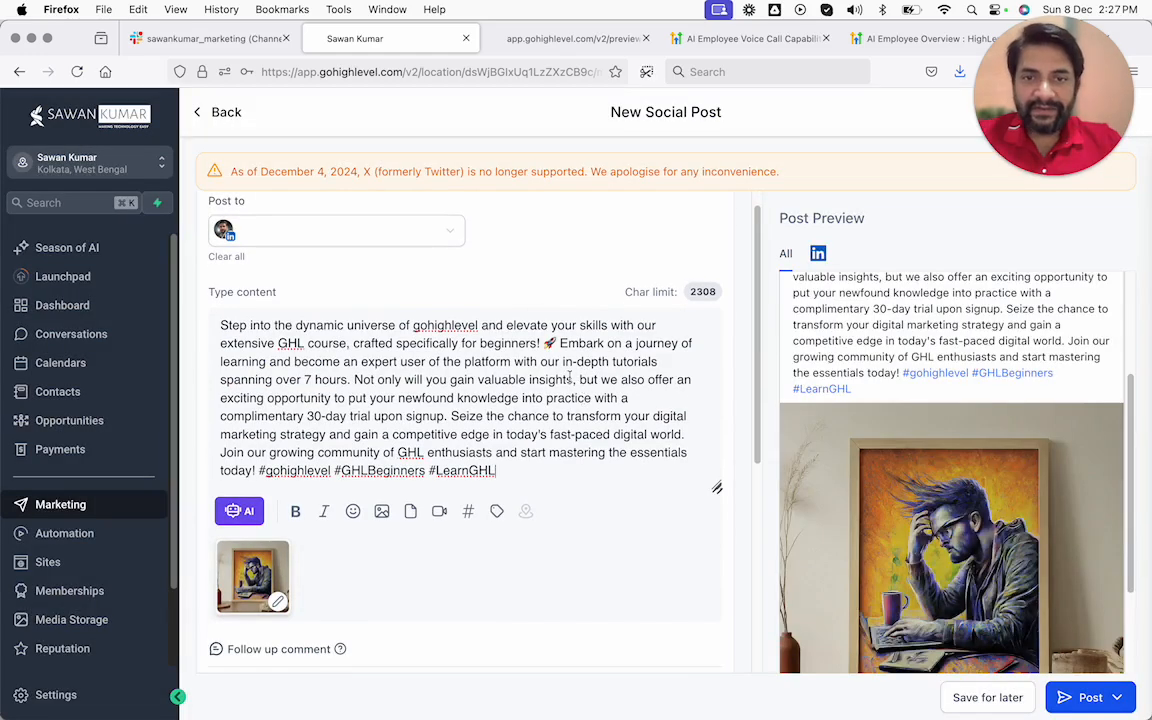
scroll(568, 425, "down", 1)
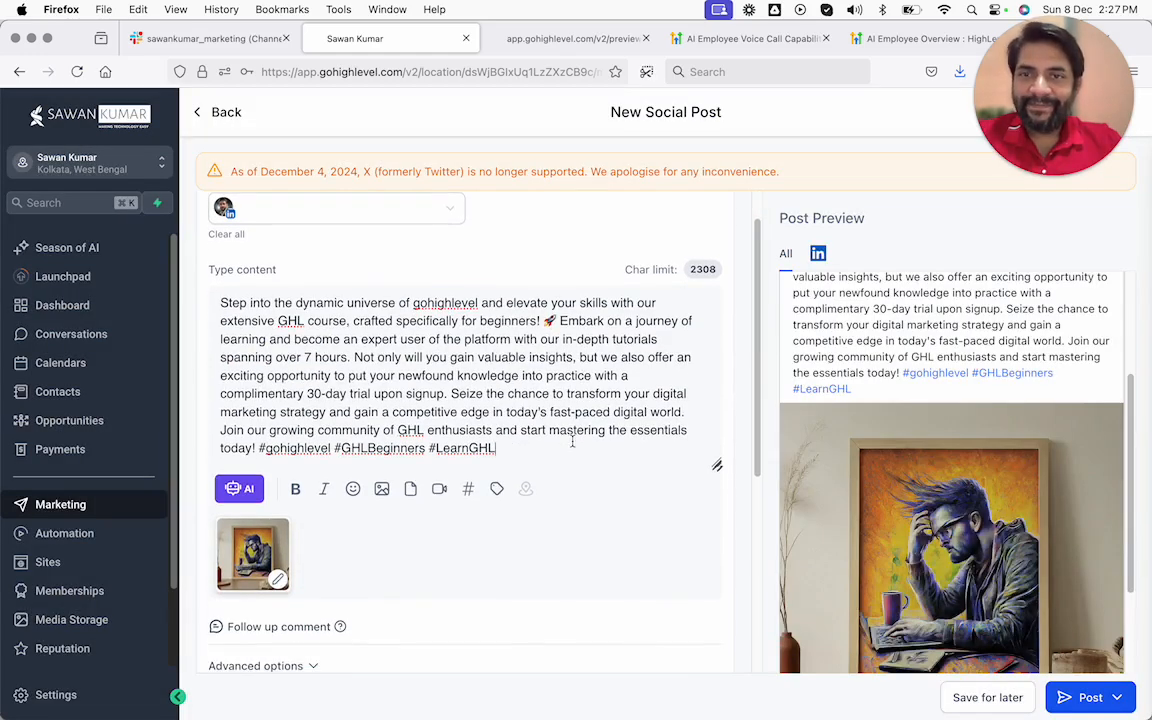